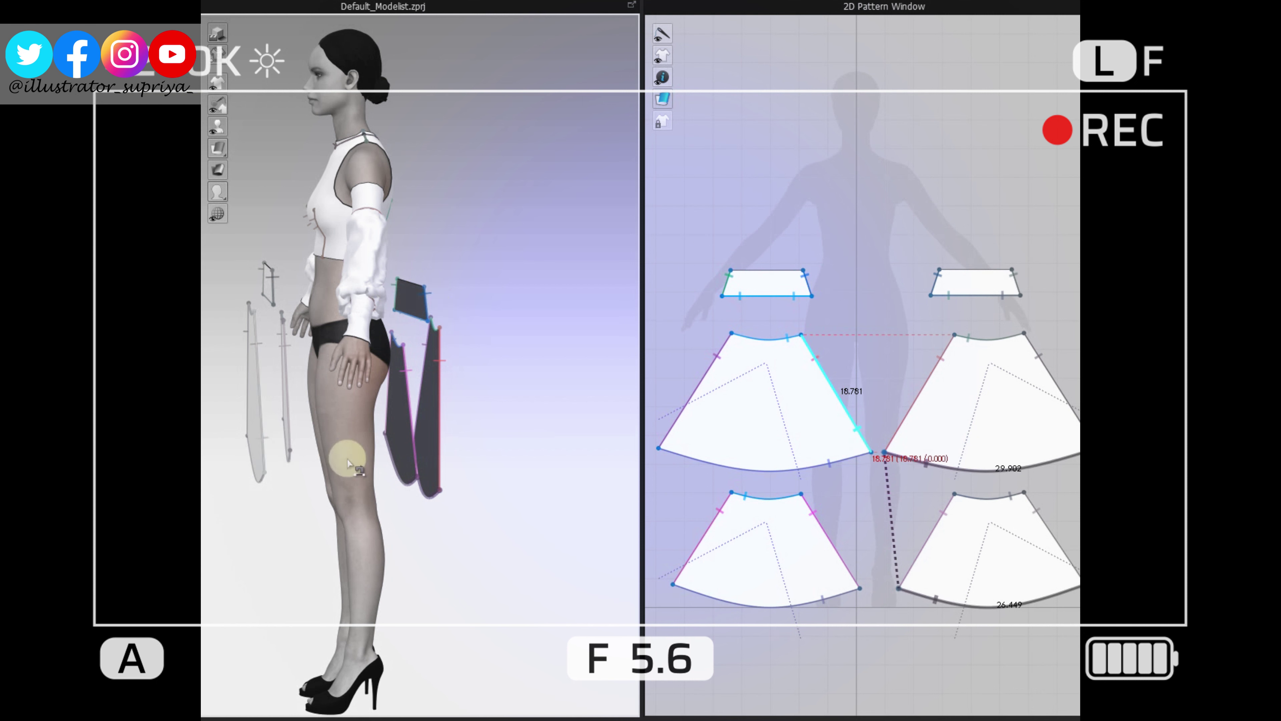
Step: Run the simulation to preview the sample blue crop-top, puff-sleeve and skirt outfit
key("space")
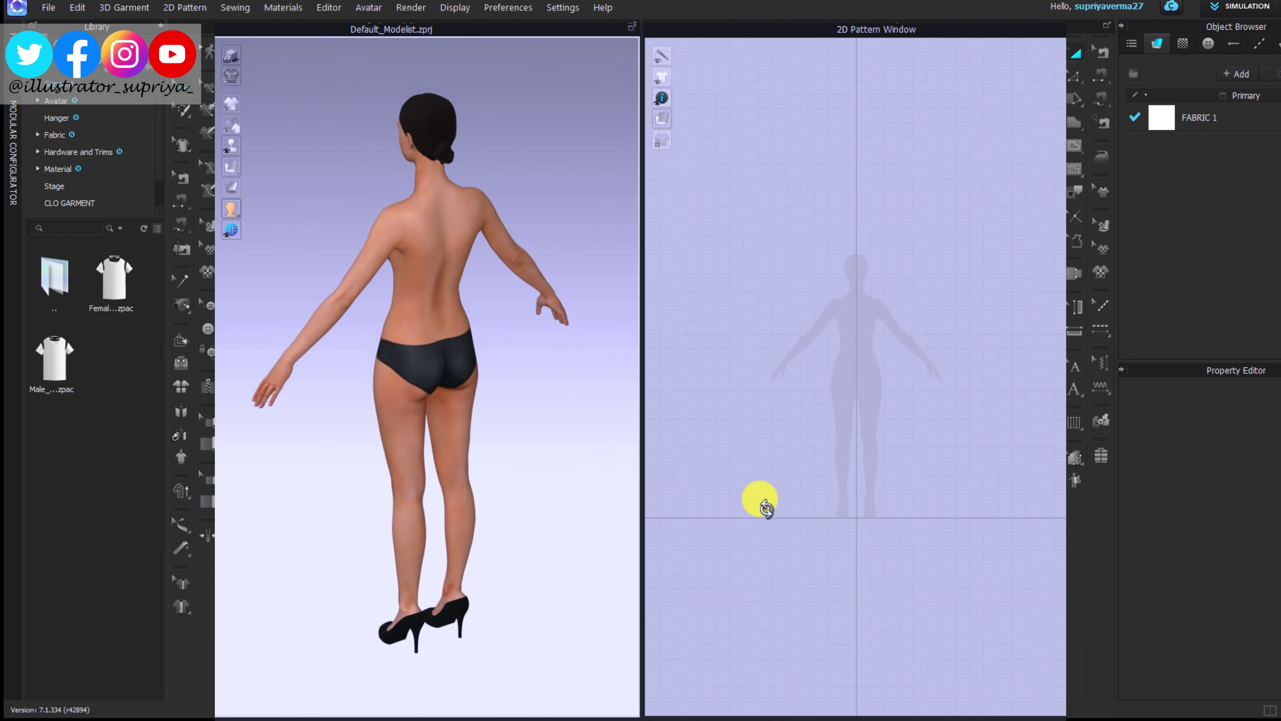
Step: Close the half front bodice outline into a pattern piece and delete the first bodice draft
scroll(855, 306, "up", 3)
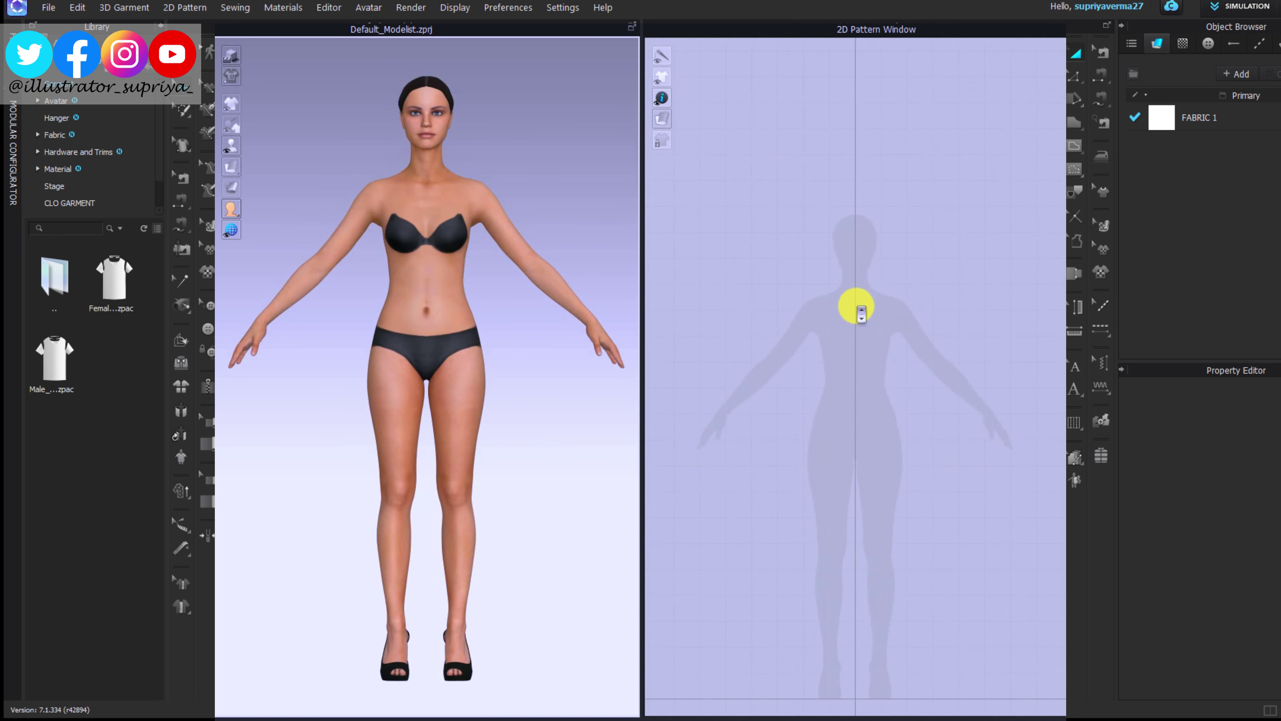
scroll(859, 215, "up", 2)
mouse_move(858, 215)
middle_mouse_down()
mouse_move(873, 191)
mouse_move(777, 372)
mouse_move(796, 293)
mouse_move(768, 169)
middle_mouse_up()
scroll(867, 186, "up", 3)
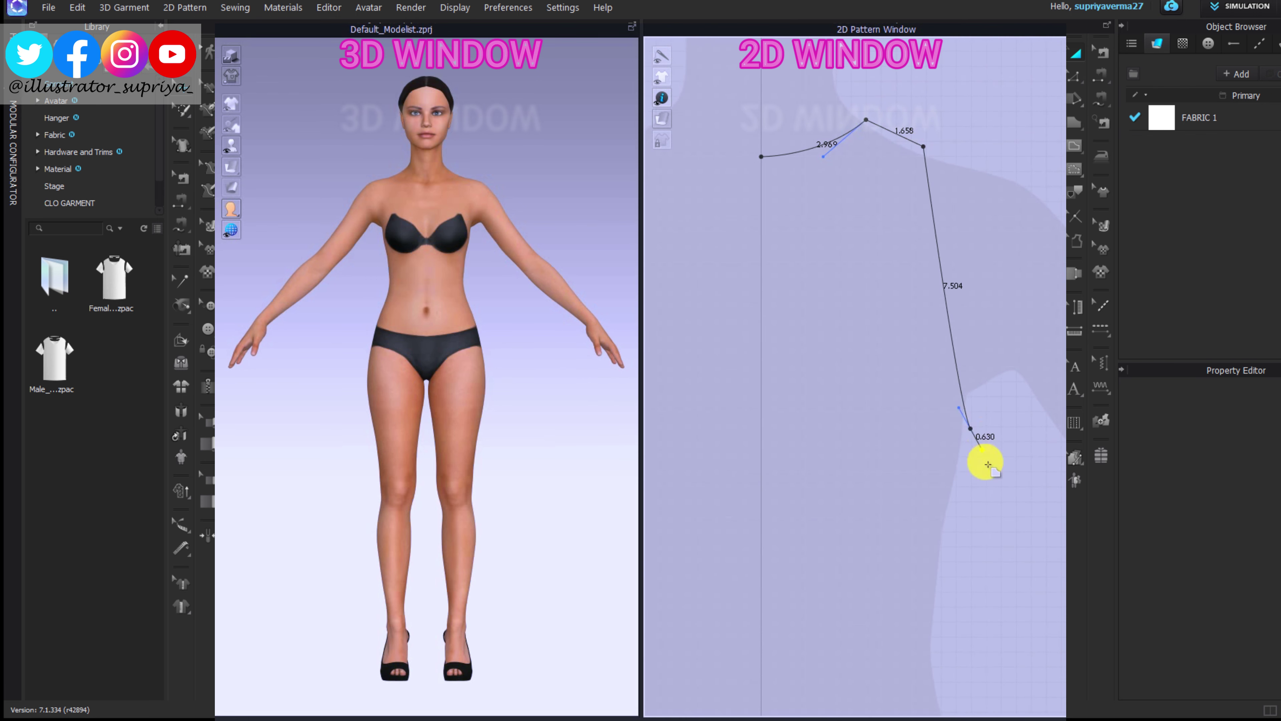
left_click(763, 158)
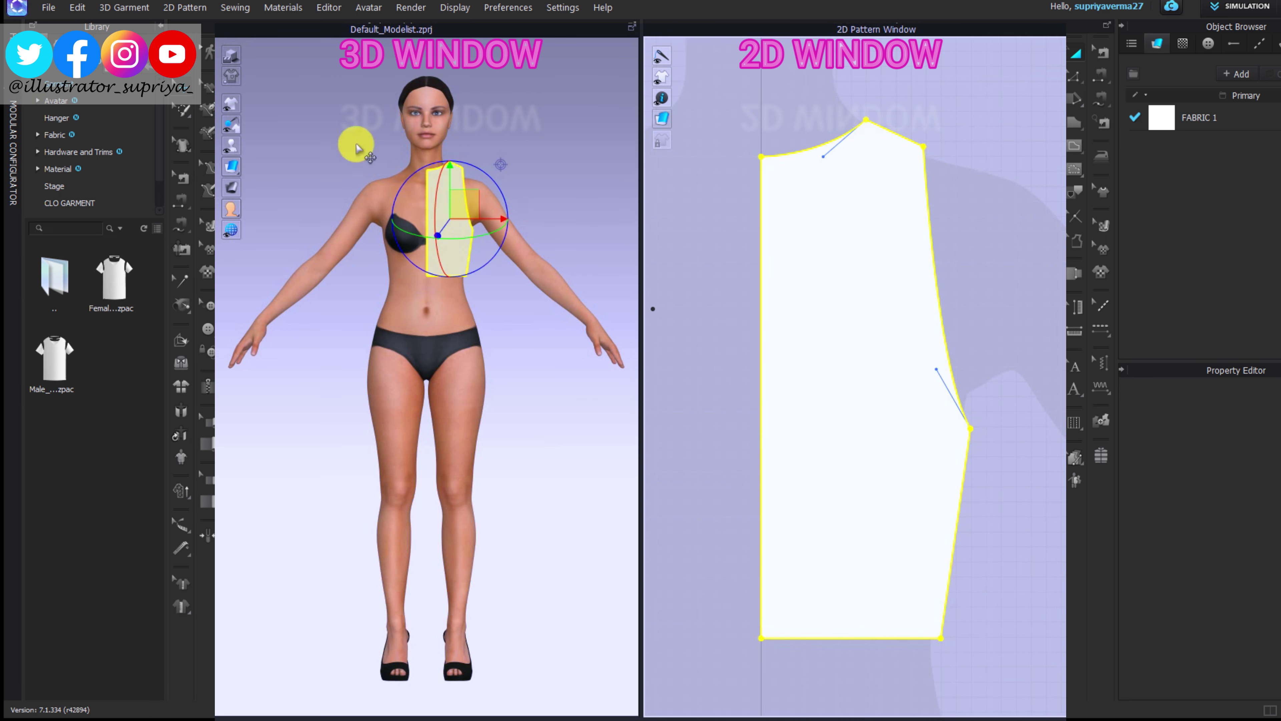
left_click(1020, 91)
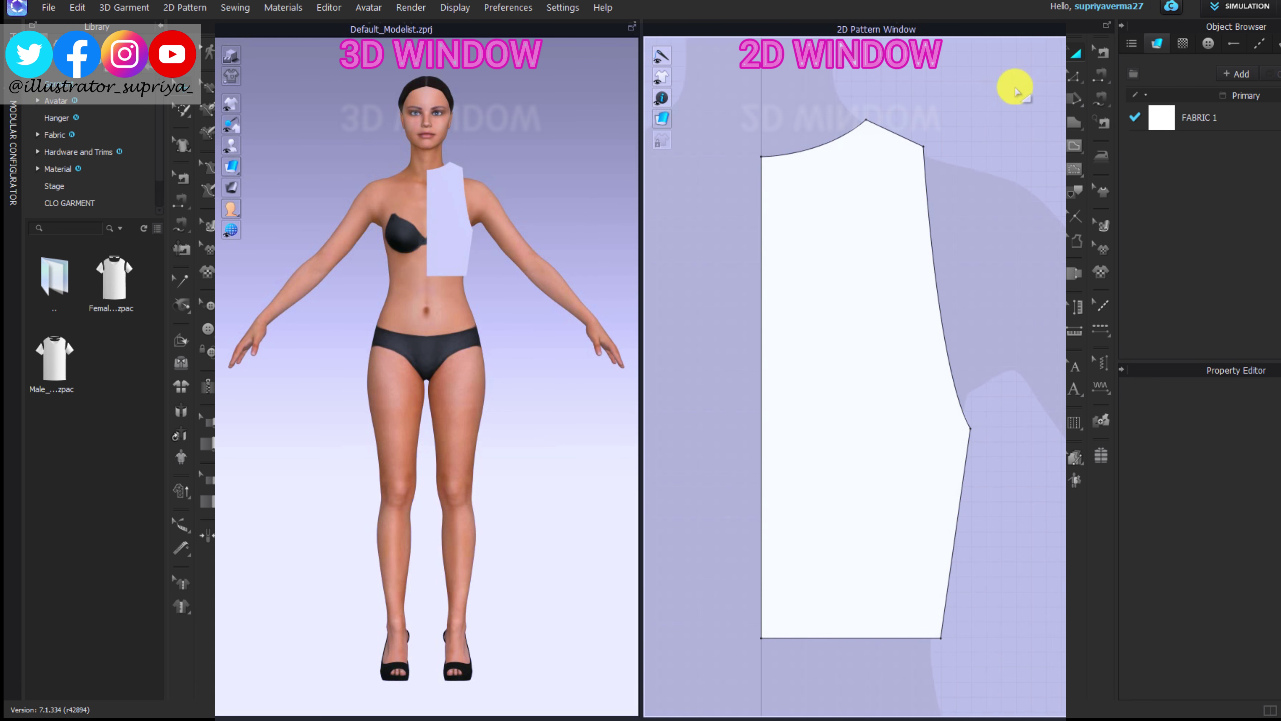
left_click(835, 240)
key("Delete")
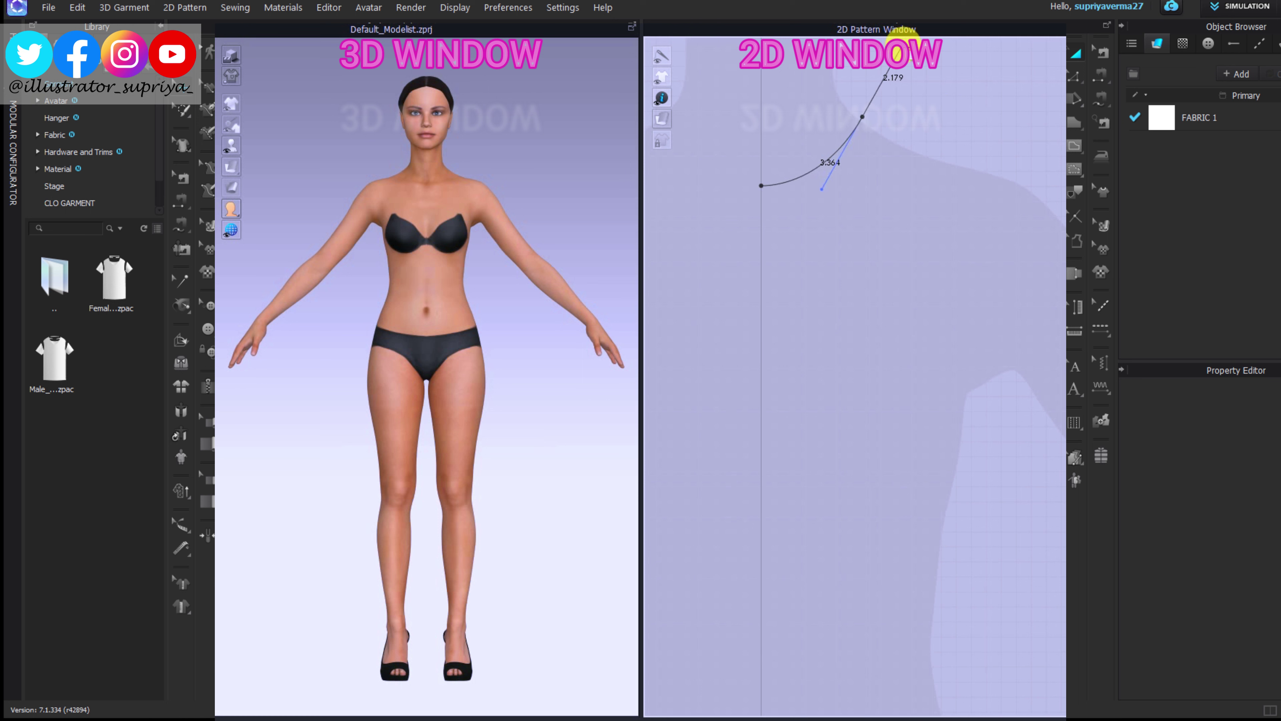
Step: Curve the armhole and close the redrawn half front bodice with its waist dart
left_click_drag(989, 471, 1020, 529)
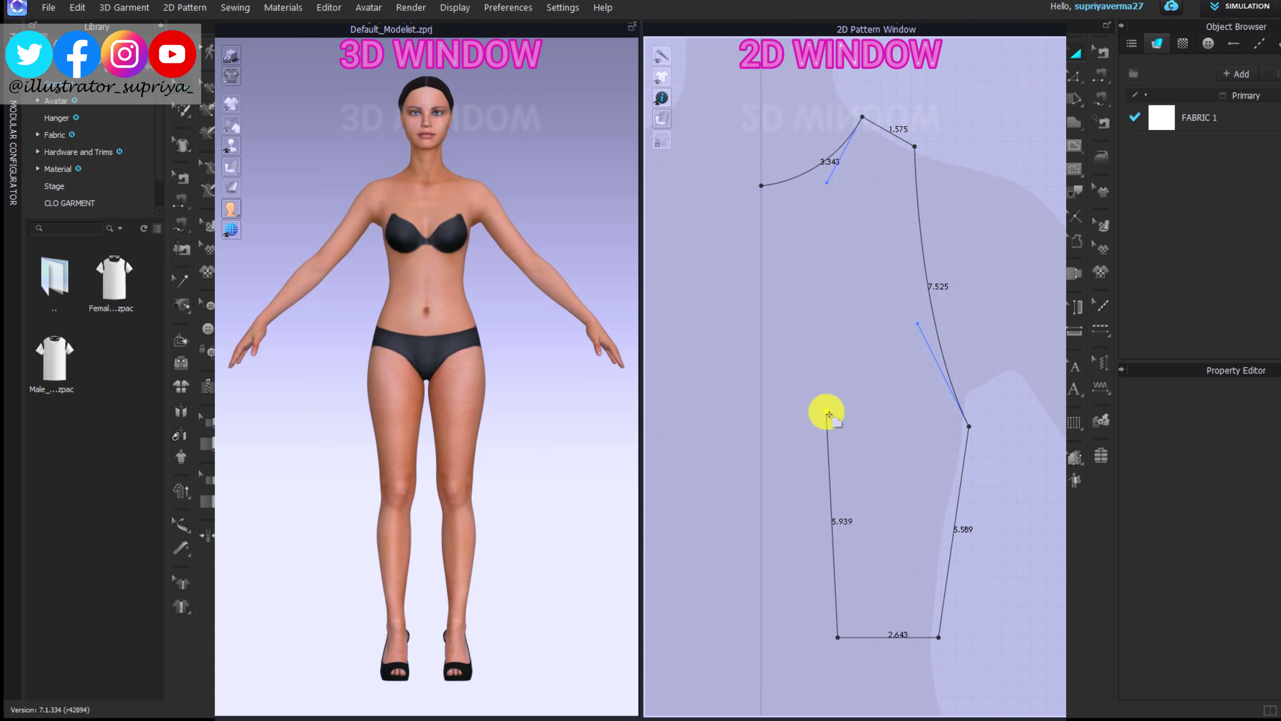
left_click(761, 186)
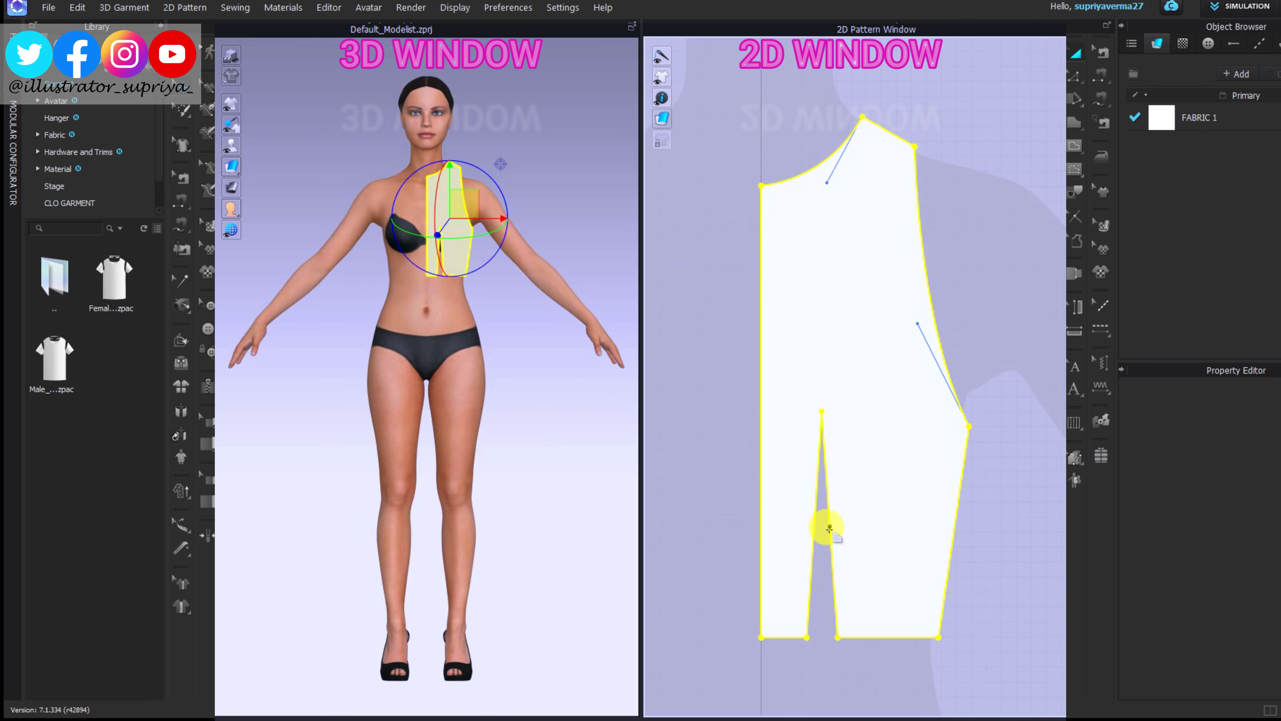
left_click(1007, 509)
scroll(1007, 223, "up", 2)
right_click_drag(1007, 223, 929, 550)
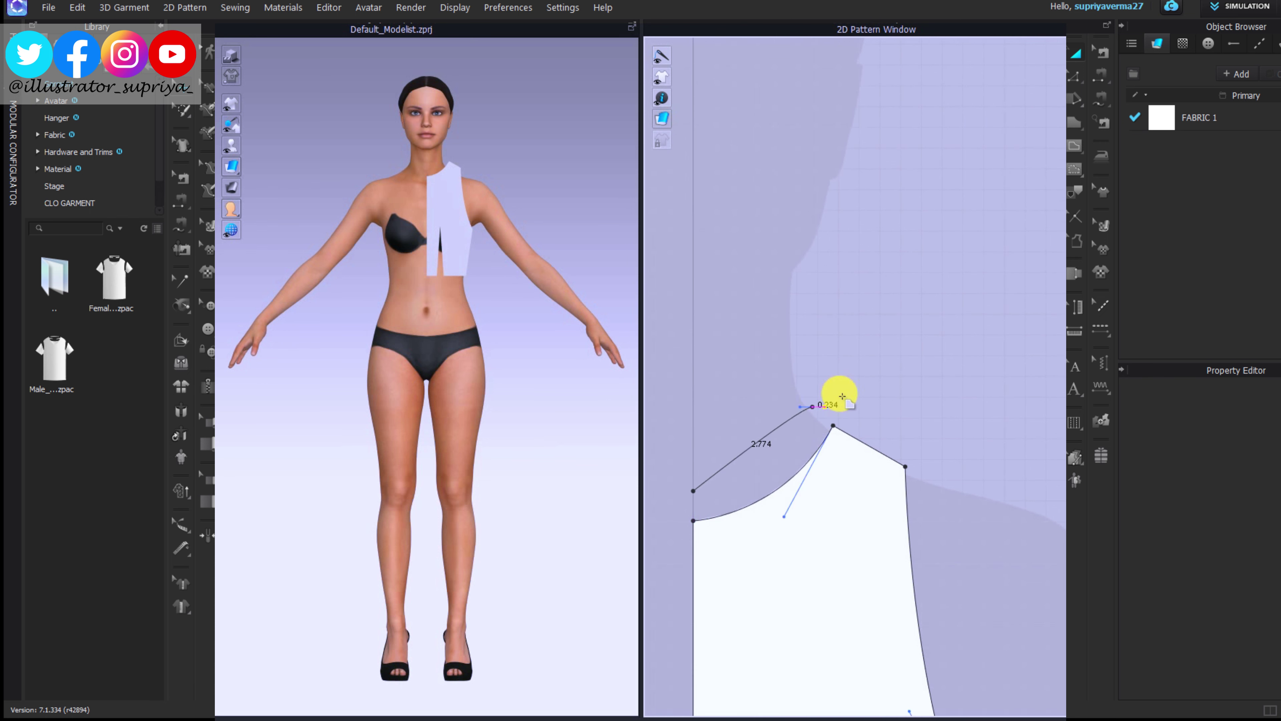
Step: Draw a neck band piece above the bodice neckline
left_click(800, 380)
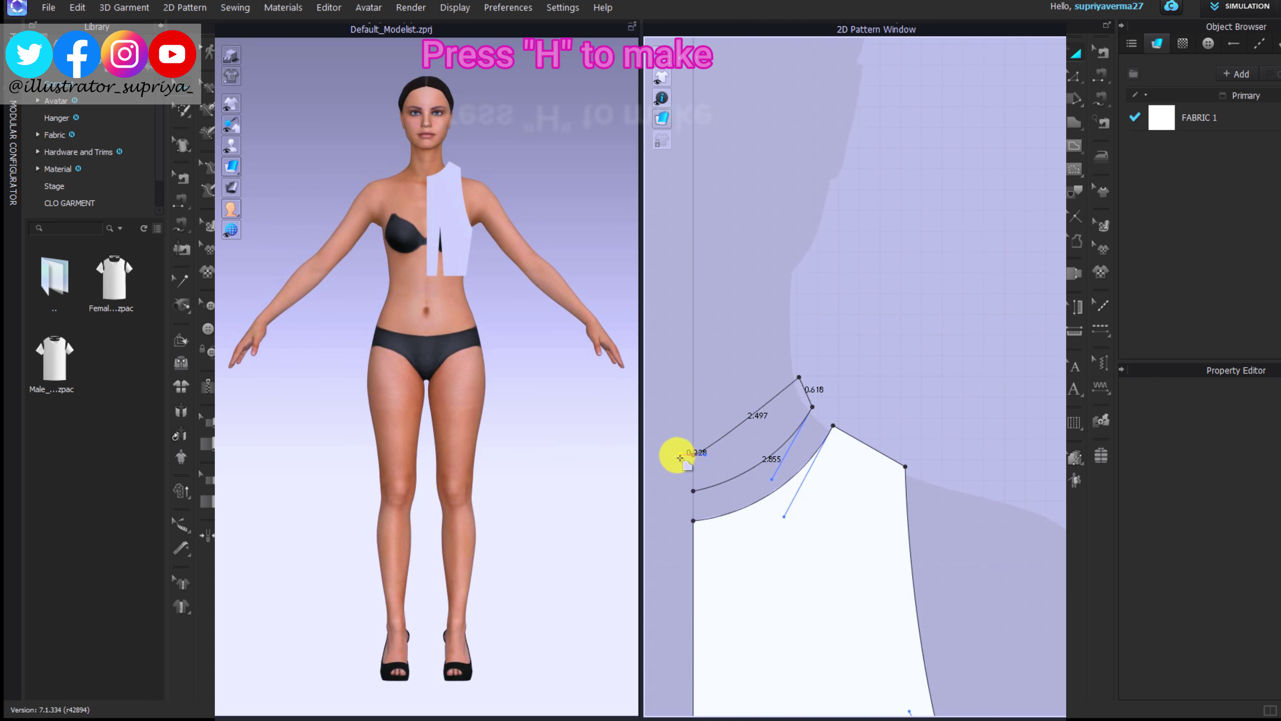
left_click(694, 491)
scroll(967, 423, "down", 2)
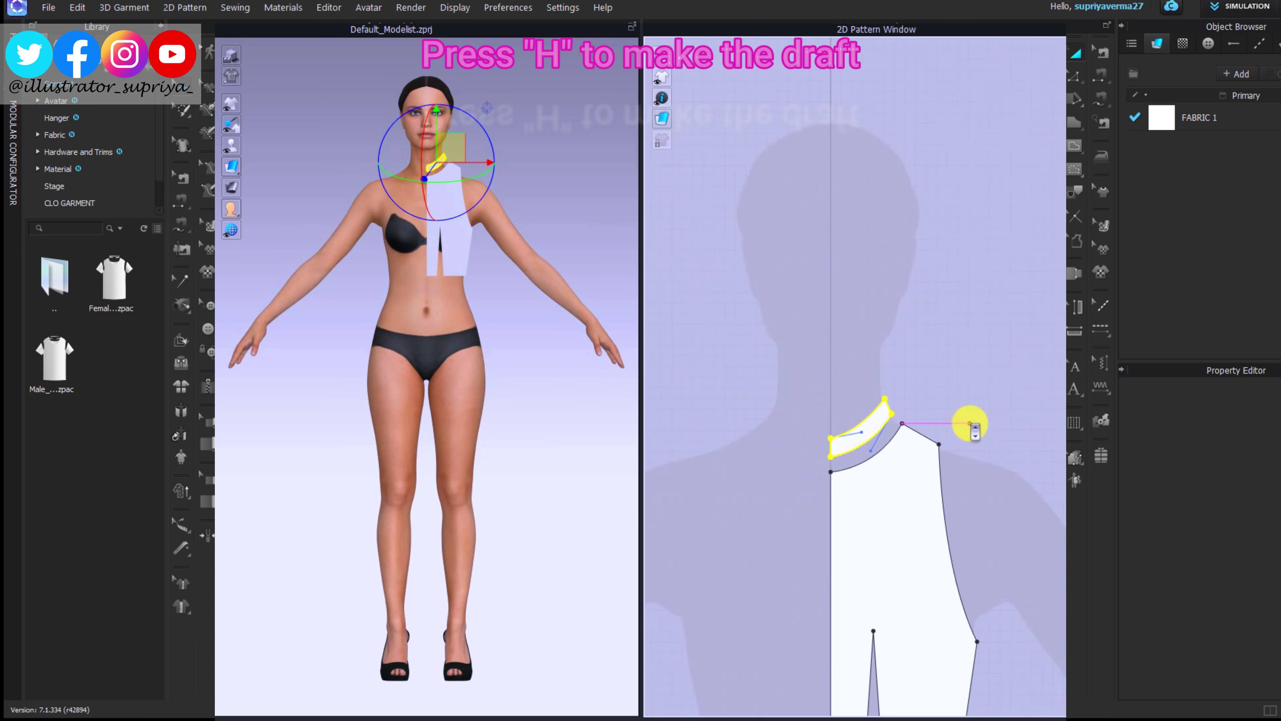
scroll(967, 424, "down", 3)
Step: Copy the bodice half and paste a mirrored copy to its right
left_click(778, 343)
key("ctrl+c")
key("ctrl+r")
left_click(884, 343)
Step: Move the neck band up off the neckline and reshape the bodice neckline curve
left_click(753, 257)
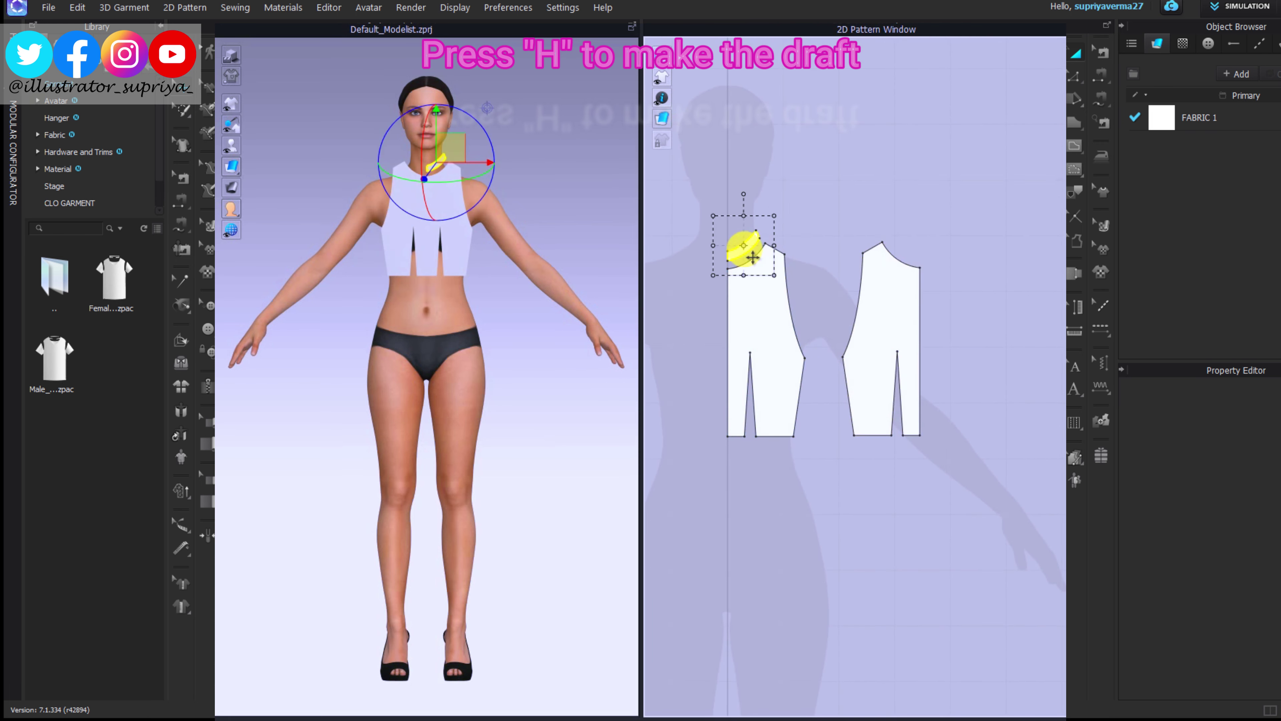
scroll(910, 247, "up", 3)
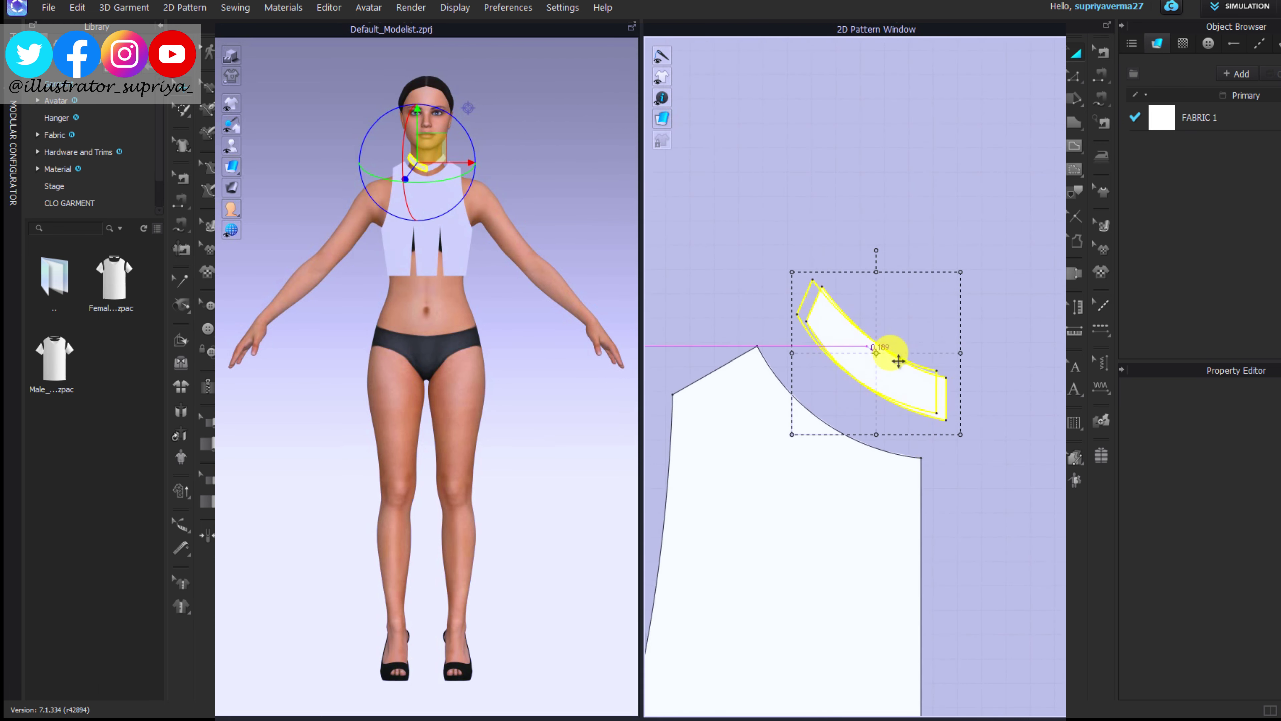
left_click_drag(886, 358, 986, 243)
left_click(996, 426)
left_click_drag(920, 456, 1029, 440)
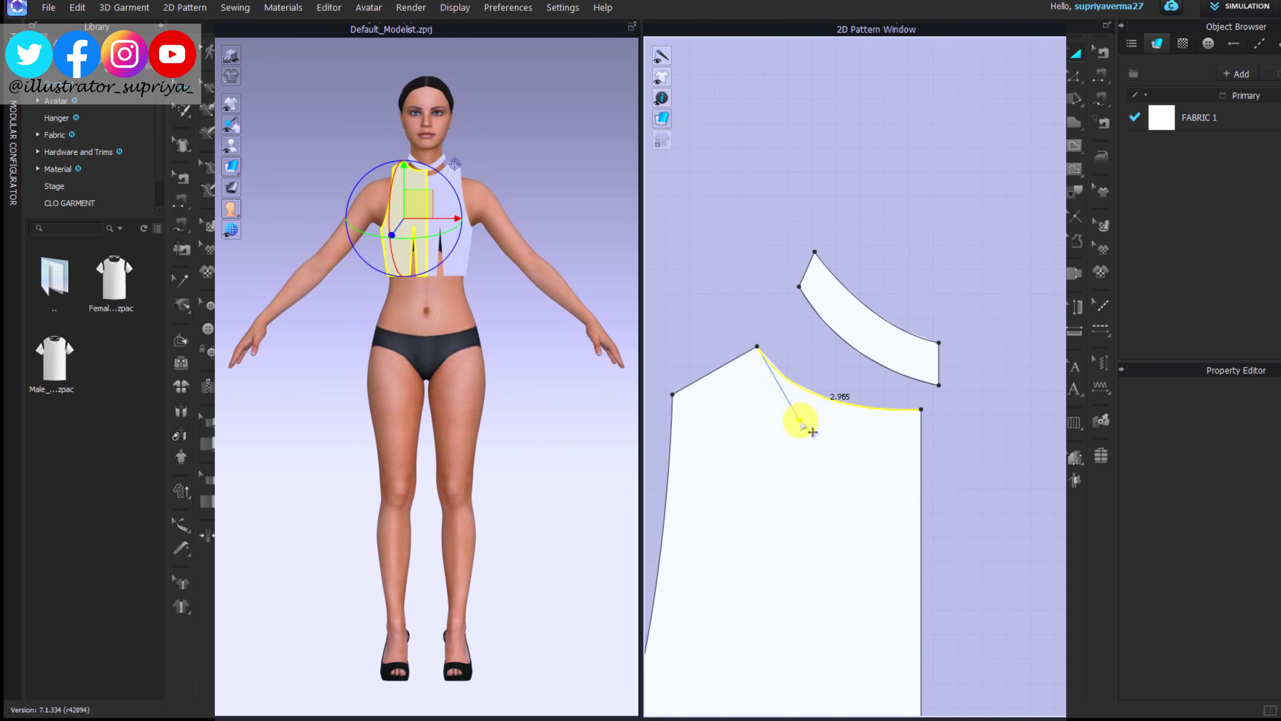
Step: Raise the neck band's right edge and curve its lower edge to follow the neckline
left_click(858, 323)
key("ctrl+c")
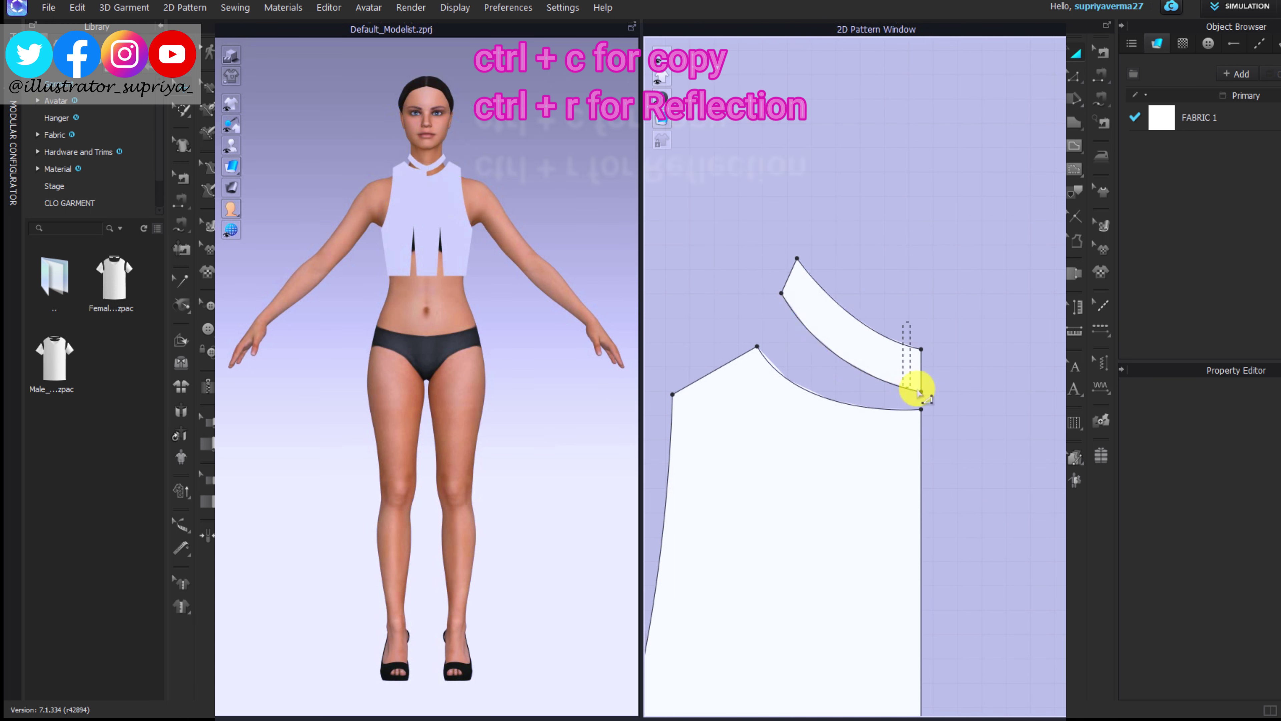
left_click_drag(922, 385, 922, 336)
left_click_drag(825, 350, 850, 400)
left_click(991, 359)
Step: Align the neck band's left edge and corner with the bodice neck point
left_click(813, 429)
left_click_drag(793, 318, 768, 318)
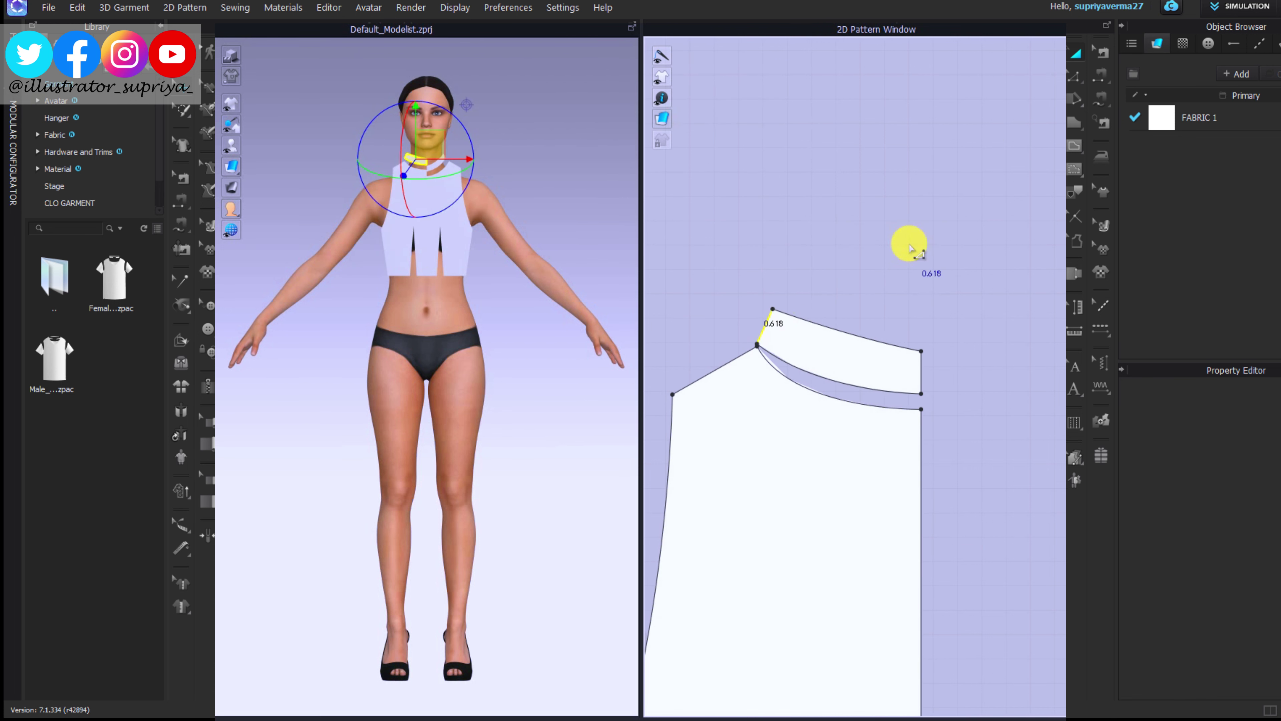
left_click_drag(838, 350, 845, 346)
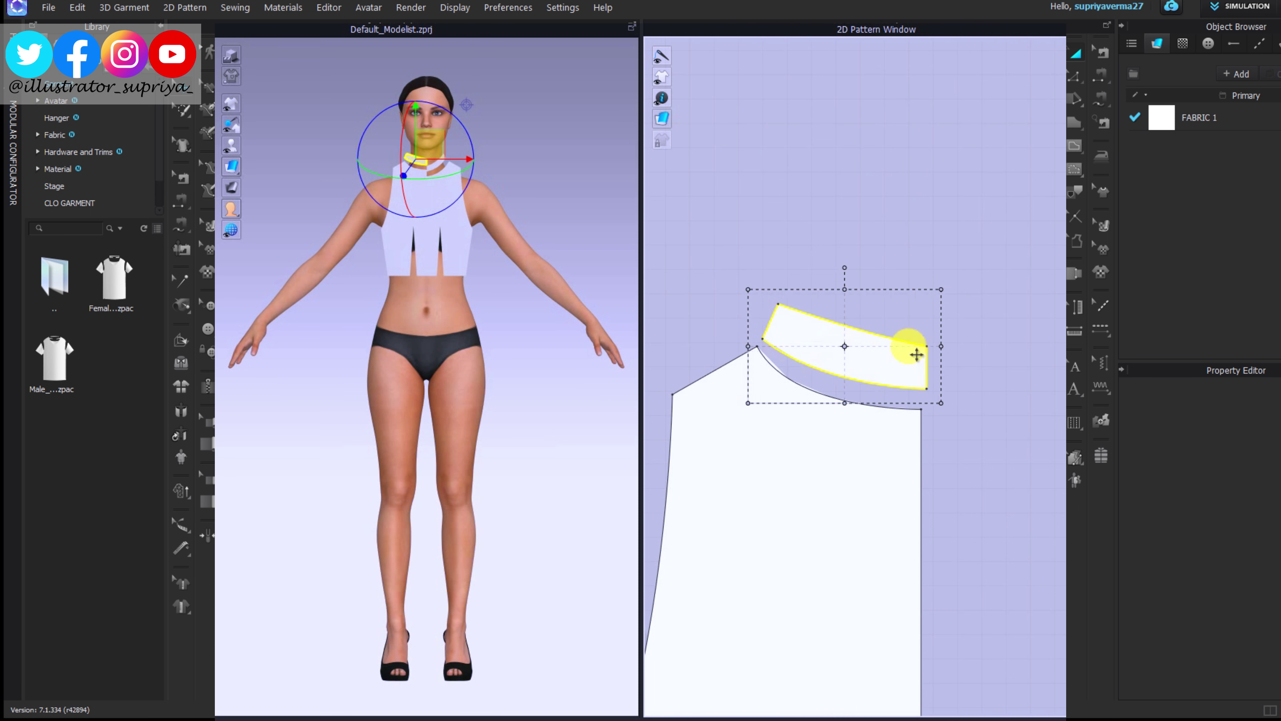
left_click_drag(762, 345, 825, 389)
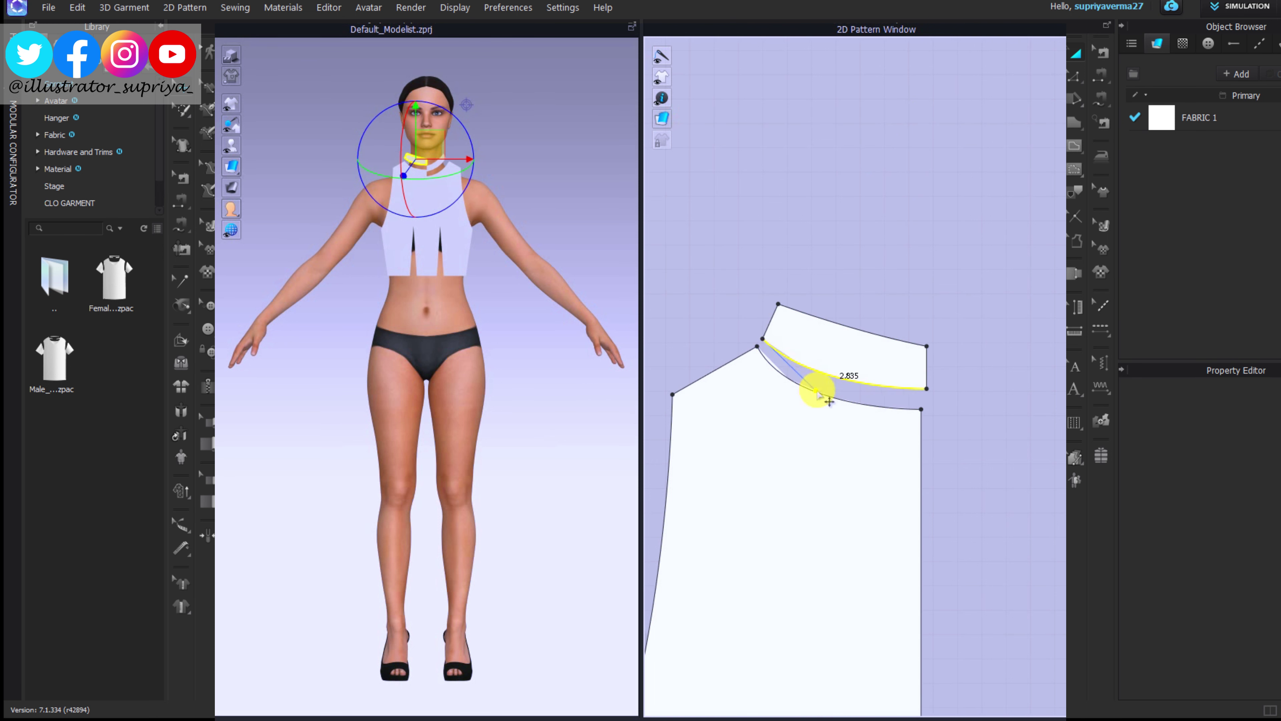
left_click(1021, 392)
scroll(981, 492, "down", 5)
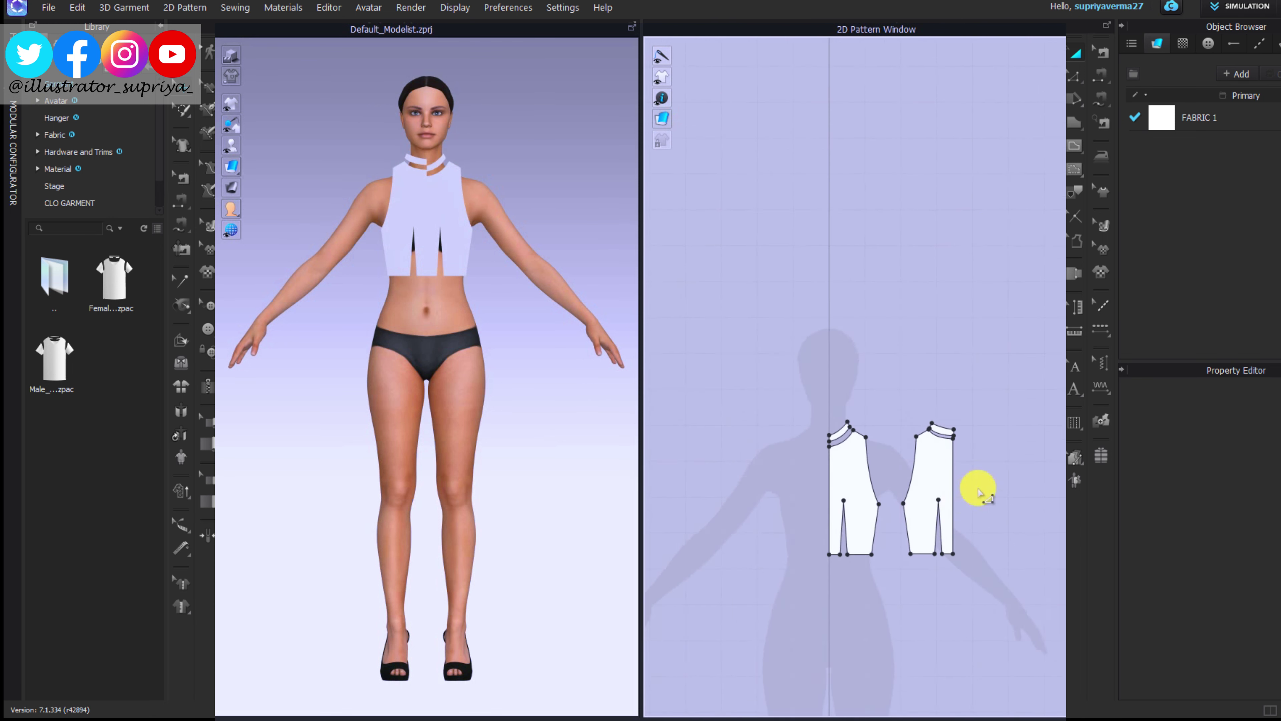
scroll(922, 357, "up", 2)
scroll(852, 292, "up", 3)
left_click(853, 287)
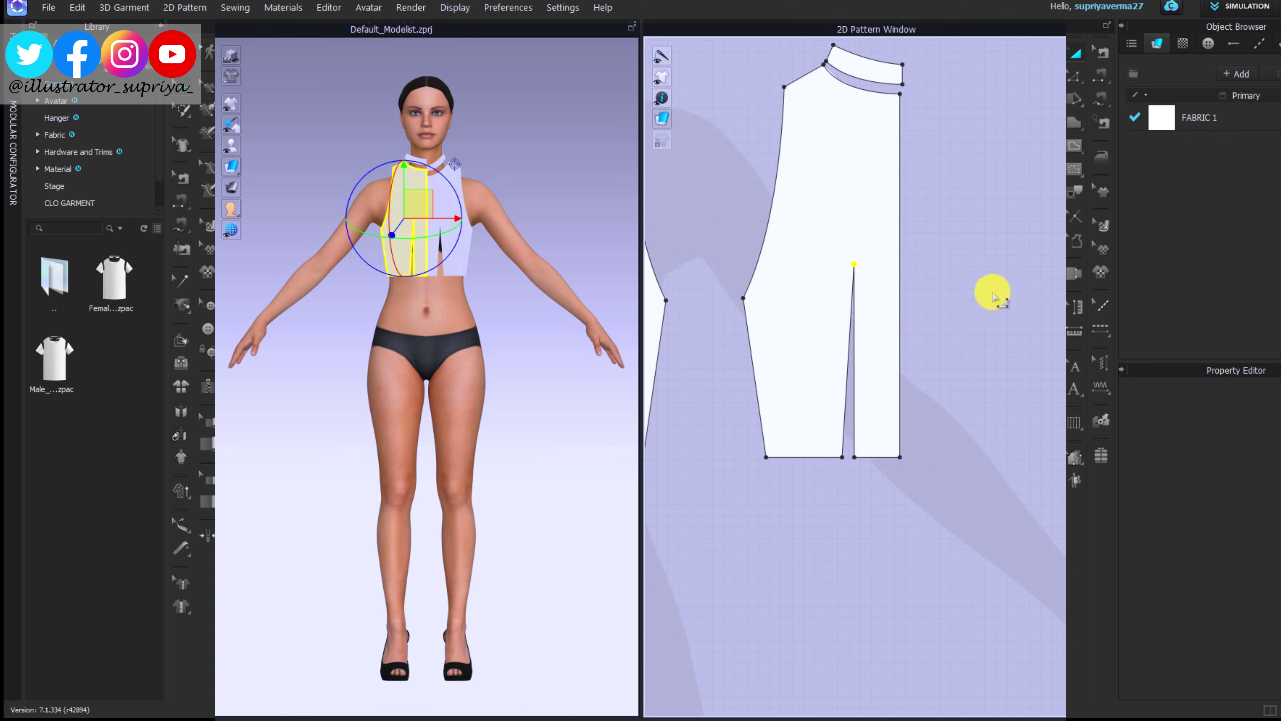
Step: Duplicate both bodice halves with their neck bands beside the originals
scroll(955, 470, "down", 3)
scroll(821, 343, "down", 3)
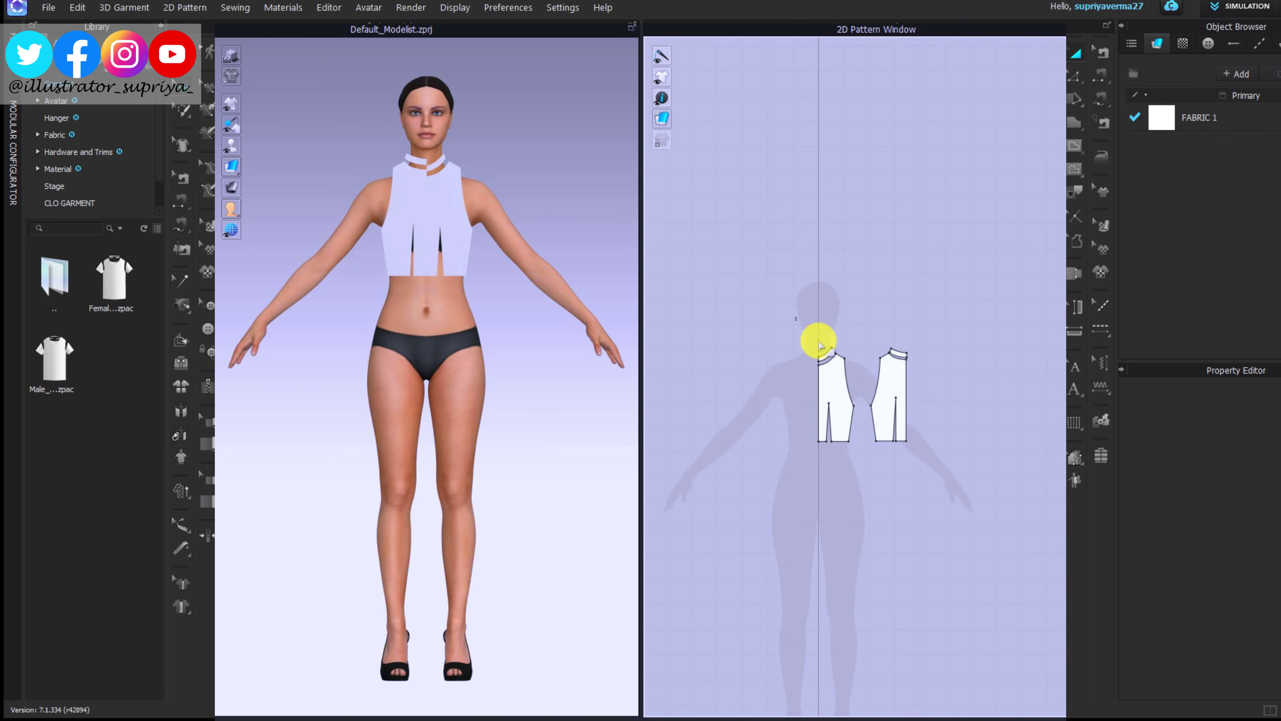
left_click_drag(821, 344, 858, 467)
left_click_drag(859, 326, 953, 493)
key("shift+d")
left_click(829, 357)
Step: Merge the two neck bands into one collar and the two bodice halves into one front
scroll(822, 237, "up", 5)
middle_click_drag(822, 237, 822, 230)
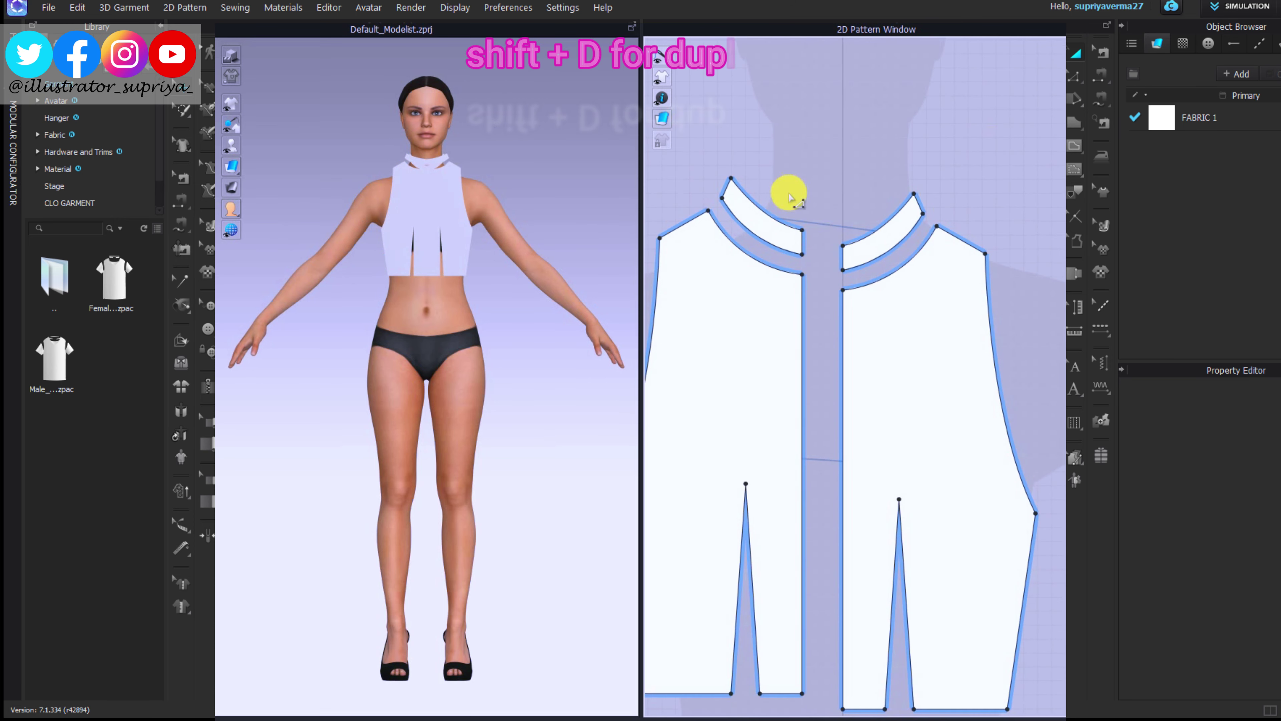
right_click(856, 276)
left_click(814, 450)
left_click(849, 704)
left_click(847, 273)
right_click(842, 310)
left_click(855, 372)
Step: Duplicate the merged front bodice and collar to make the back
left_click(846, 215)
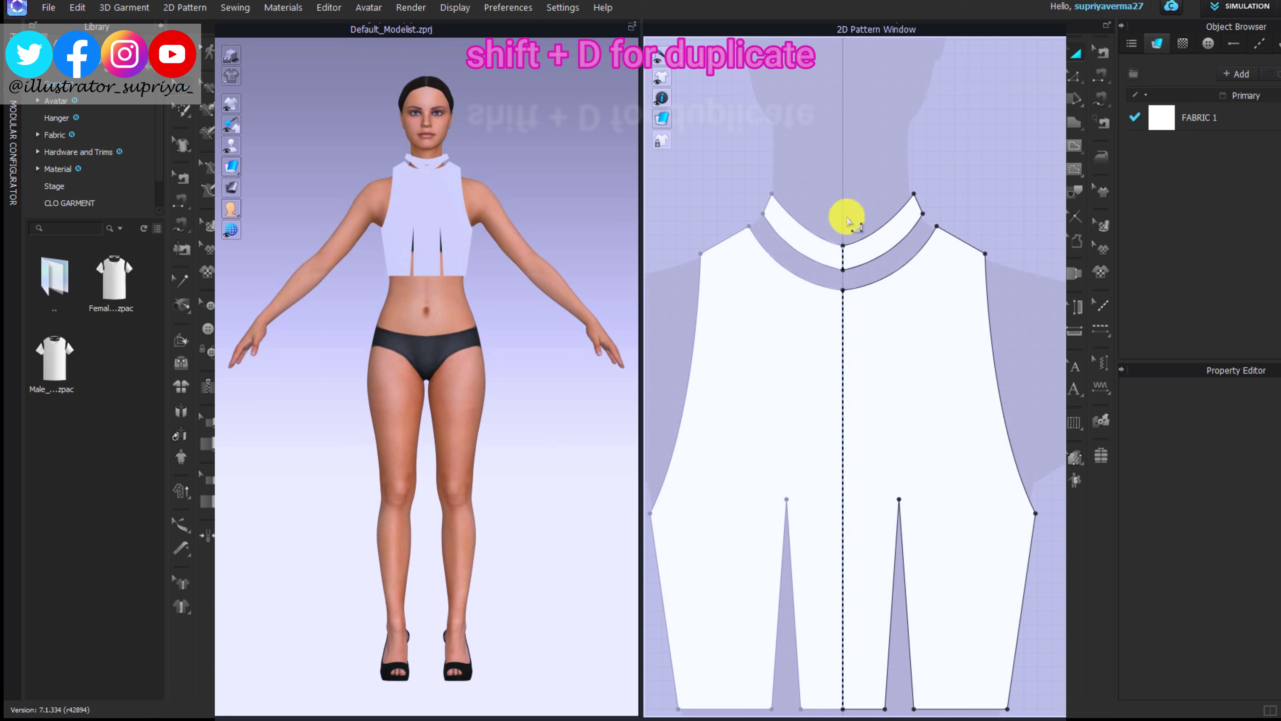
left_click(958, 356)
key("shift+d")
scroll(908, 378, "down", 3)
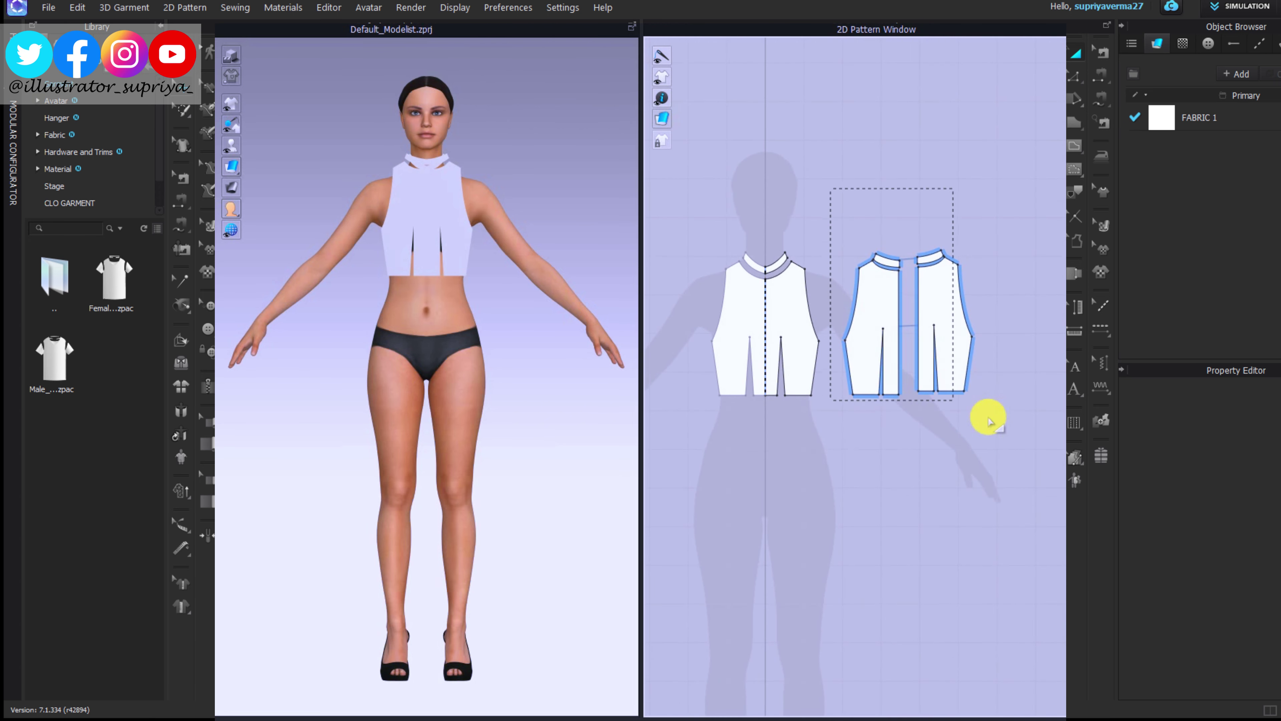
Step: Place the duplicated bodice pieces on the avatar's back and check them from behind
left_click(988, 422)
mouse_move(375, 415)
right_mouse_down()
mouse_move(344, 246)
mouse_move(357, 247)
right_mouse_up()
mouse_move(309, 309)
right_mouse_down()
mouse_move(443, 286)
mouse_move(277, 329)
right_mouse_up()
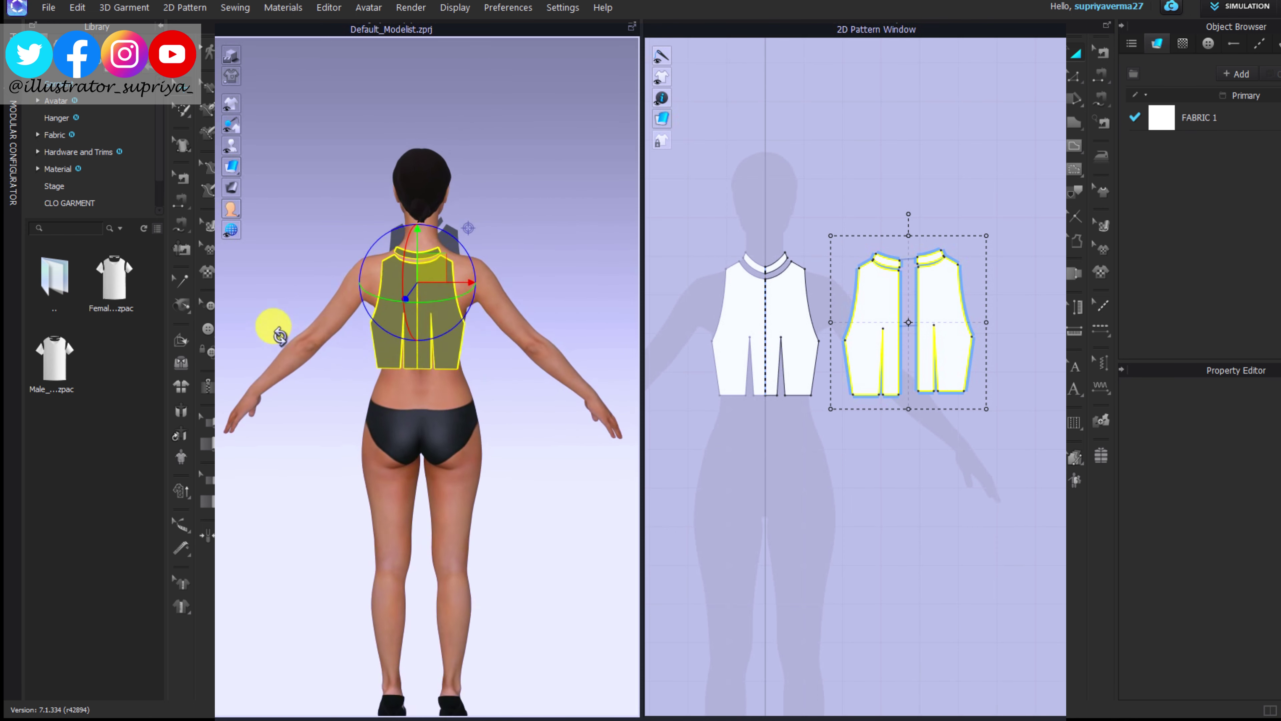
mouse_move(505, 353)
right_mouse_down()
mouse_move(538, 366)
mouse_move(404, 368)
mouse_move(580, 368)
right_mouse_up()
left_click(537, 366)
scroll(916, 470, "up", 2)
scroll(892, 529, "up", 2)
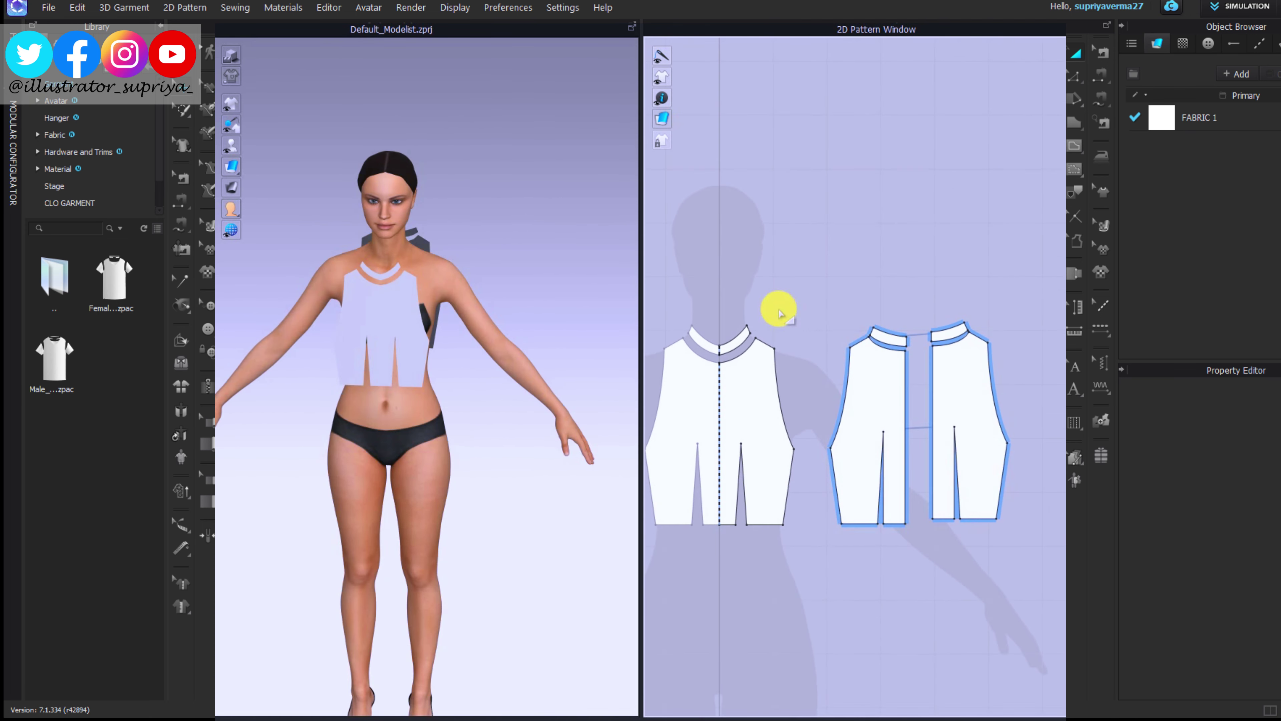
Step: Sew the neckline, centre back and dart seams, then simulate to drape the crop top
left_click(772, 345)
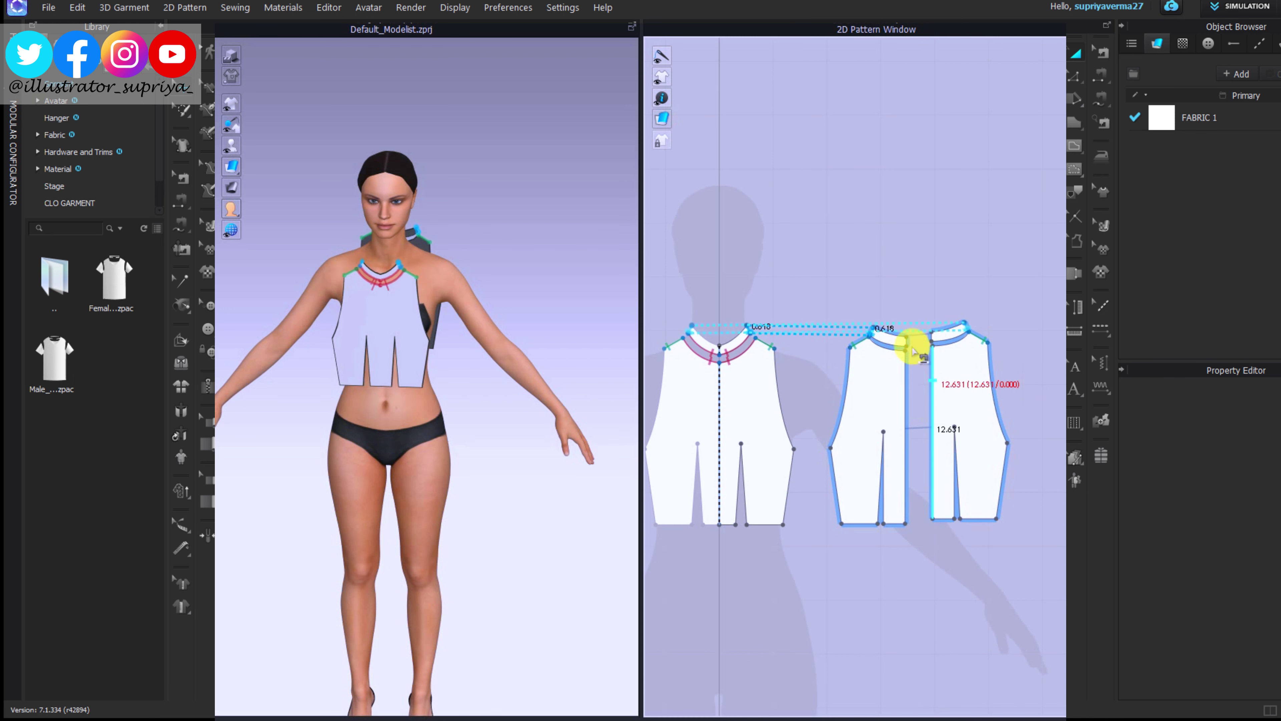
left_click(922, 366)
left_click(738, 477)
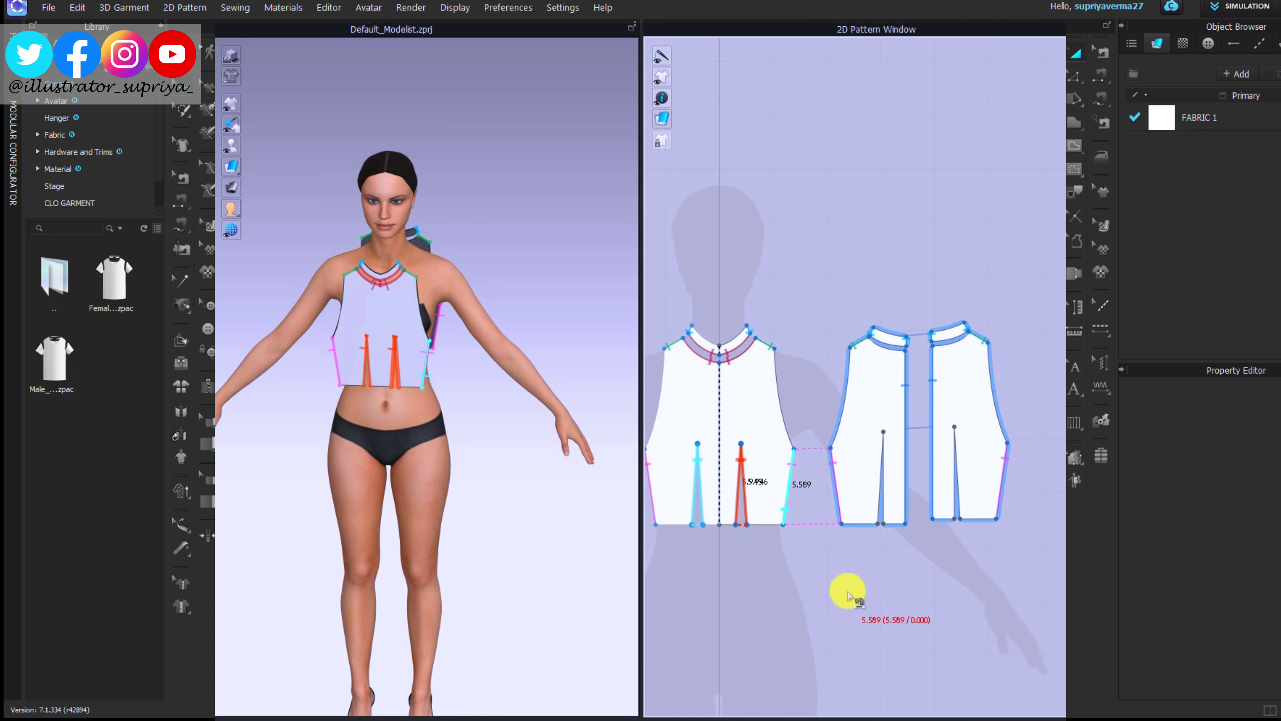
right_click_drag(317, 313, 358, 429)
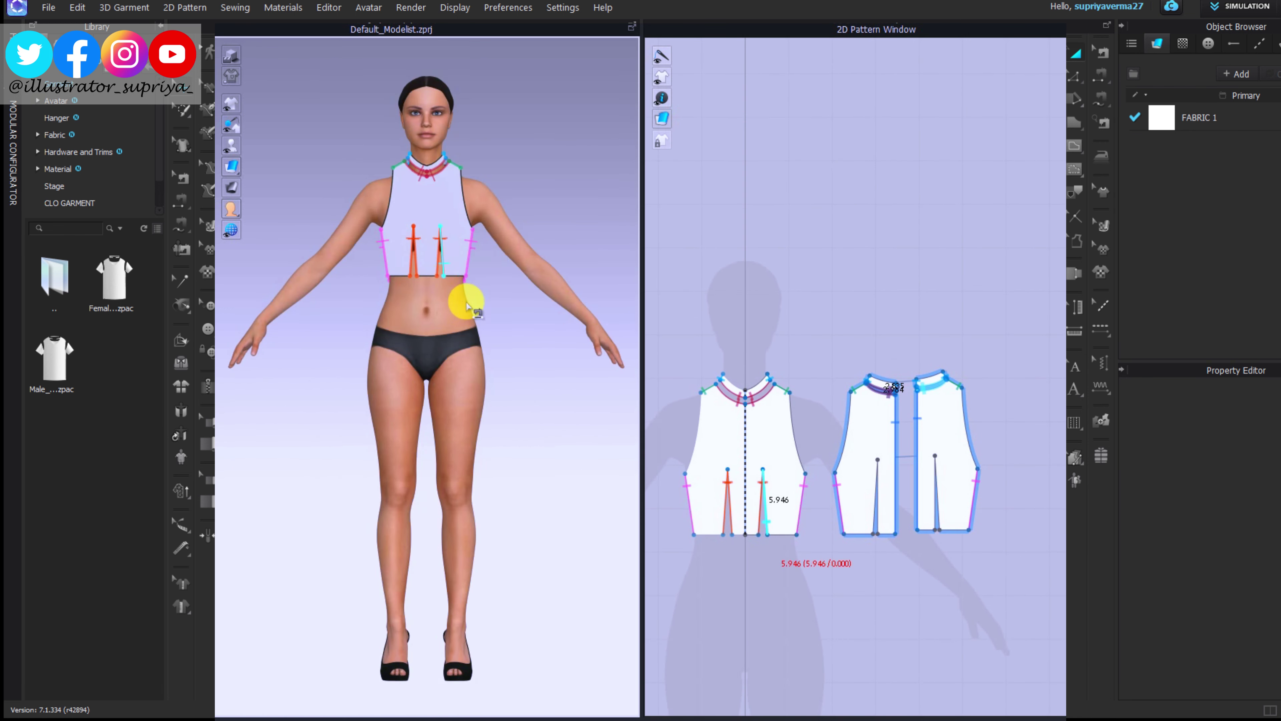
key("space")
Step: Nudge the front dart right so the mirrored darts sit further apart
scroll(786, 573, "up", 3)
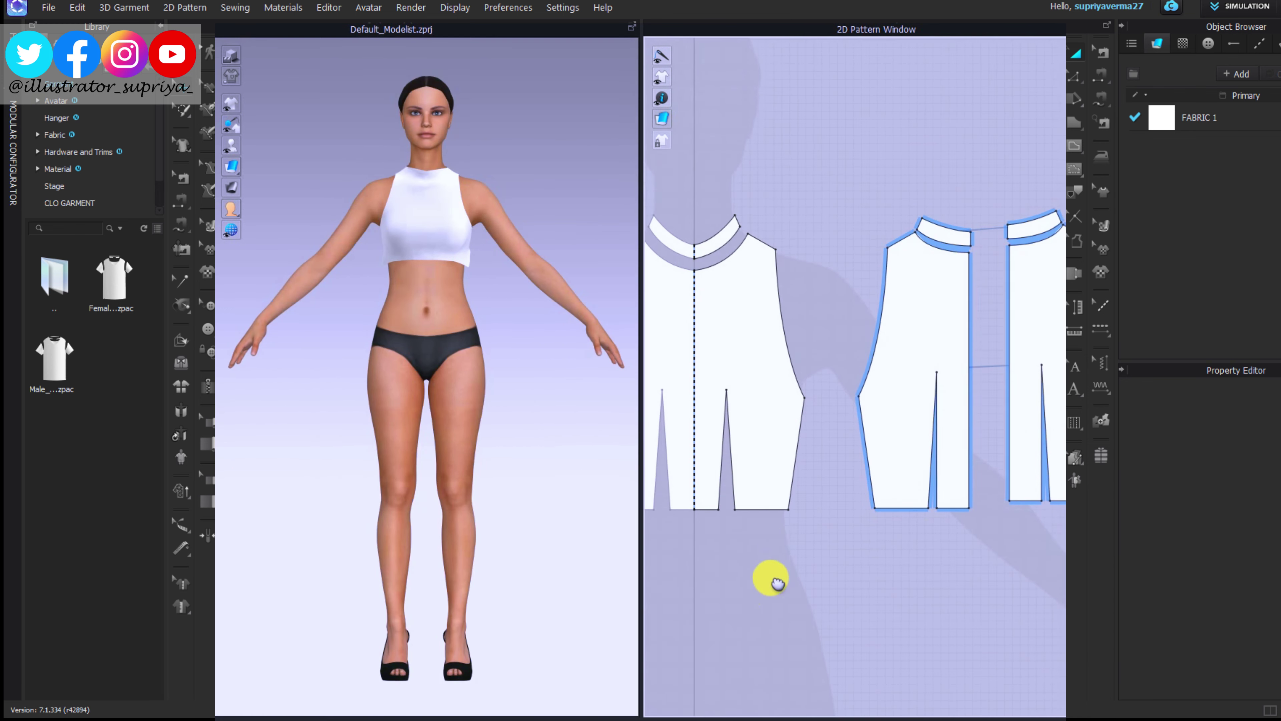
right_click_drag(472, 424, 521, 478)
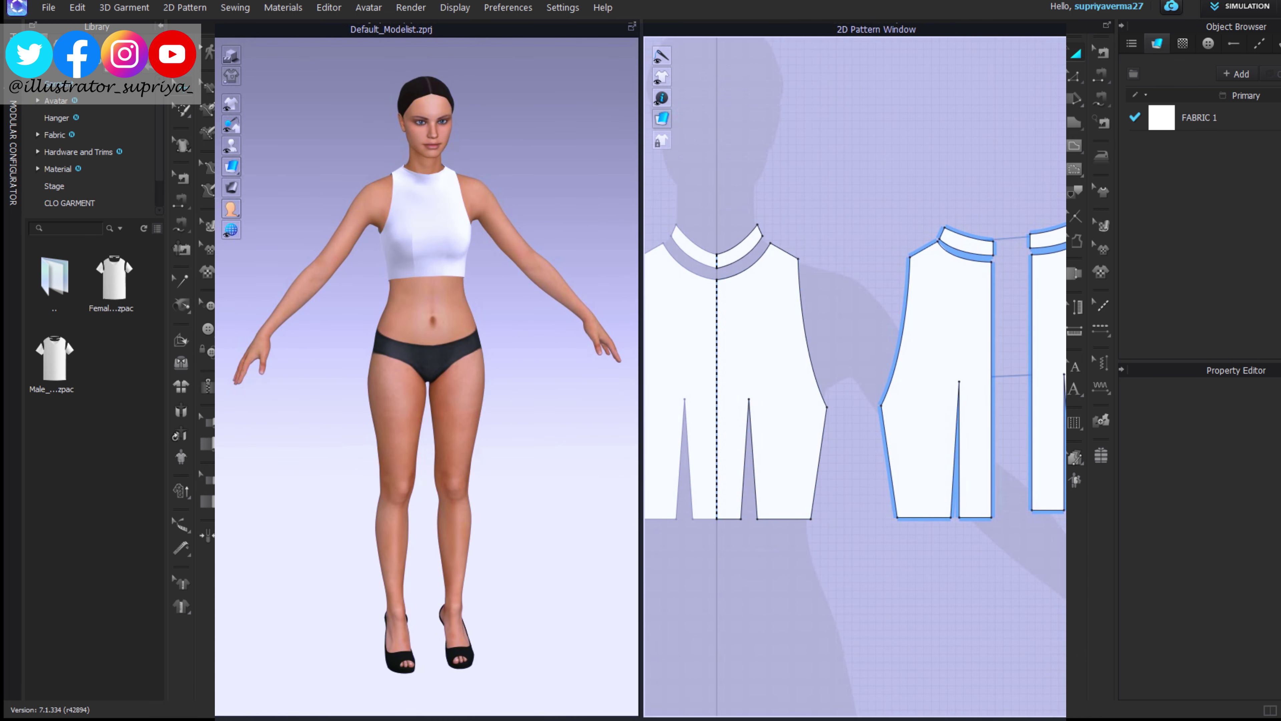
left_click_drag(781, 565, 782, 566)
key("Right")
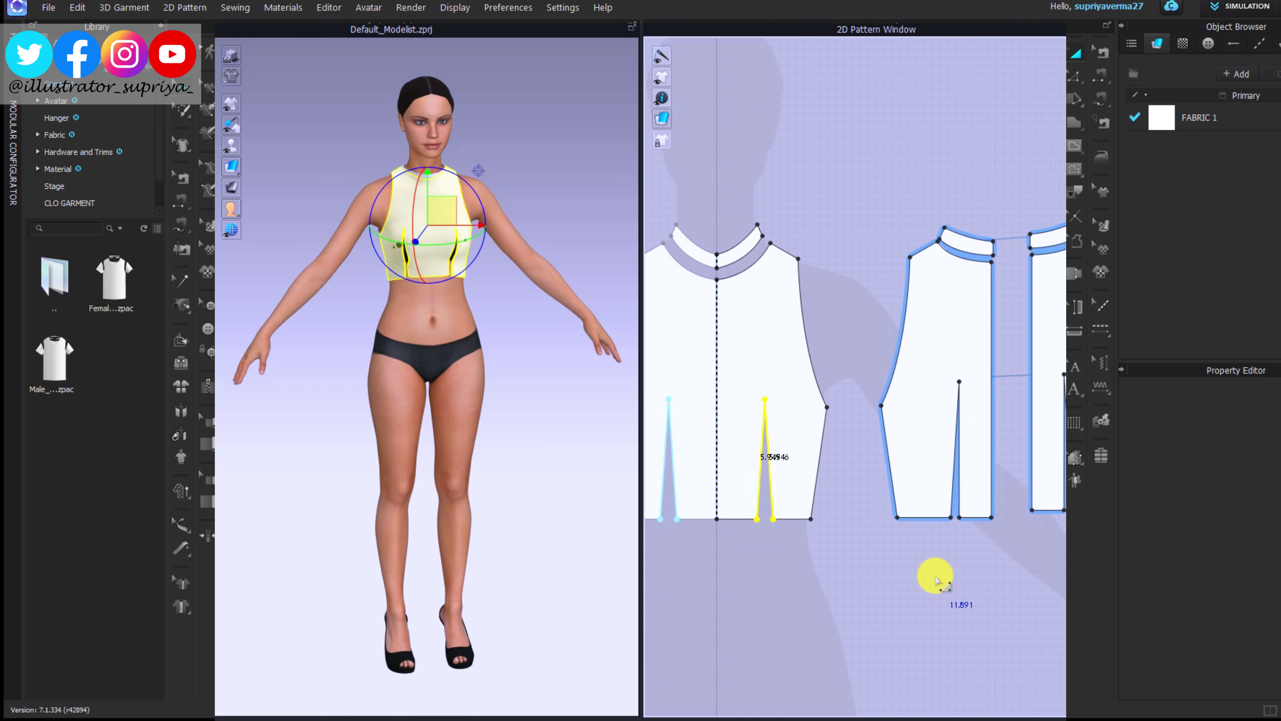
left_click(868, 635)
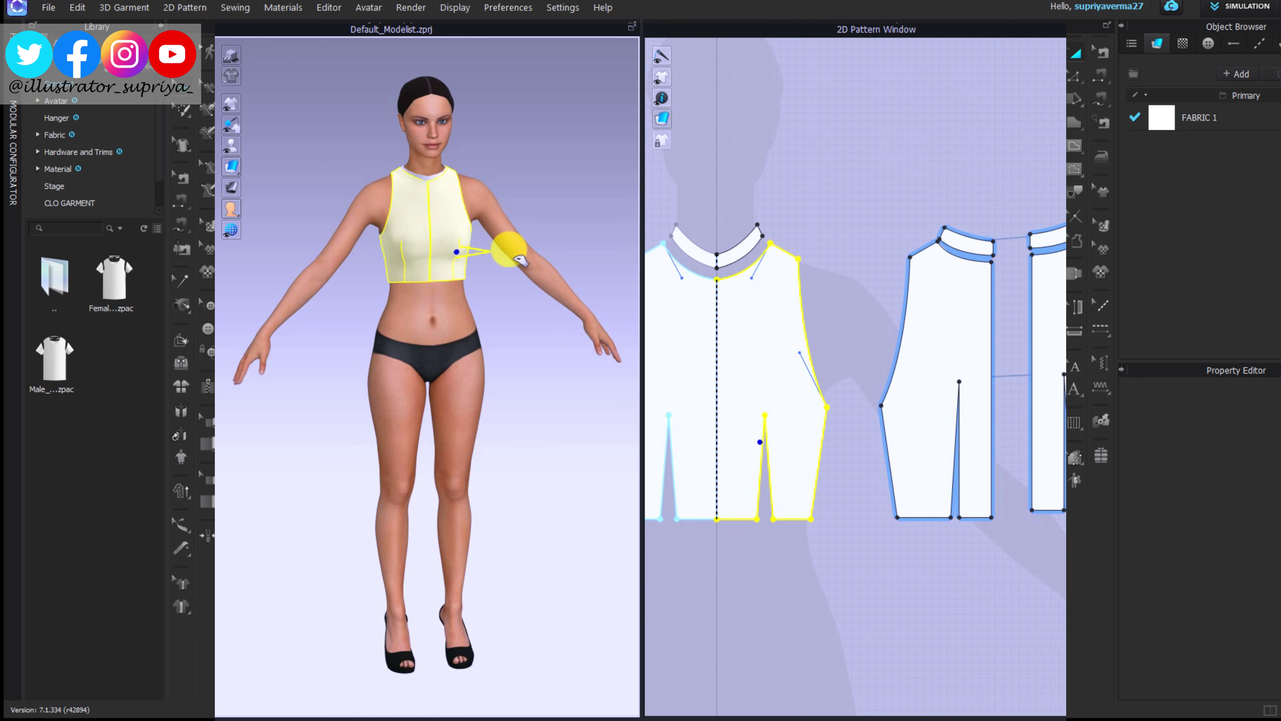
left_click(426, 175)
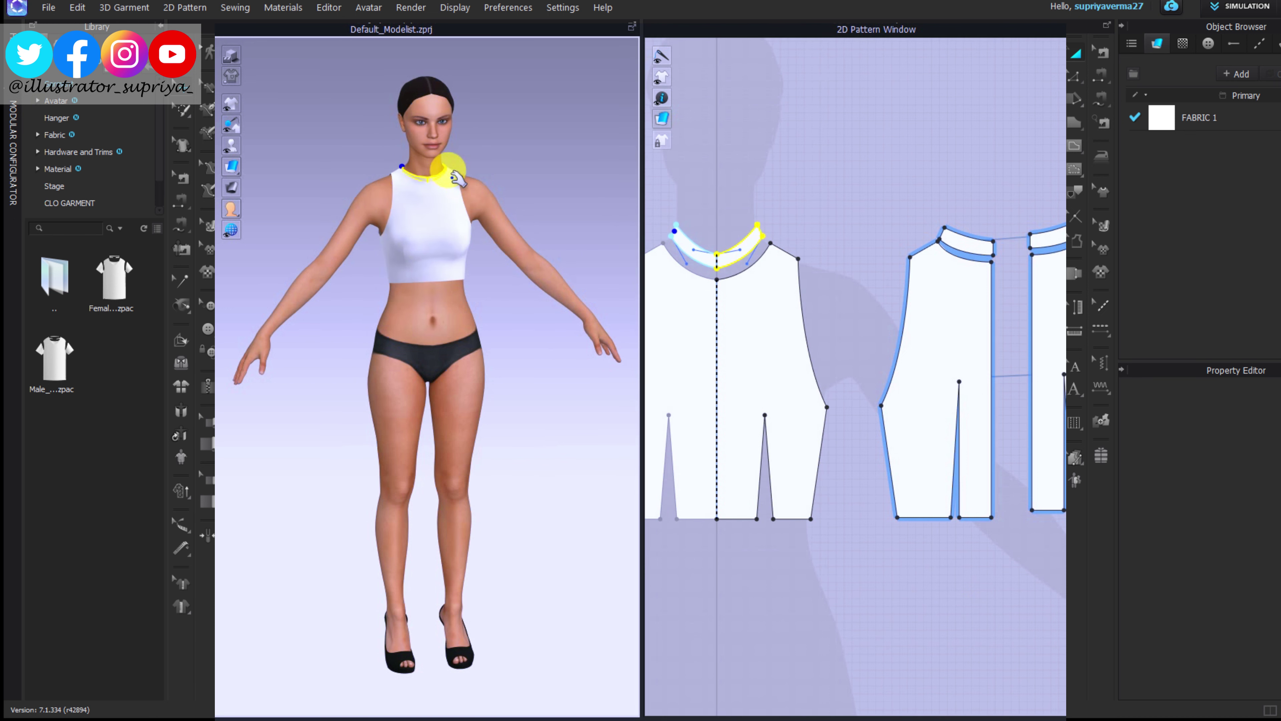
Step: Orbit to check the collar from behind, then return to the front view
scroll(371, 358, "up", 3)
scroll(492, 493, "up", 3)
scroll(575, 401, "up", 2)
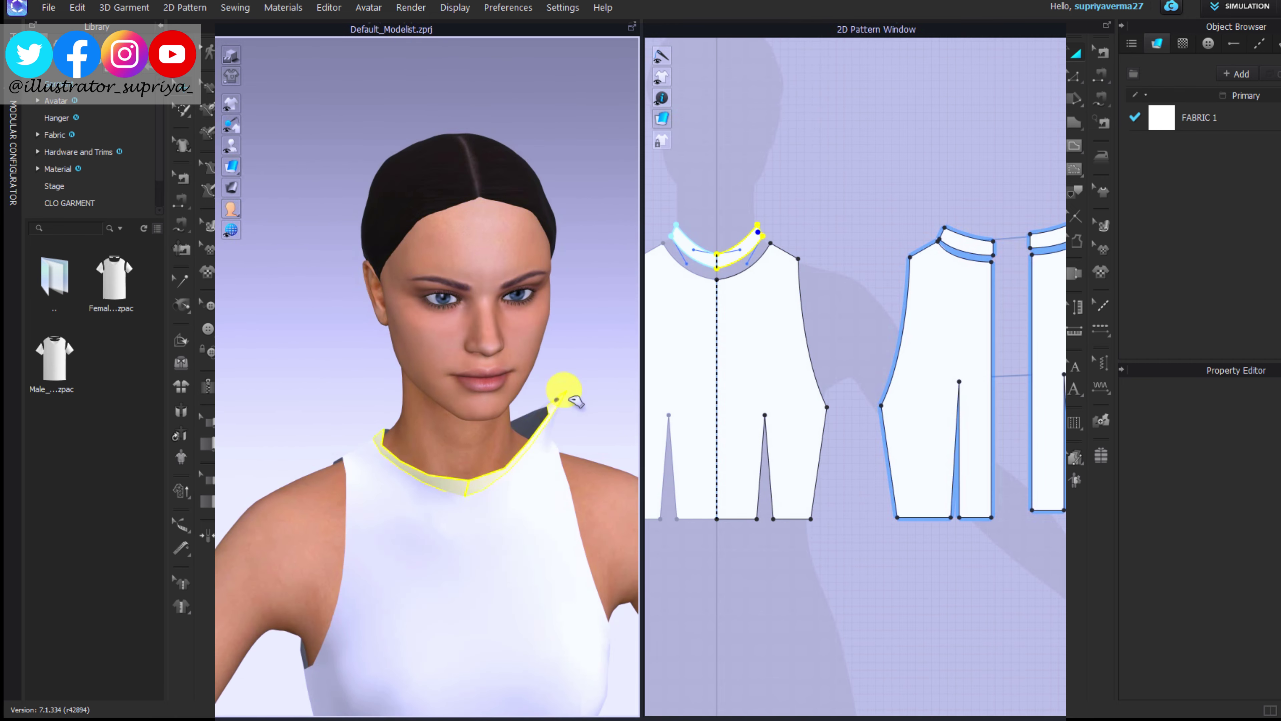
mouse_move(509, 492)
right_mouse_down()
mouse_move(571, 480)
mouse_move(551, 433)
right_mouse_up()
key("2")
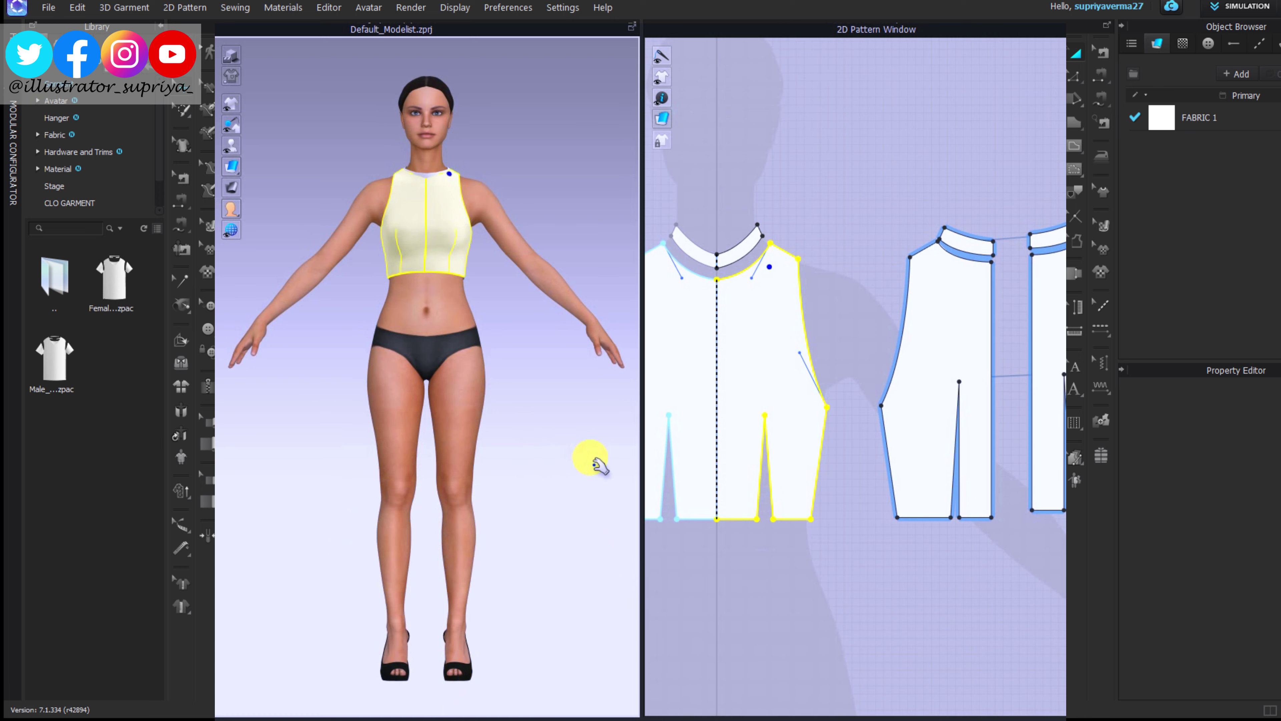
scroll(809, 564, "down", 5)
Step: Move the bodice pieces aside and draw a rectangular band, making it taller and wider
mouse_move(749, 452)
left_mouse_down()
mouse_move(878, 561)
mouse_move(891, 400)
left_mouse_up()
left_click(1007, 240)
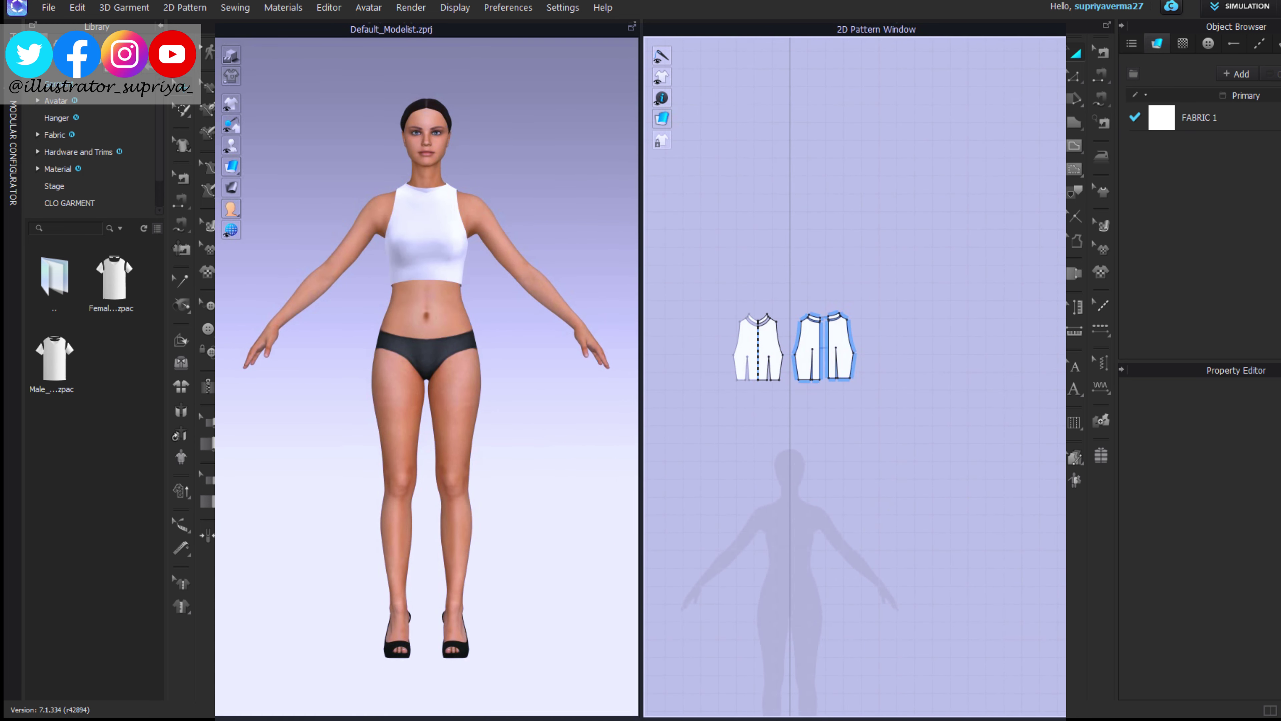
scroll(817, 550, "up", 5)
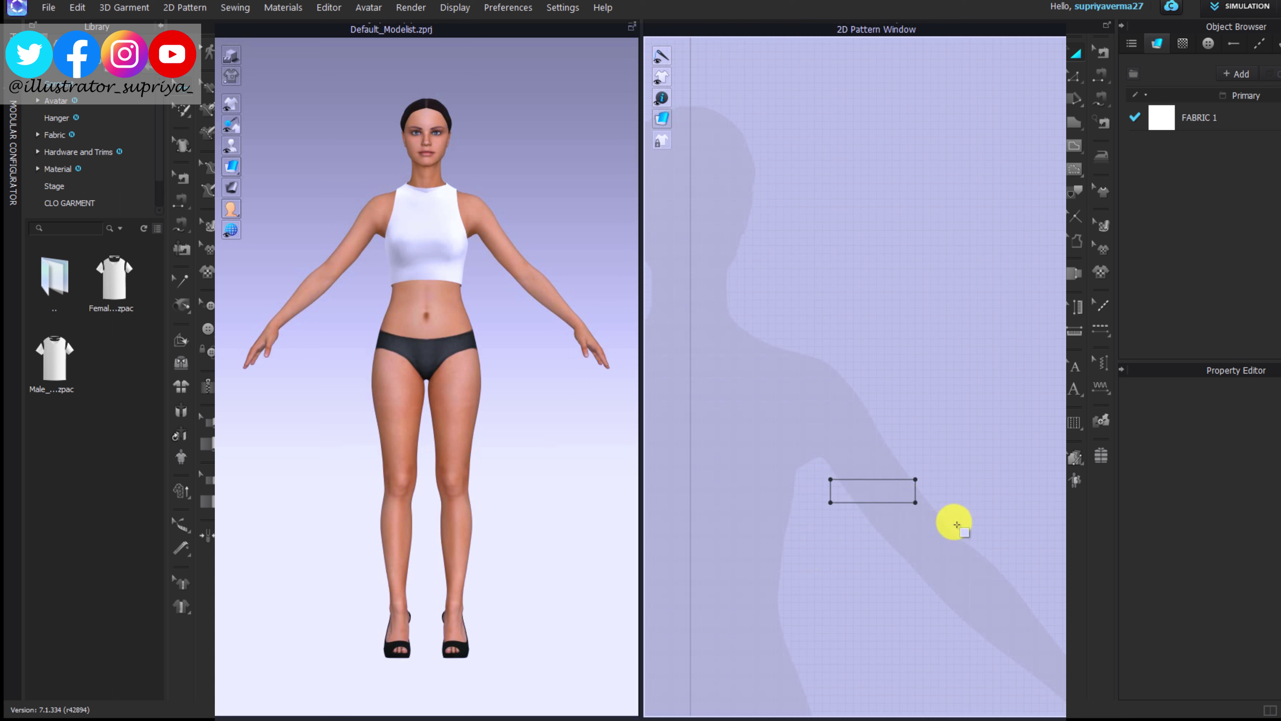
left_click(831, 502)
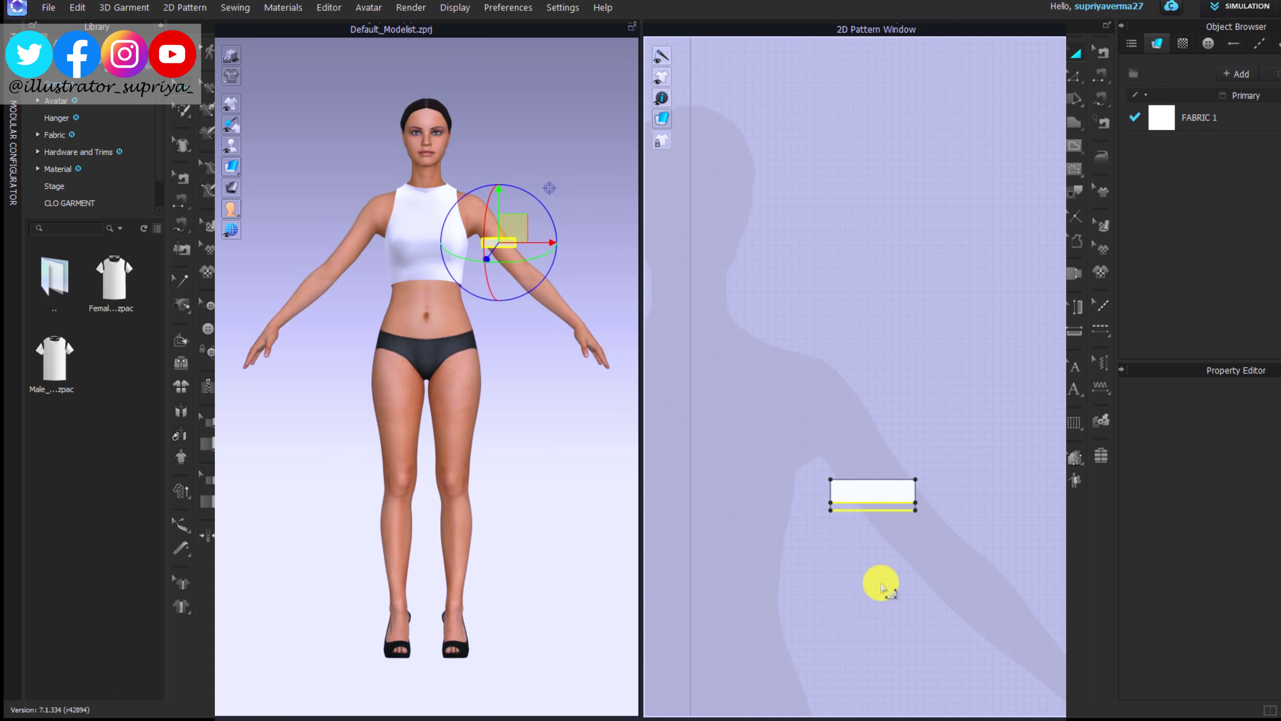
left_click_drag(881, 587, 881, 588)
left_click_drag(915, 502, 1001, 502)
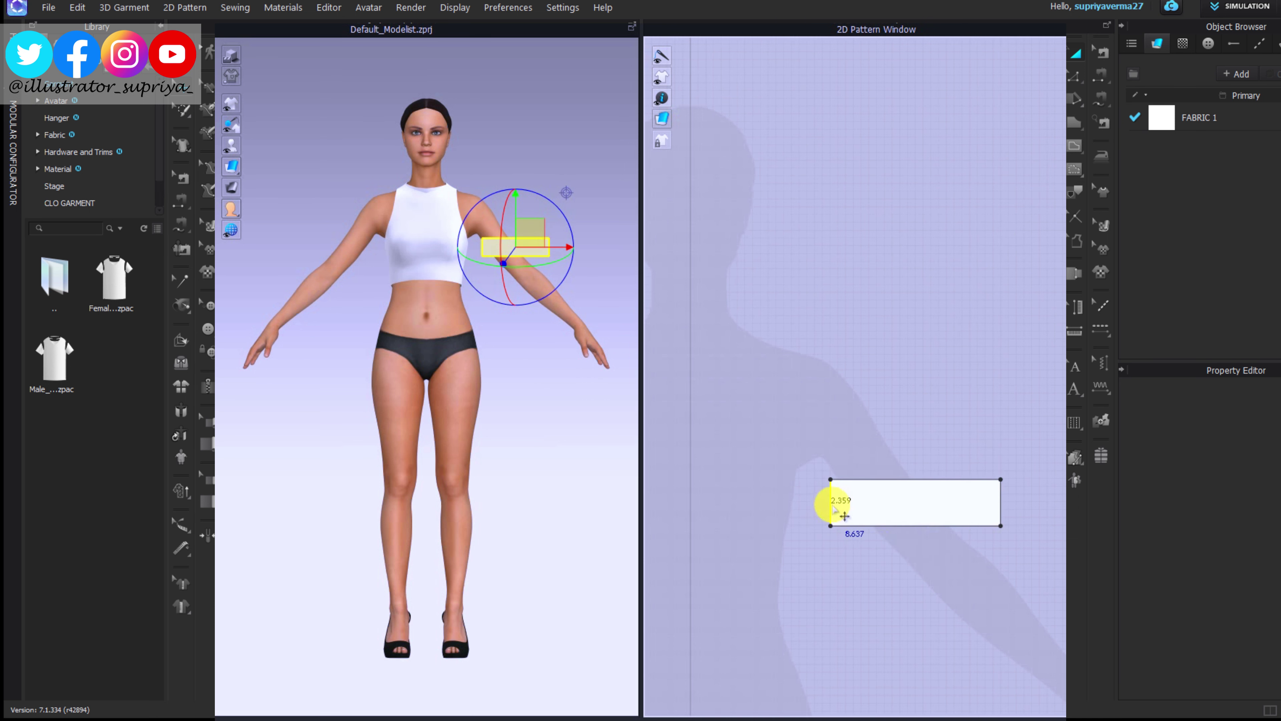
Step: Paste a mirrored copy of the band and place both on the upper-arm arrangement points
scroll(924, 449, "down", 5)
key("ctrl+r")
left_click(738, 456)
key("shift+f")
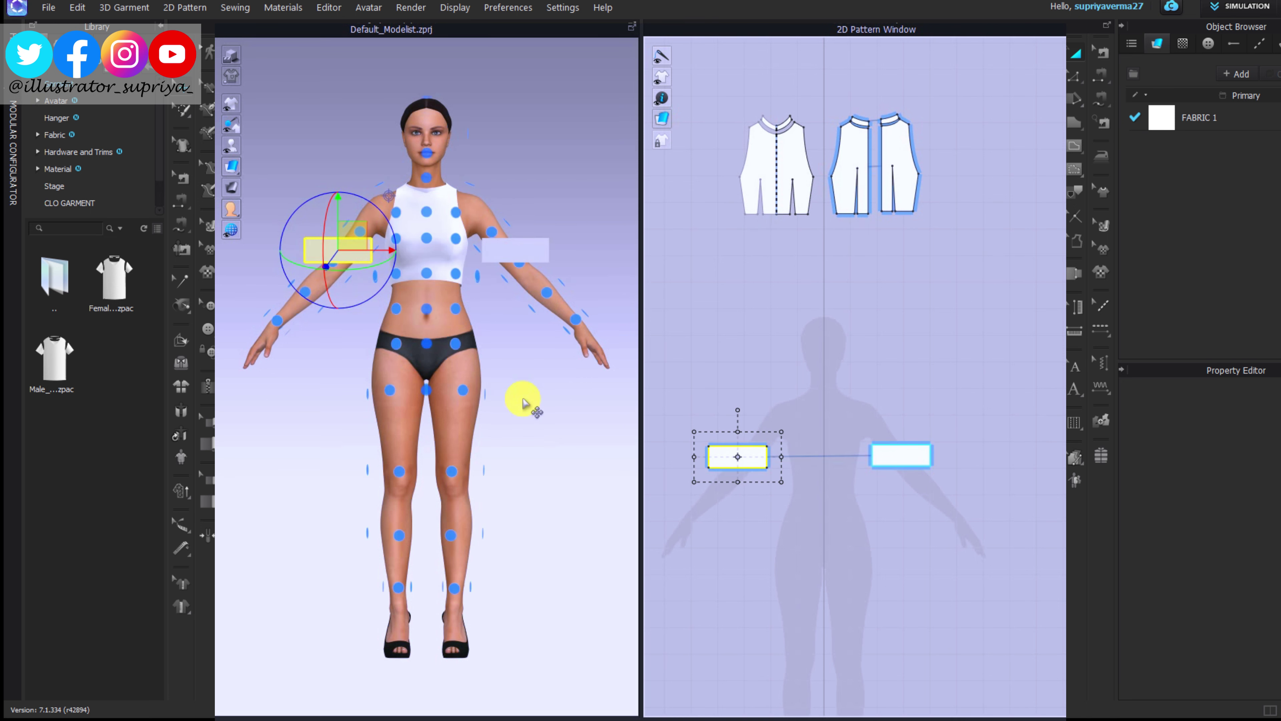
key("6")
key("2")
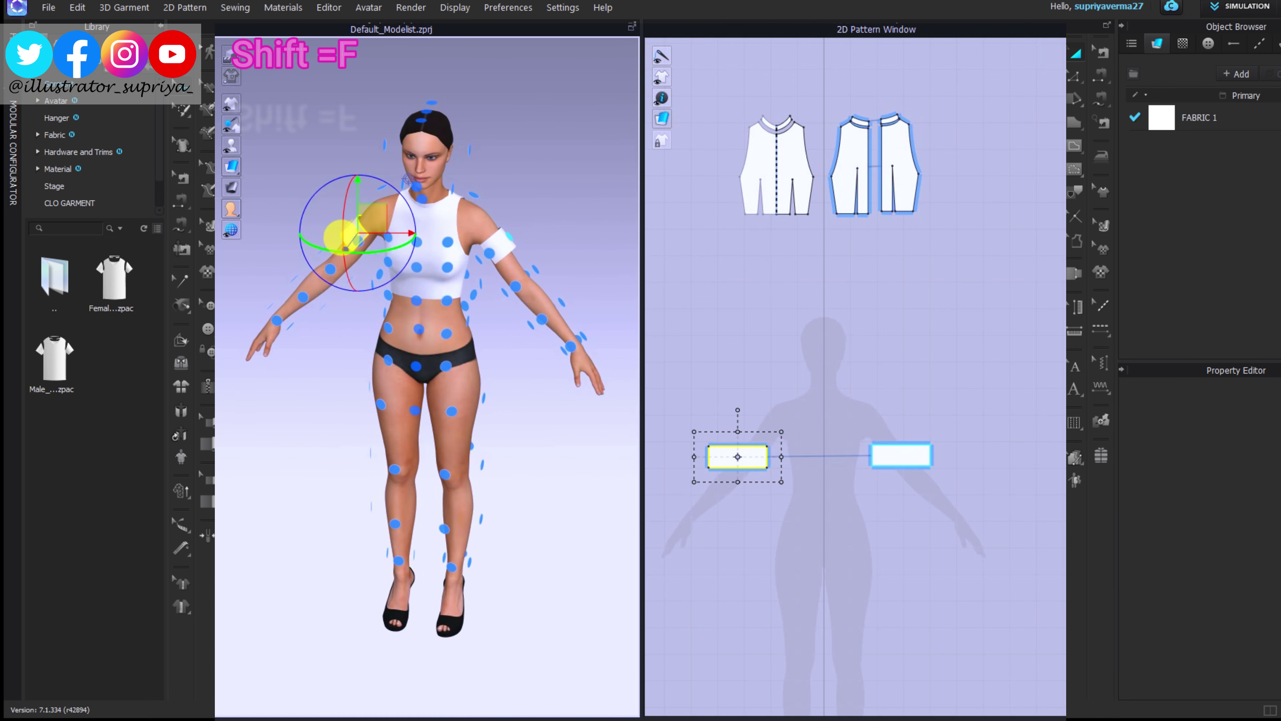
scroll(923, 485, "up", 4)
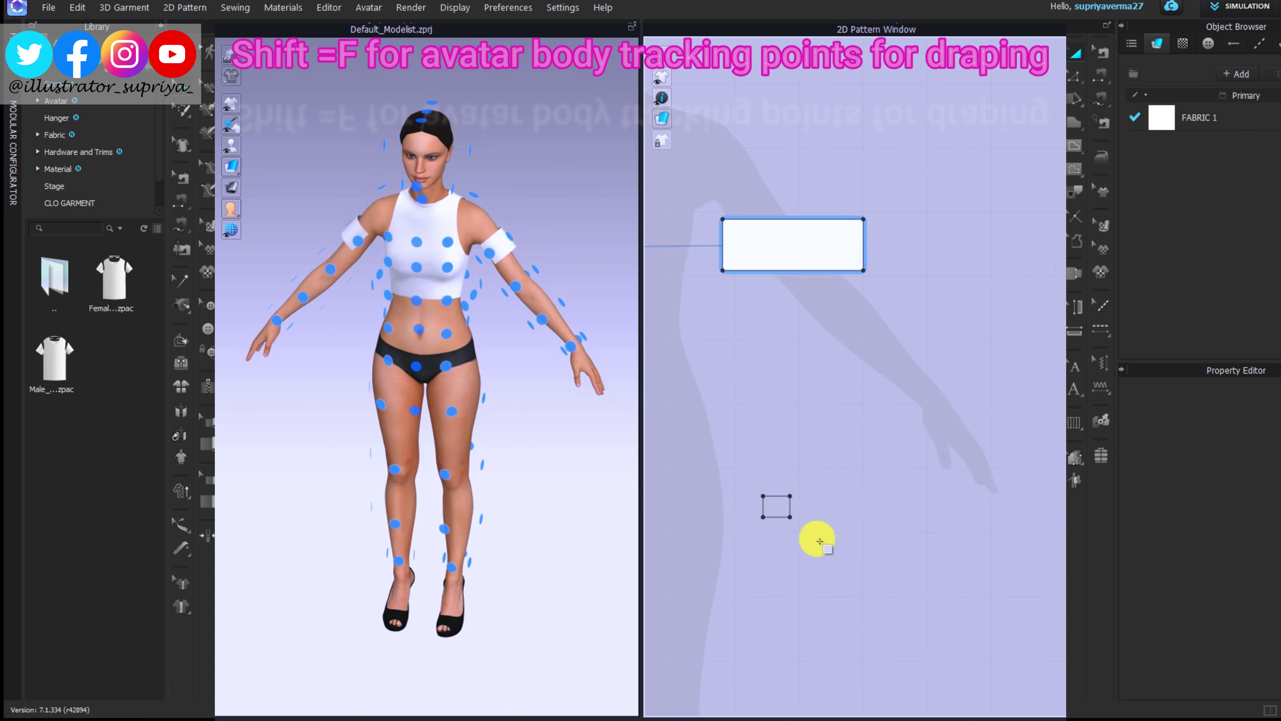
Step: Create a small square cuff with a mirrored copy and wrap them around the wrists
left_click(882, 608)
scroll(791, 525, "down", 3)
mouse_move(786, 538)
left_mouse_down()
mouse_move(922, 580)
mouse_move(668, 558)
left_mouse_up()
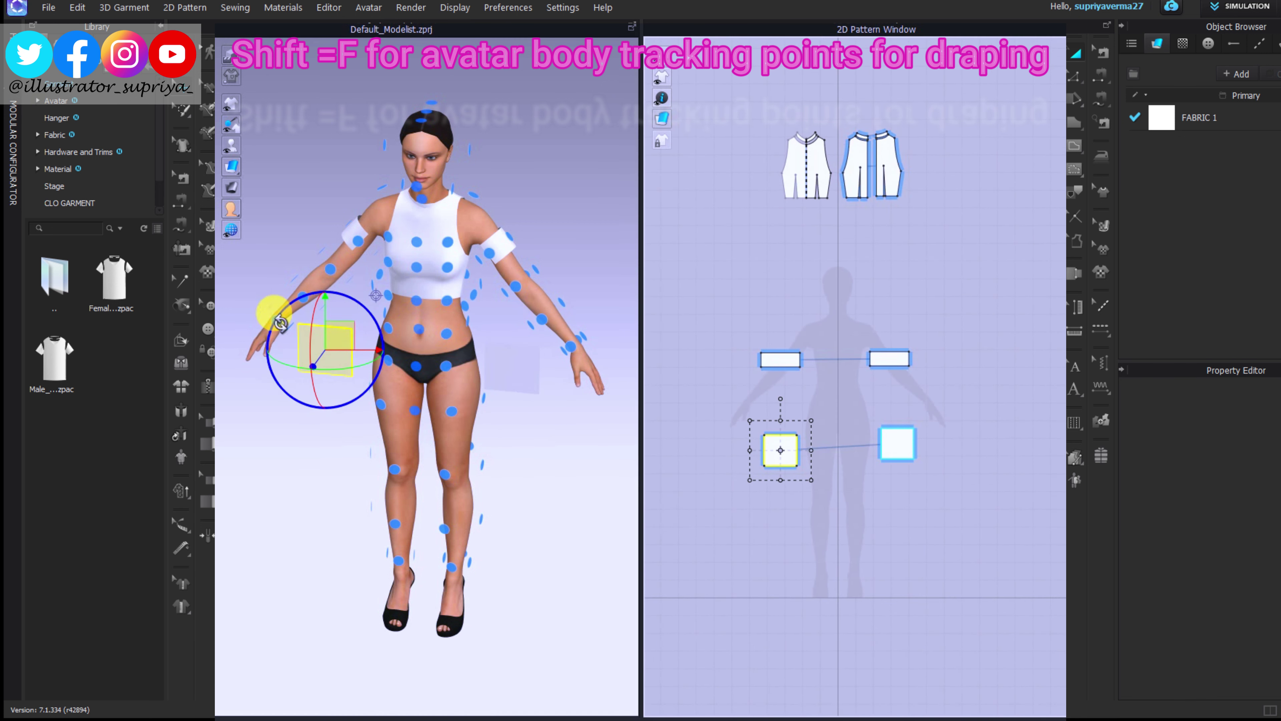
left_click(403, 423)
key("6")
mouse_move(507, 432)
right_mouse_down()
mouse_move(380, 414)
mouse_move(512, 352)
right_mouse_up()
Step: Move the wrist cuffs up the forearms and reset the view to the front
left_click(484, 376)
left_click_drag(484, 374, 478, 365)
mouse_move(502, 385)
right_mouse_down()
mouse_move(564, 323)
mouse_move(575, 329)
right_mouse_up()
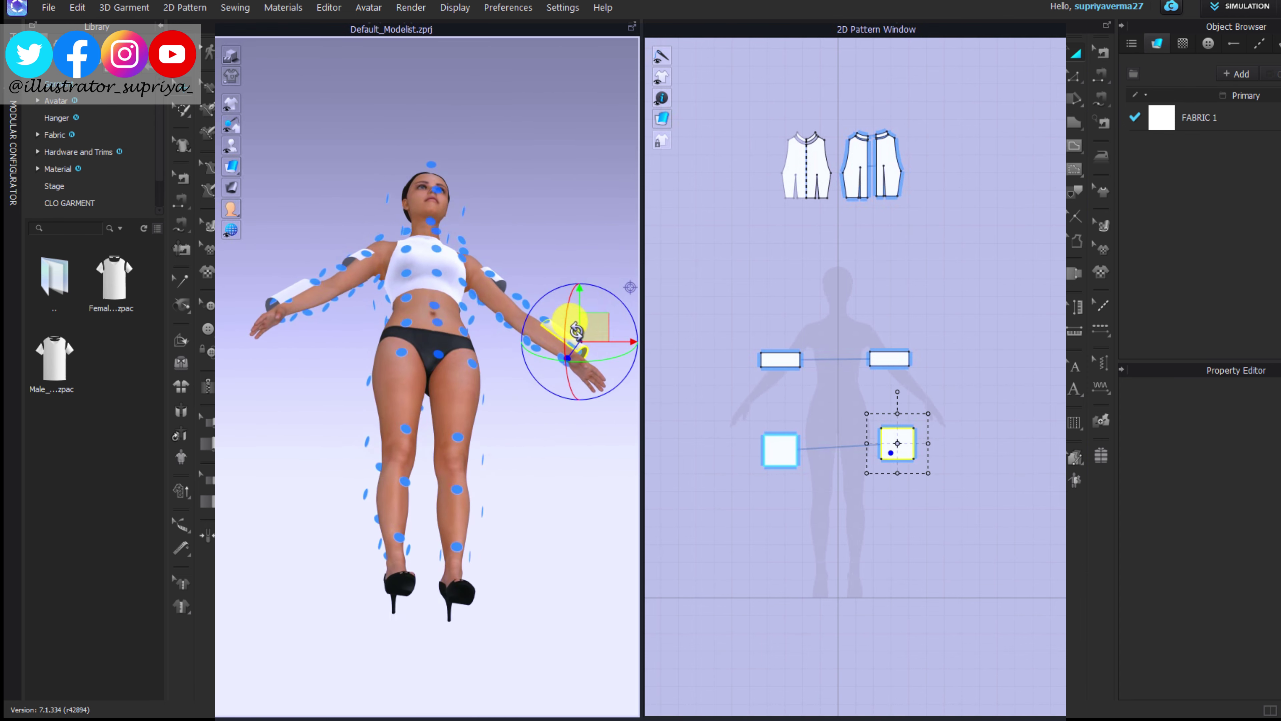
left_click(293, 300)
left_click(435, 366)
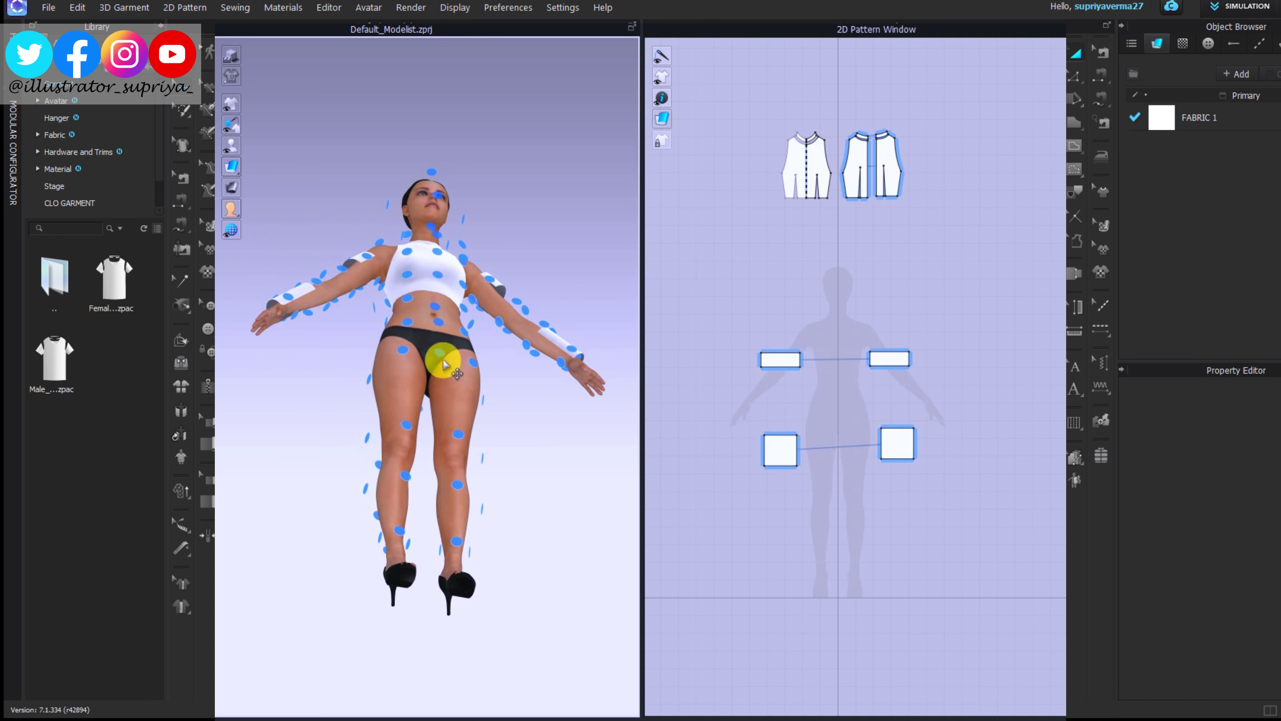
key("2")
left_click_drag(898, 445, 901, 492)
Step: Move the cuffs lower and draw a rectangle tapered into a trapezoid sleeve piece
left_click_drag(779, 450, 777, 497)
left_click(968, 431)
left_click_drag(933, 447, 933, 465)
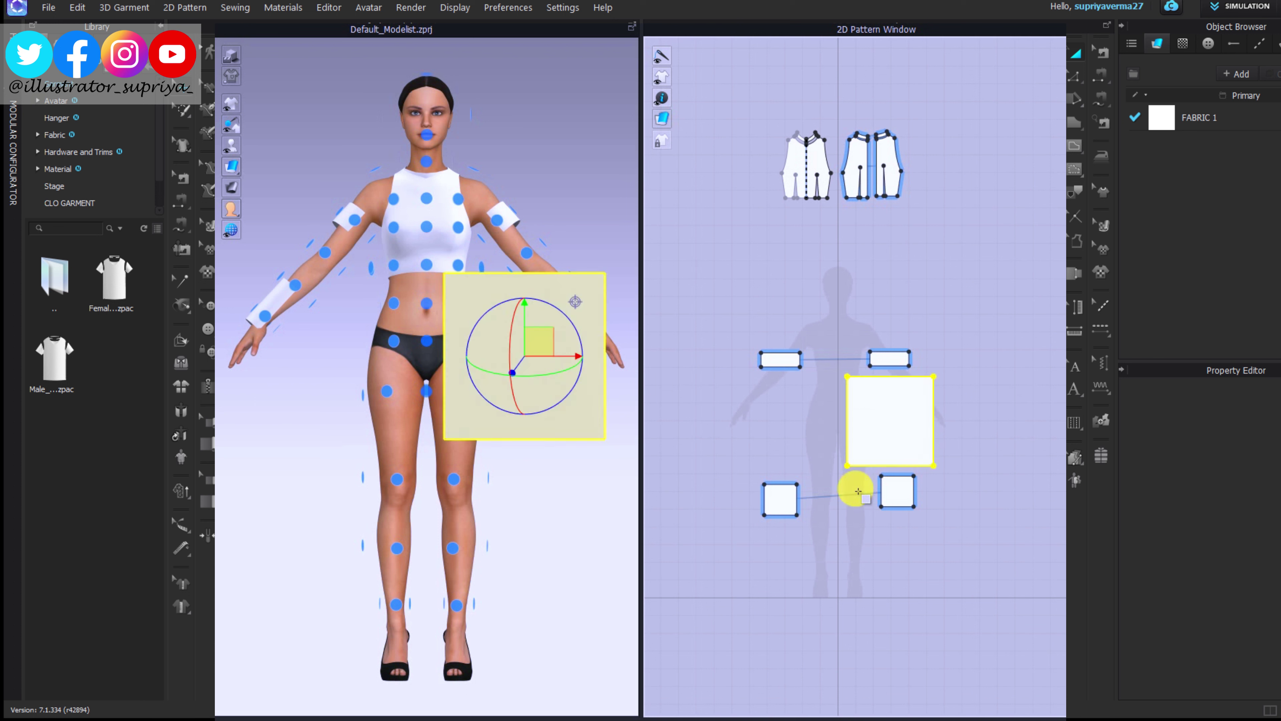
left_click_drag(848, 376, 850, 376)
left_click_drag(900, 465, 901, 453)
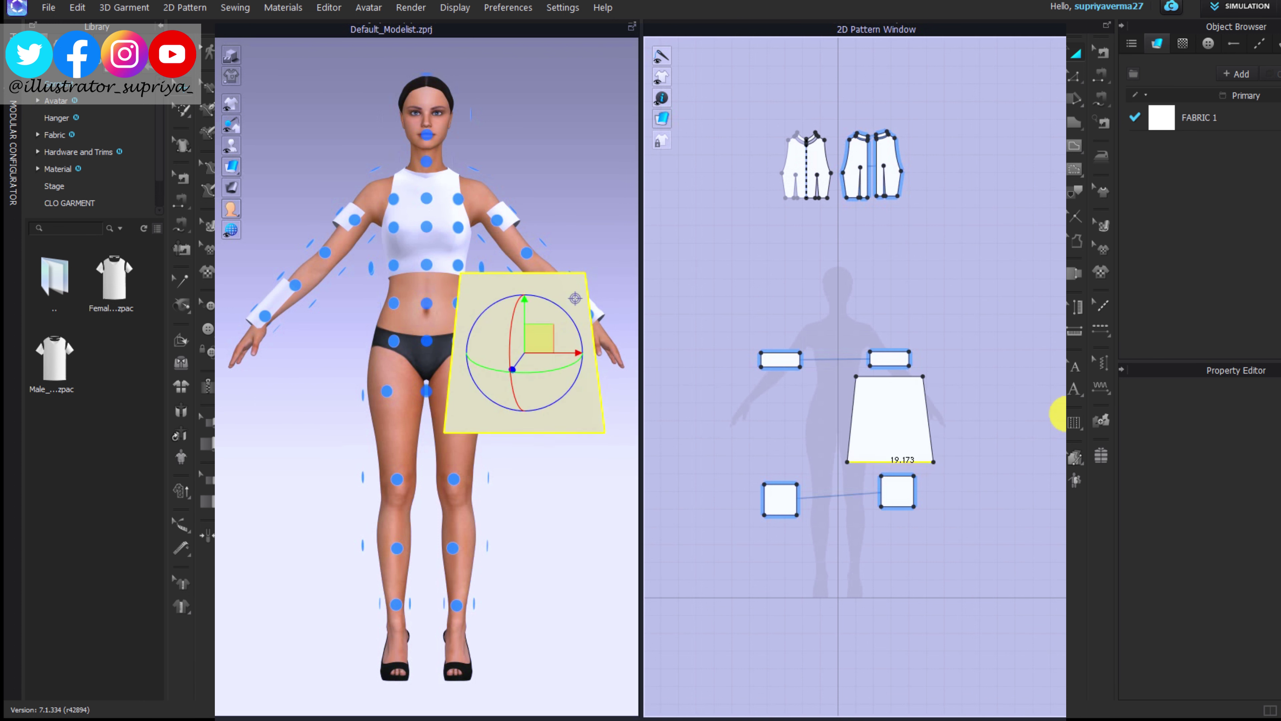
Step: Mirror-paste the trapezoid sleeve, wrap both on the arms, and lengthen their bottom edges
key("ctrl+c")
key("ctrl+r")
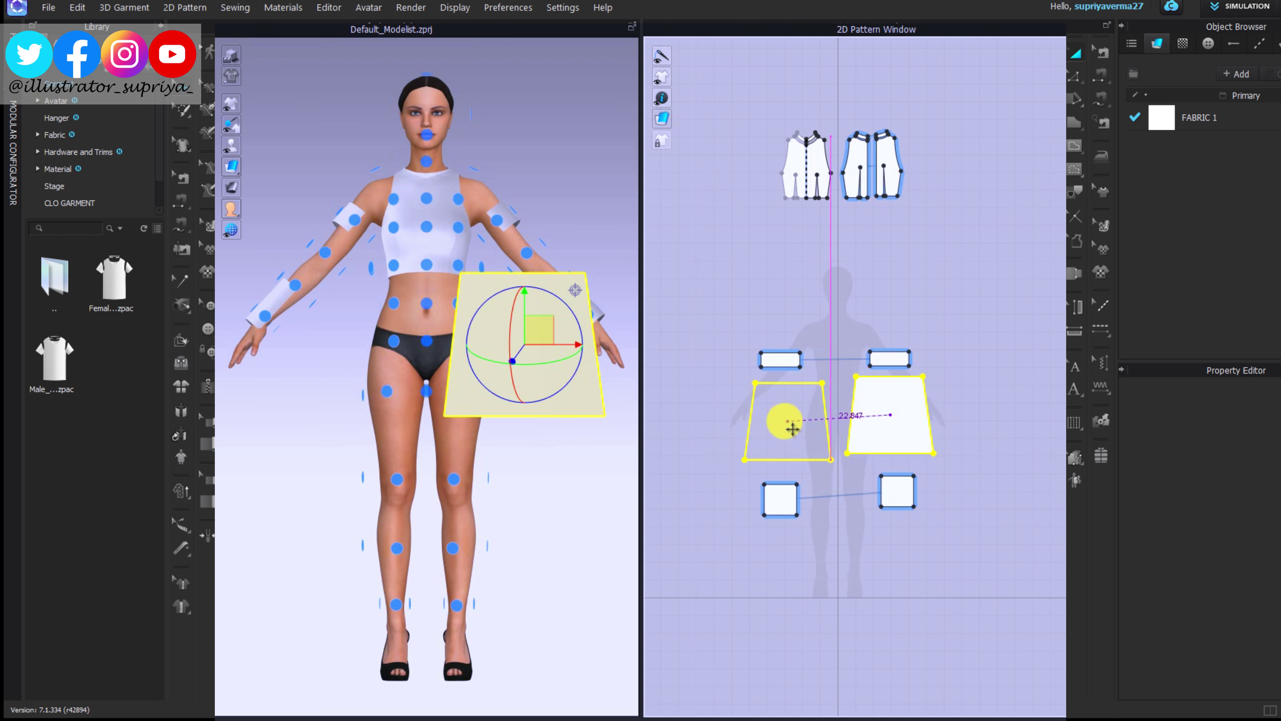
left_click(783, 419)
left_click(320, 252)
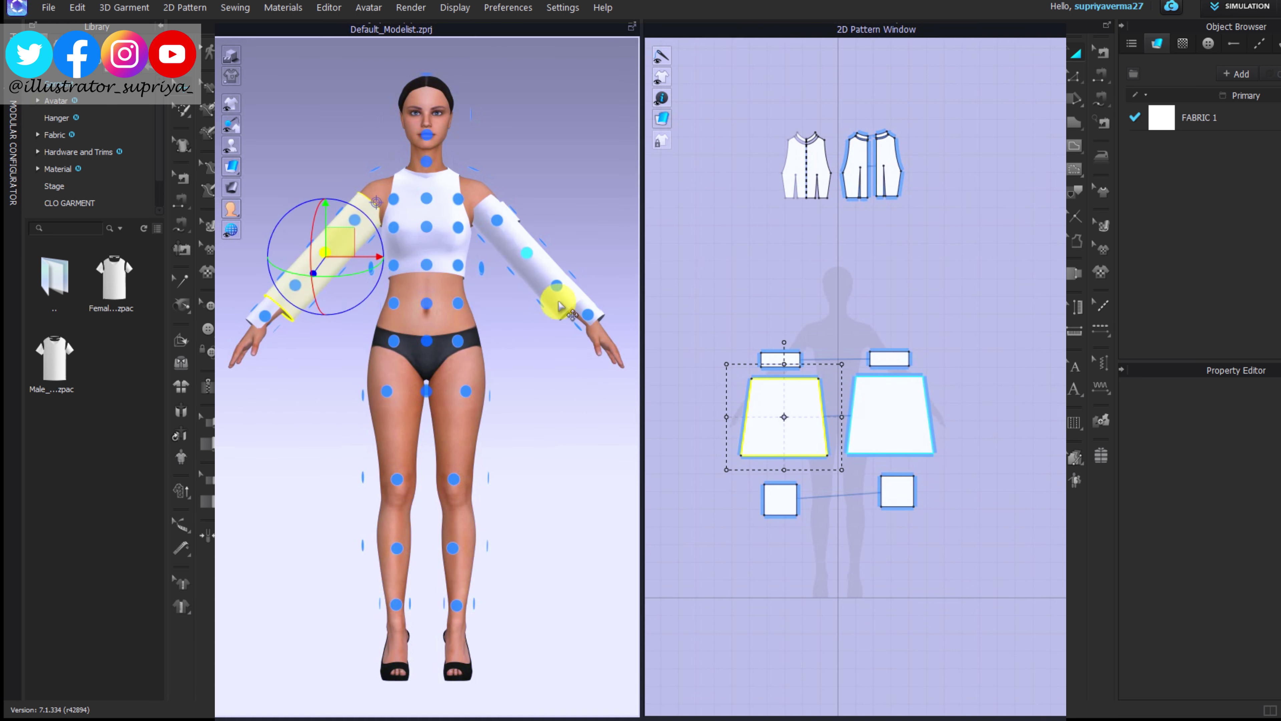
left_click(1059, 349)
key("Down")
key("Down")
key("Down")
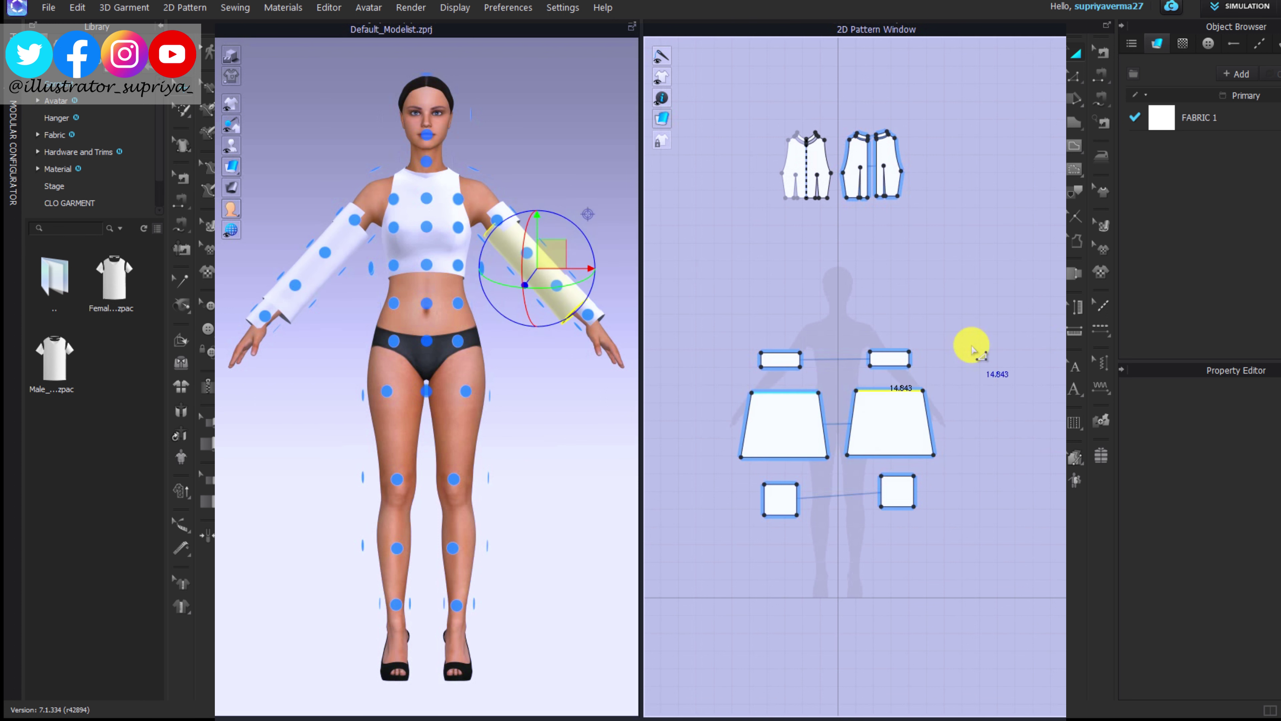
Step: Sew the sleeve bottoms to the cuff tops and the sleeve tops to the armbands
key("n")
left_click(784, 457)
left_click(780, 484)
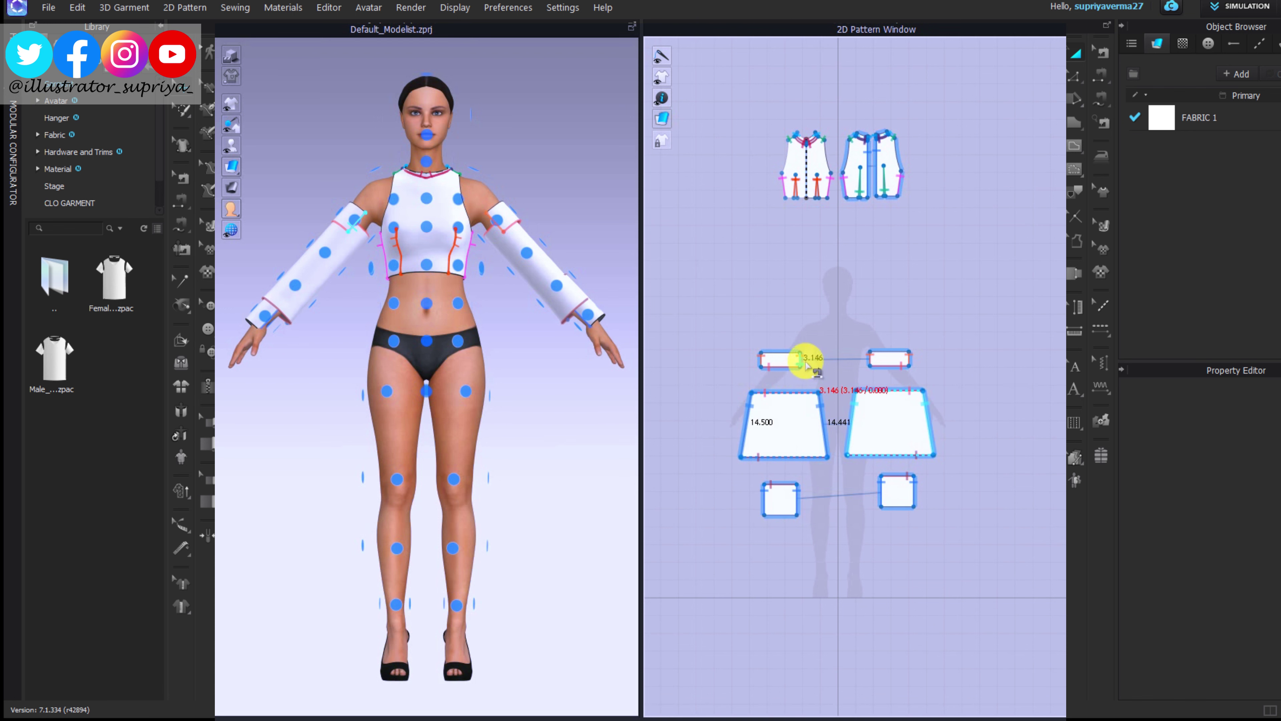
scroll(803, 328, "up", 2)
scroll(795, 266, "up", 3)
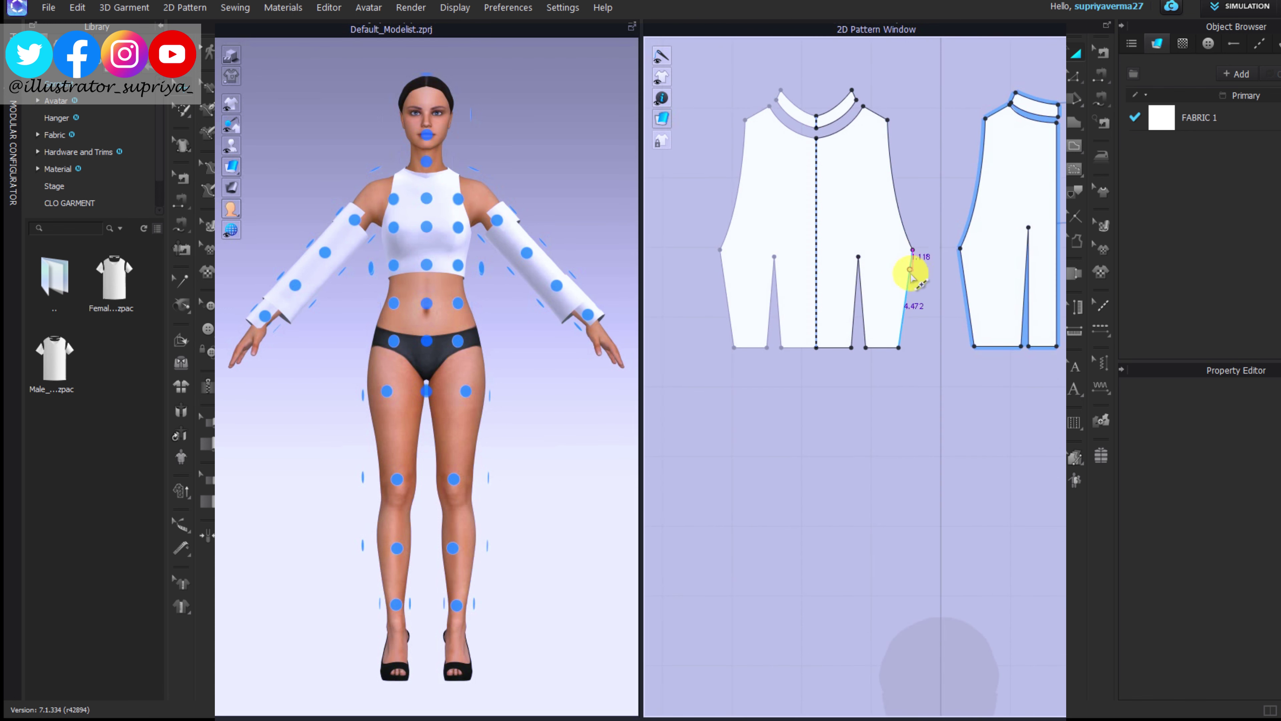
scroll(908, 288, "down", 5)
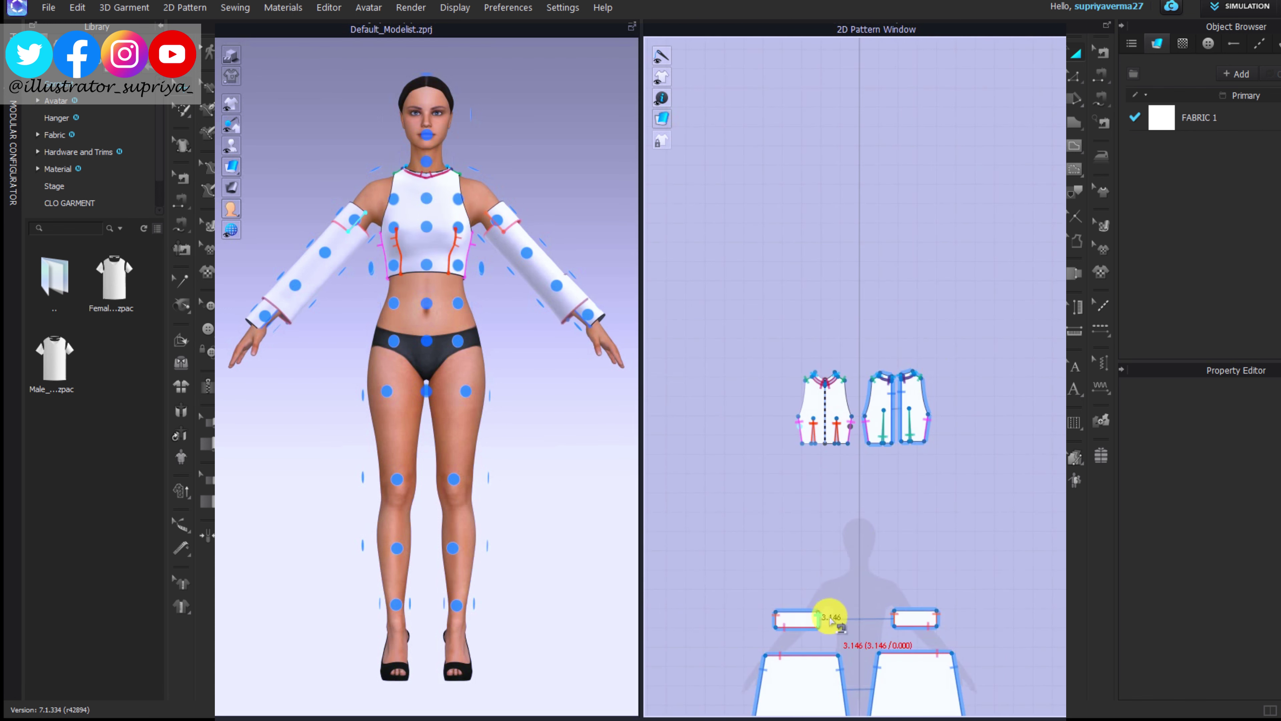
left_click(800, 425)
left_click(850, 437)
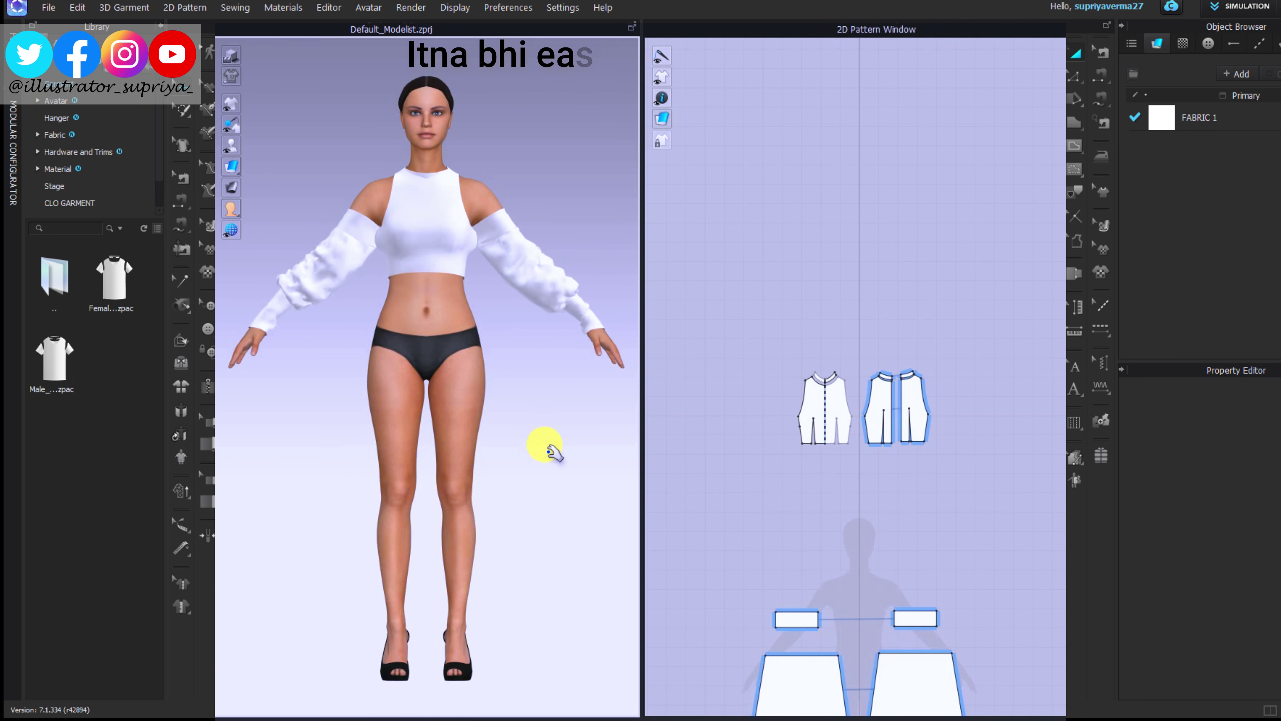
Step: Inspect the seam lines listed on the upper-arm band piece's edge
left_click(544, 214)
scroll(858, 565, "up", 2)
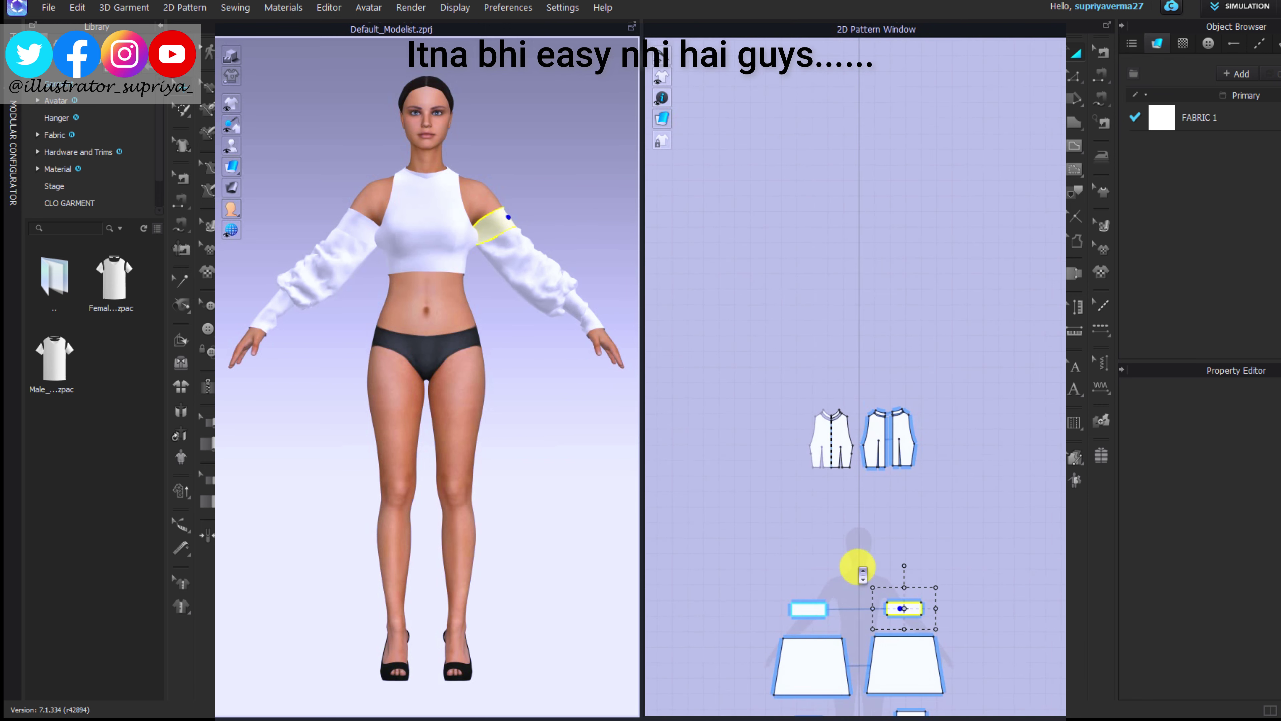
scroll(781, 600, "up", 2)
scroll(800, 505, "up", 1)
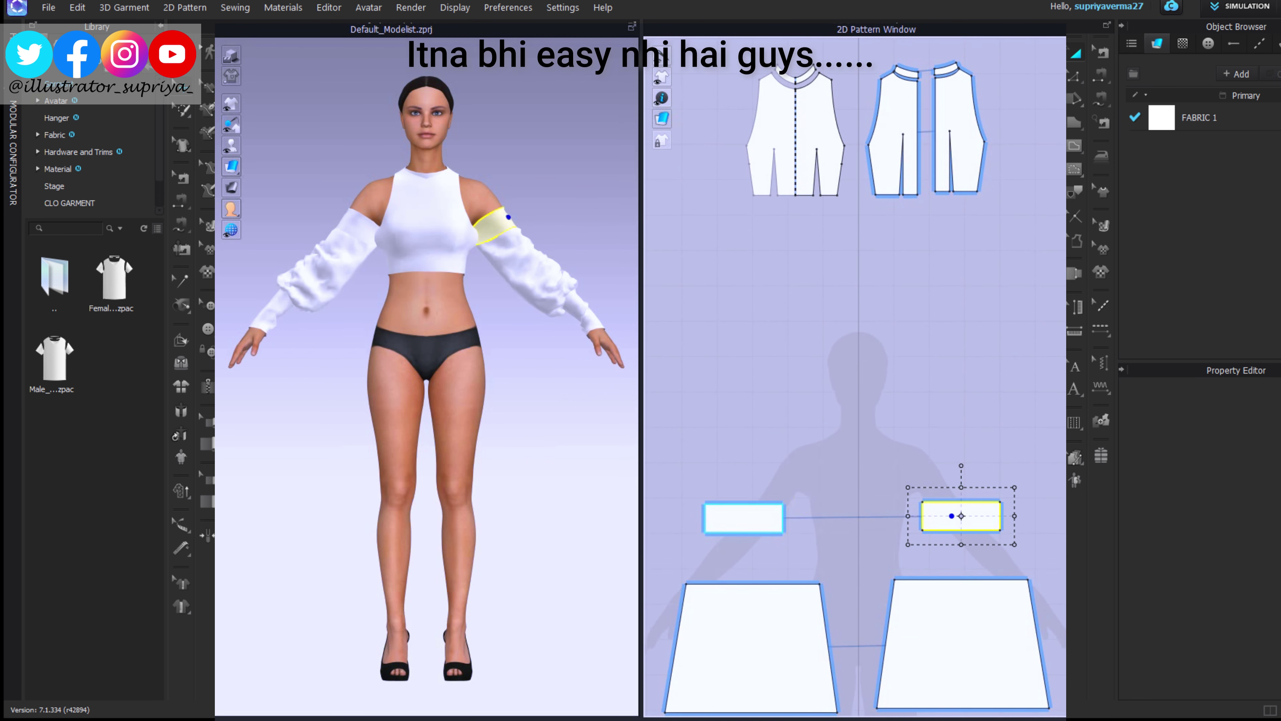
key("n")
left_click(786, 527)
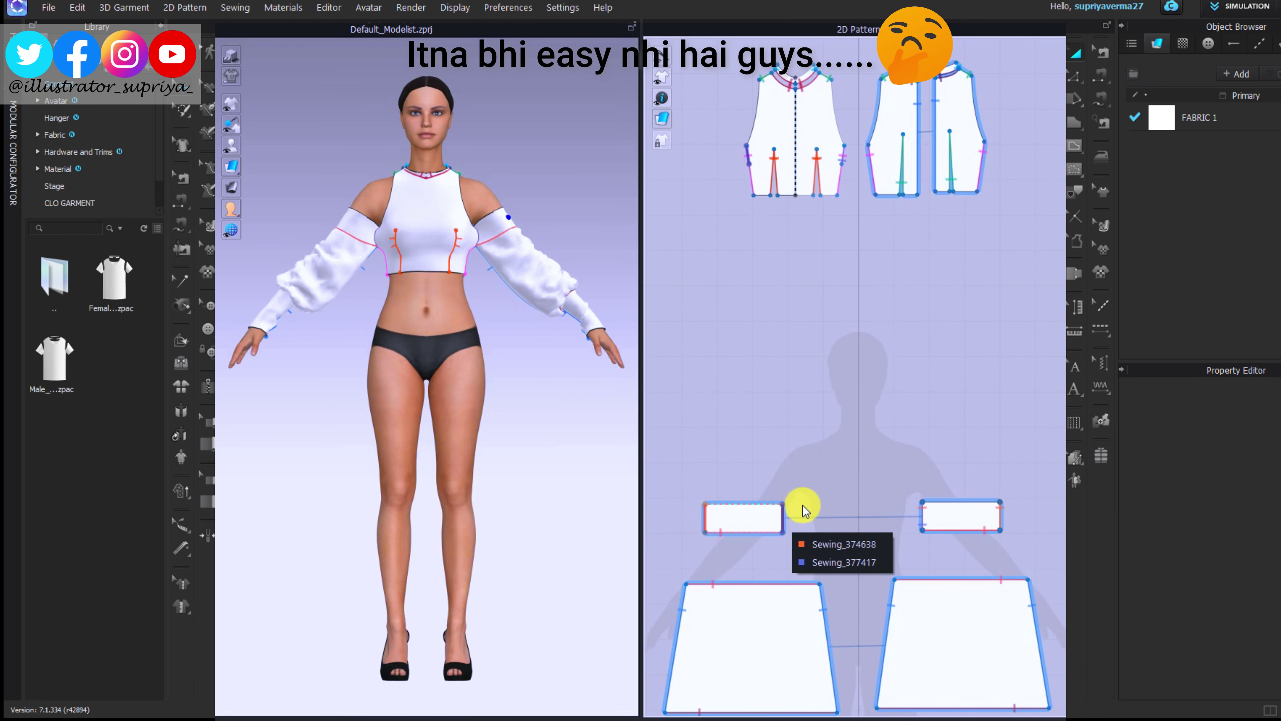
left_click(822, 542)
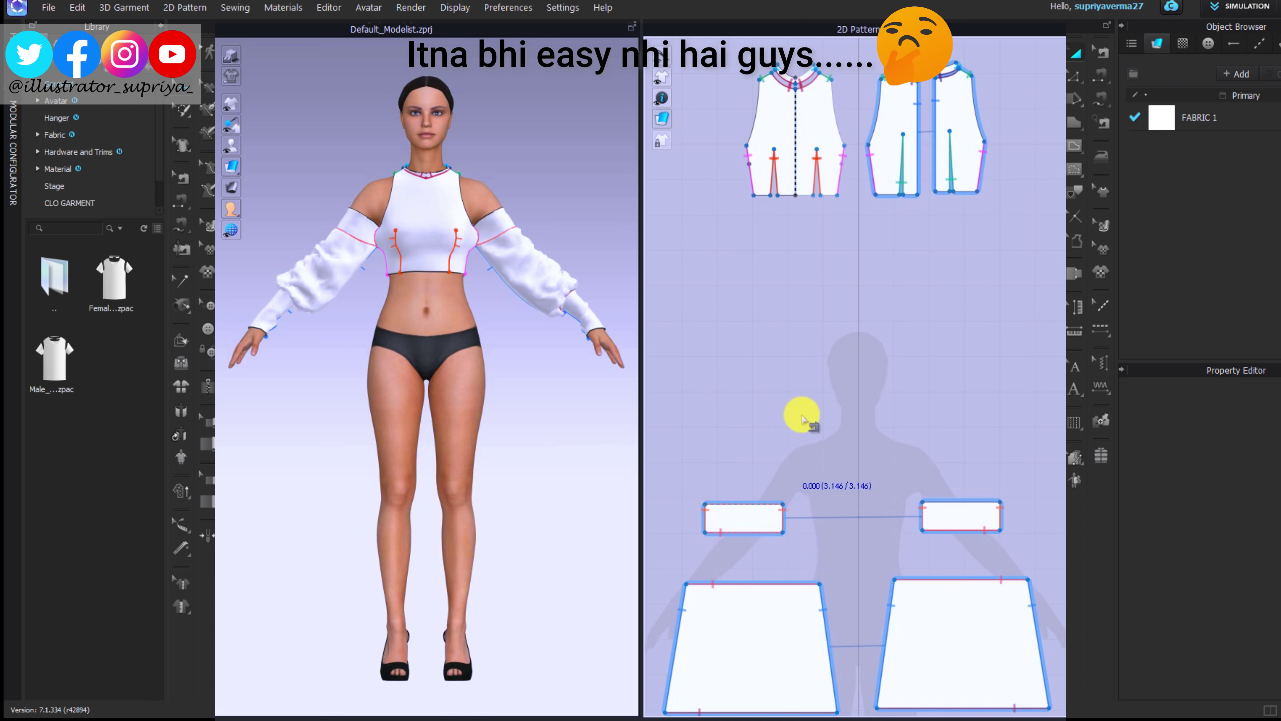
key("a")
Step: Pull both puff sleeves in simulation so they settle on the arms
left_click(354, 220)
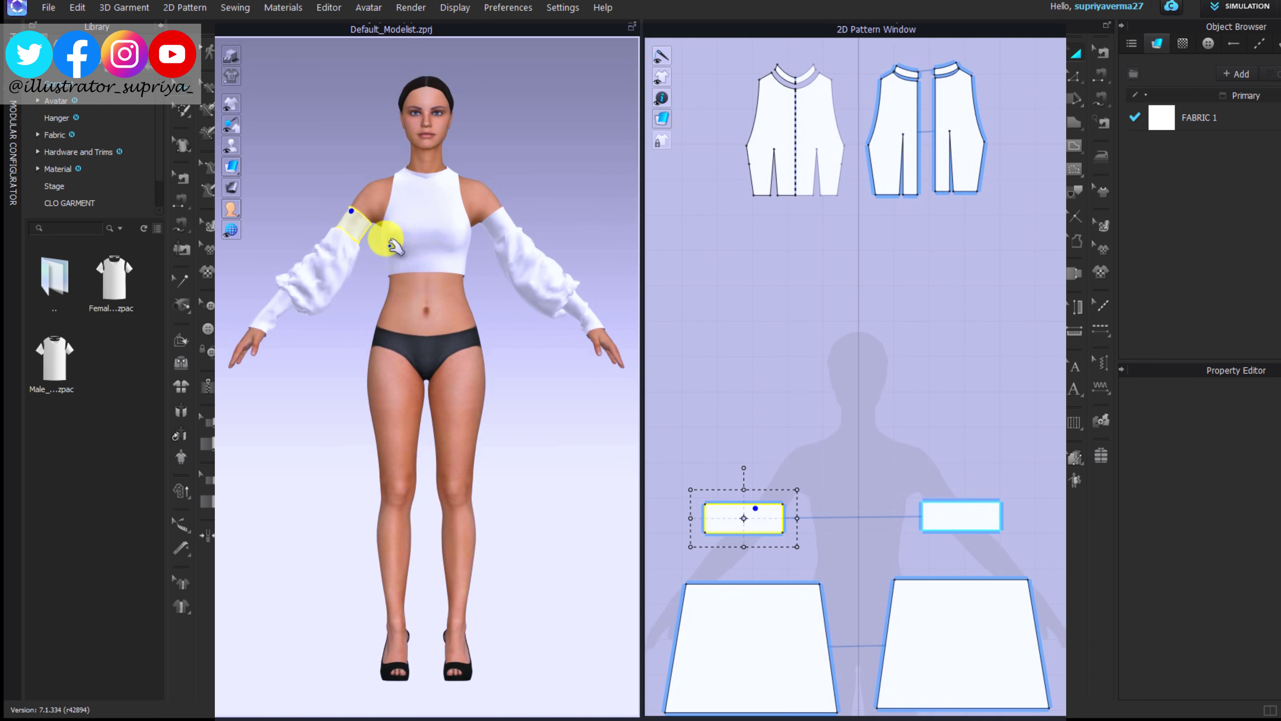
left_click_drag(298, 291, 286, 286)
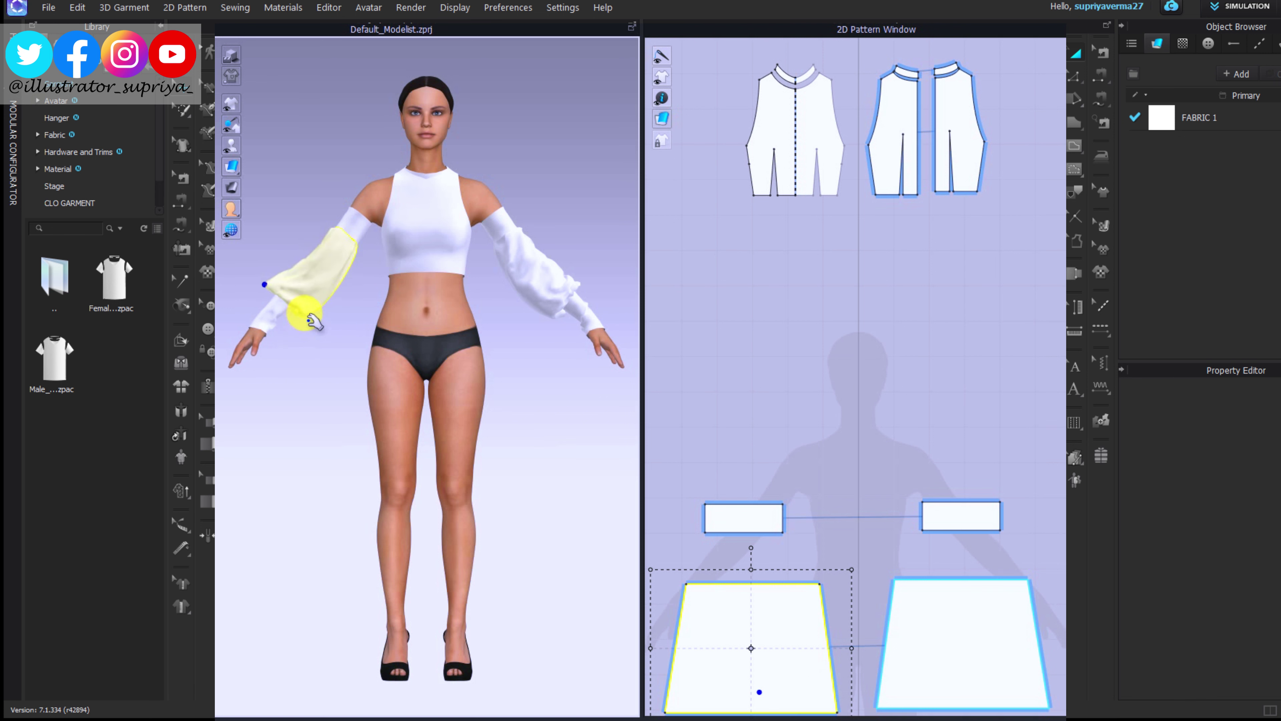
left_click_drag(623, 286, 562, 295)
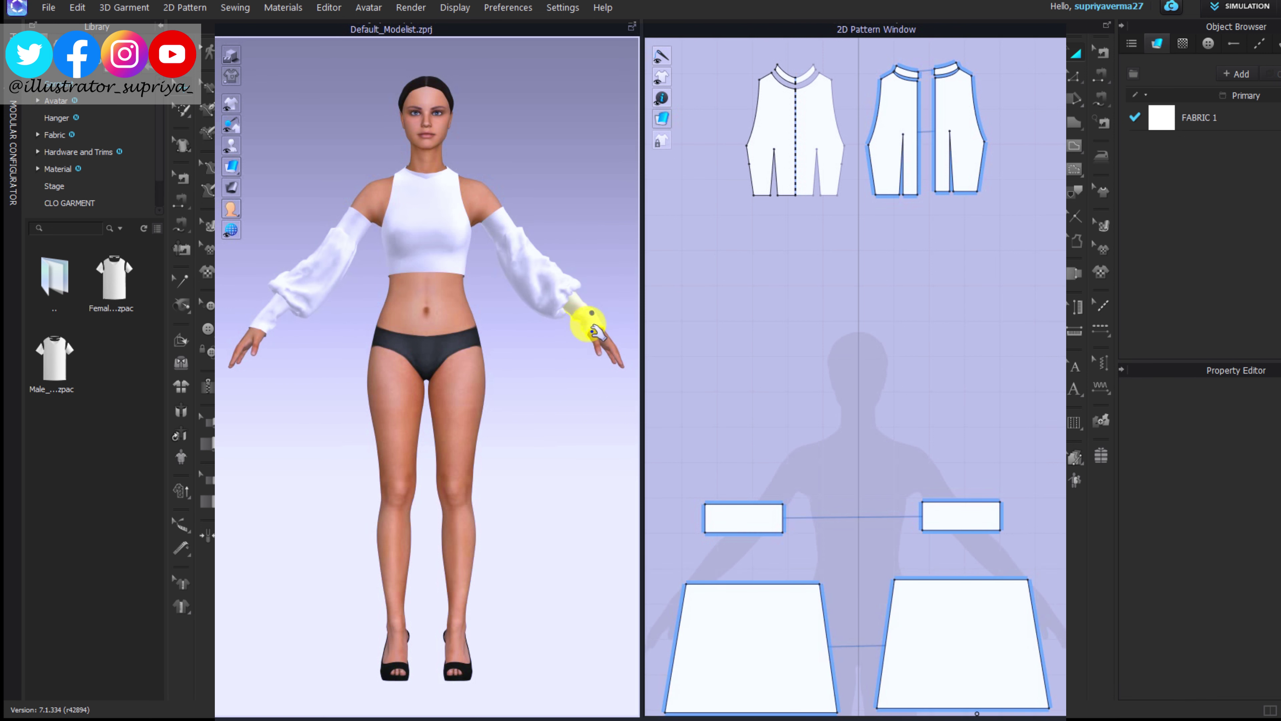
mouse_move(530, 247)
left_mouse_down()
mouse_move(600, 277)
mouse_move(567, 257)
mouse_move(580, 386)
left_mouse_up()
key("4")
key("2")
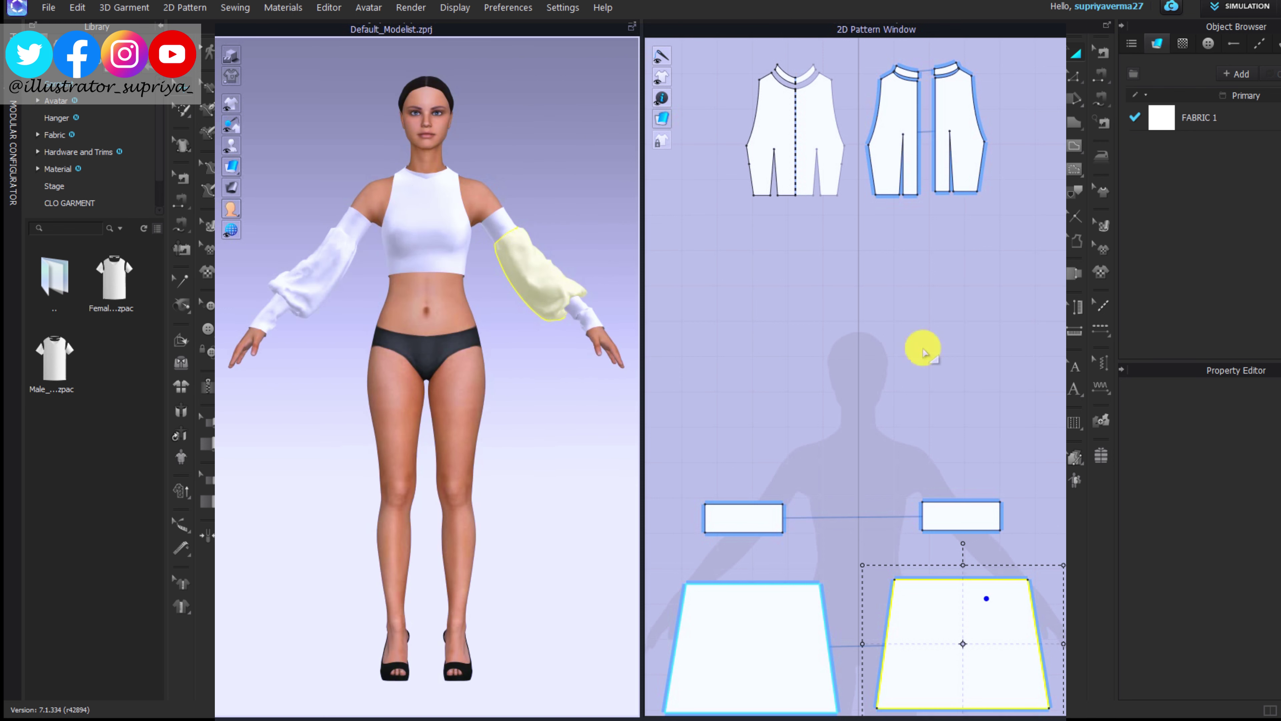
left_click(744, 517)
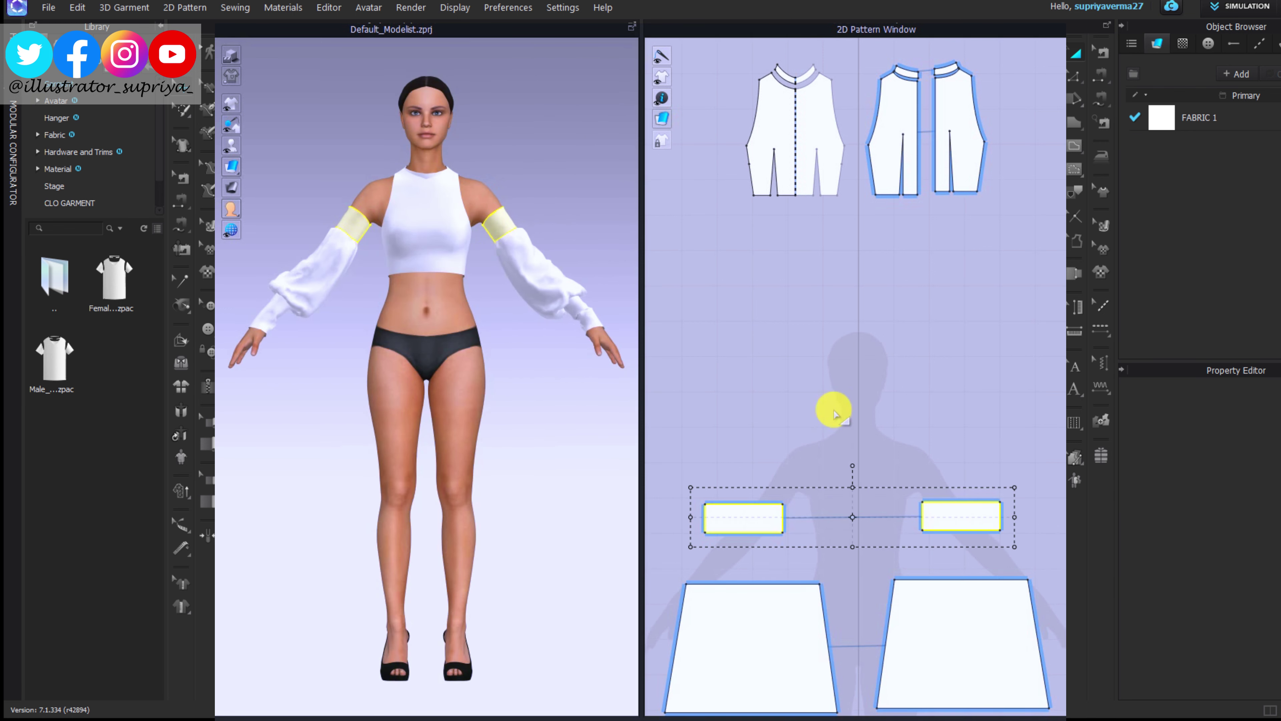
left_click(589, 378)
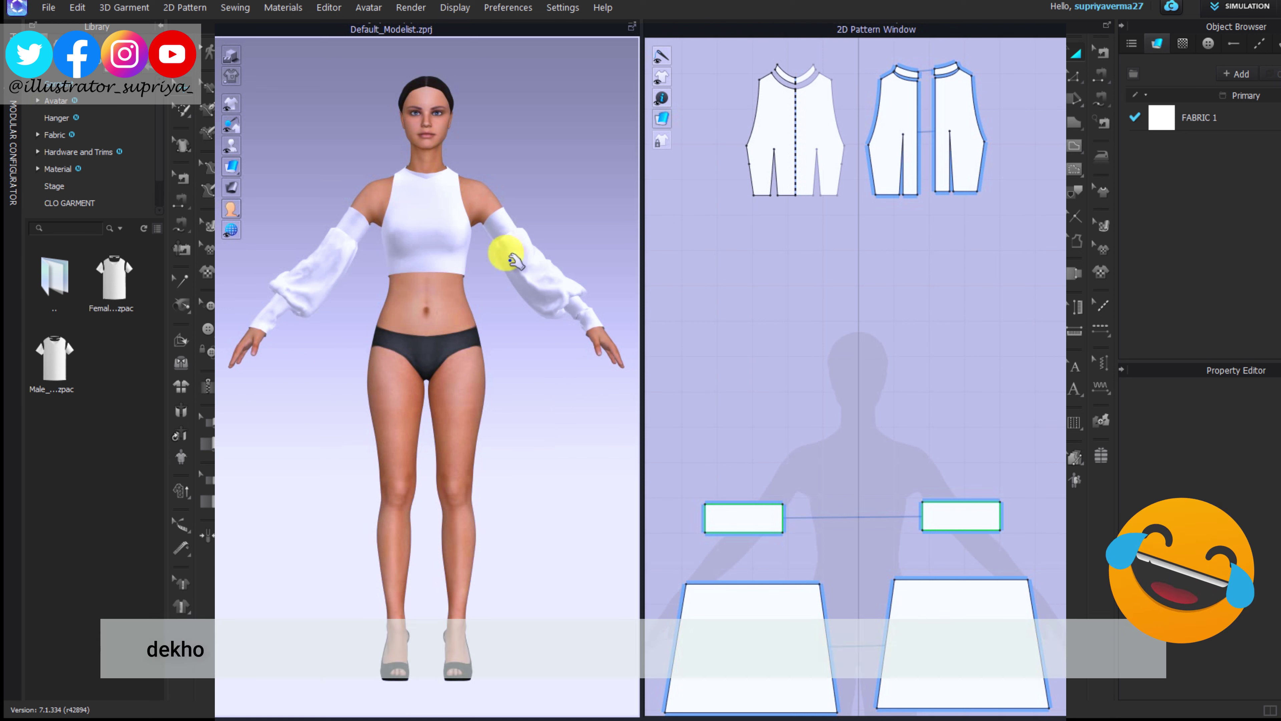
Step: Move all sleeve and cuff pieces above the bodice in the 2D Pattern Window
left_click(525, 234)
scroll(857, 403, "down", 5)
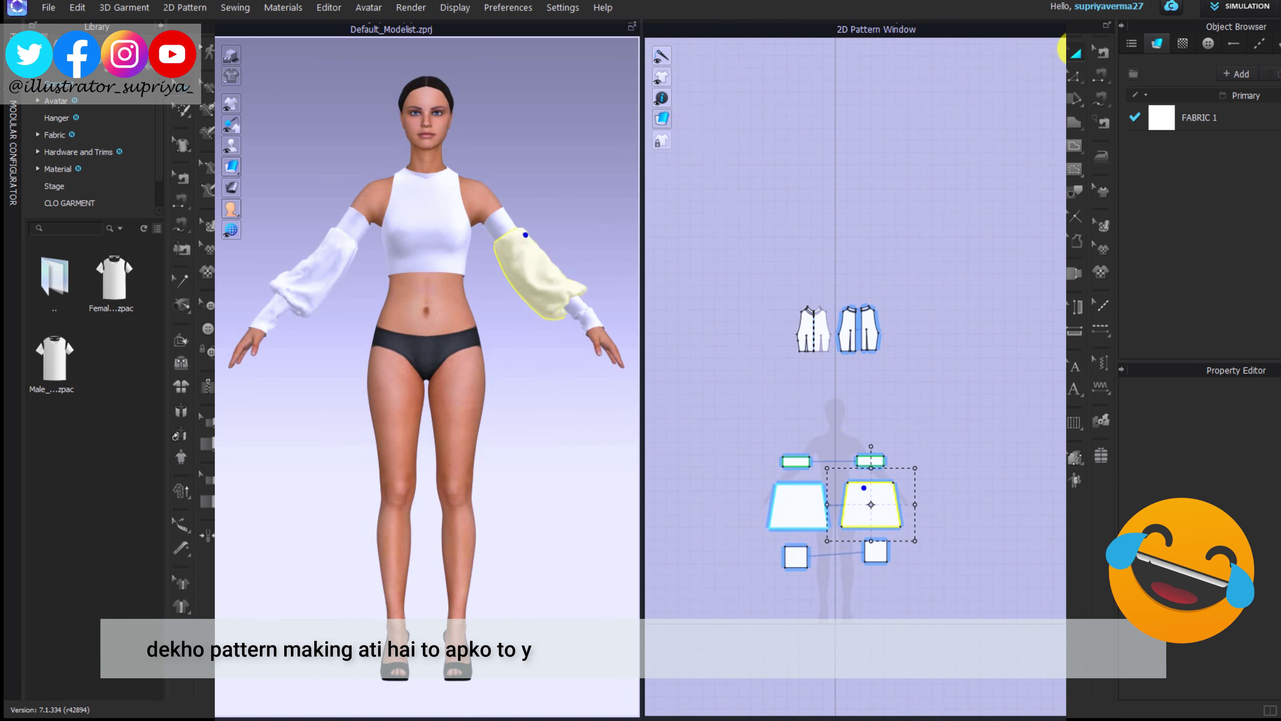
left_click(848, 499)
left_click_drag(852, 515, 844, 251)
left_click(898, 601)
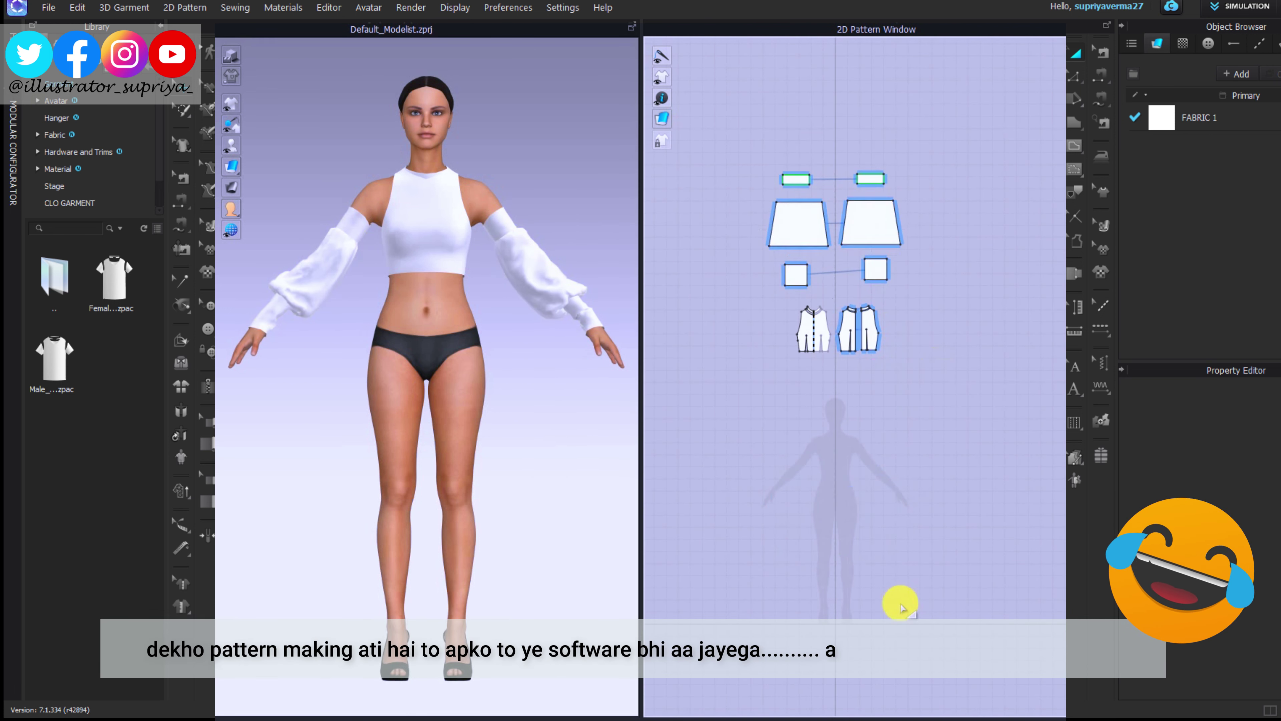
scroll(849, 515, "up", 5)
scroll(916, 328, "up", 2)
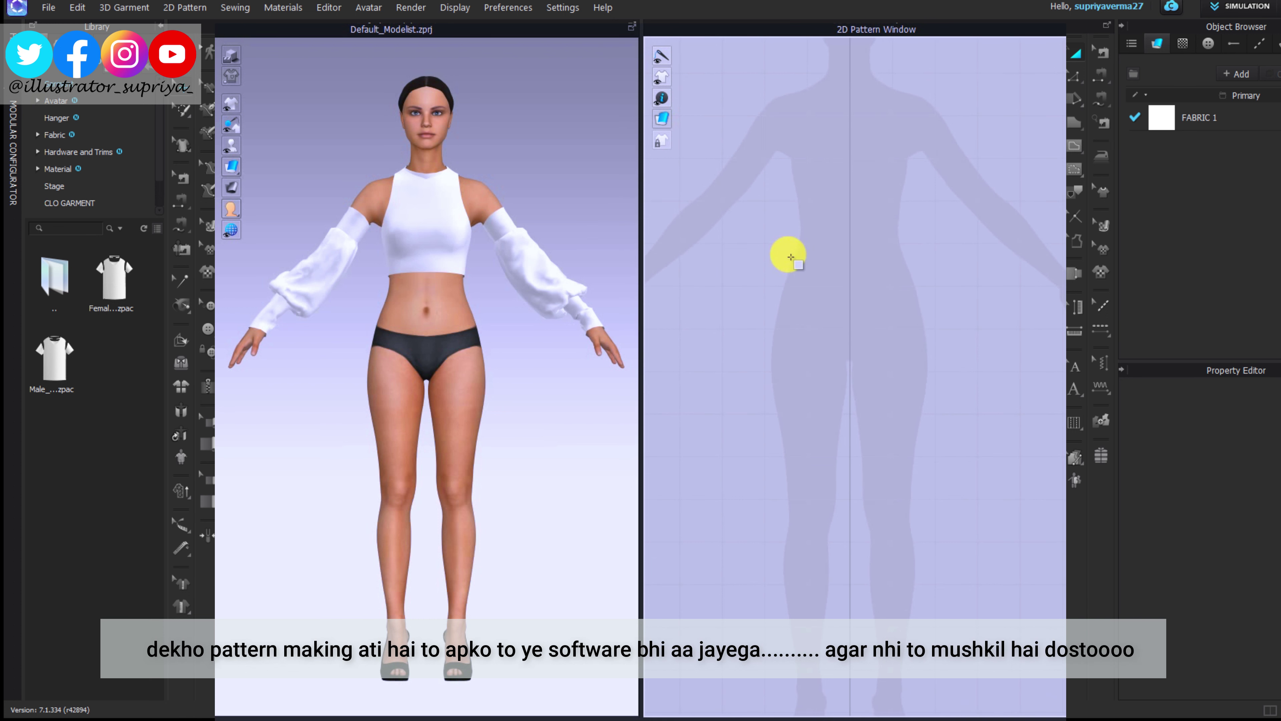
Step: Make a trapezoid waistband piece at the waist and shift it further left
left_click(914, 291)
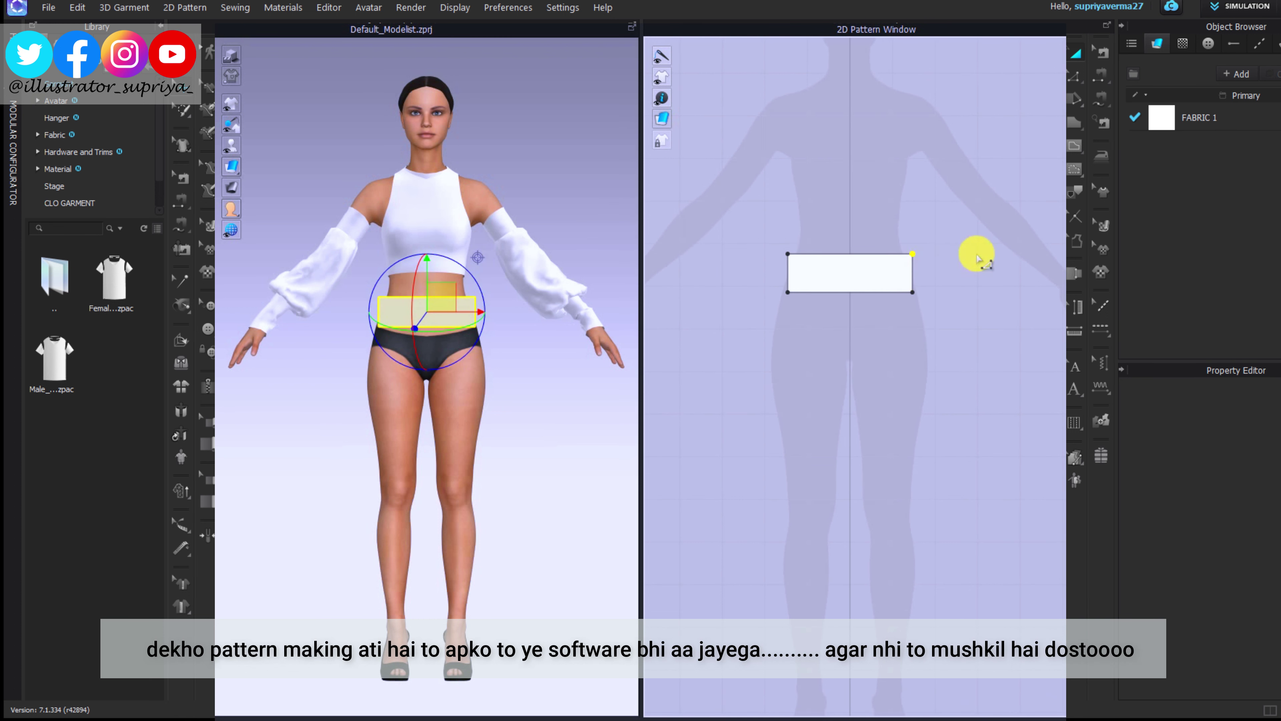
left_click_drag(787, 254, 783, 291)
left_click_drag(912, 292, 1065, 279)
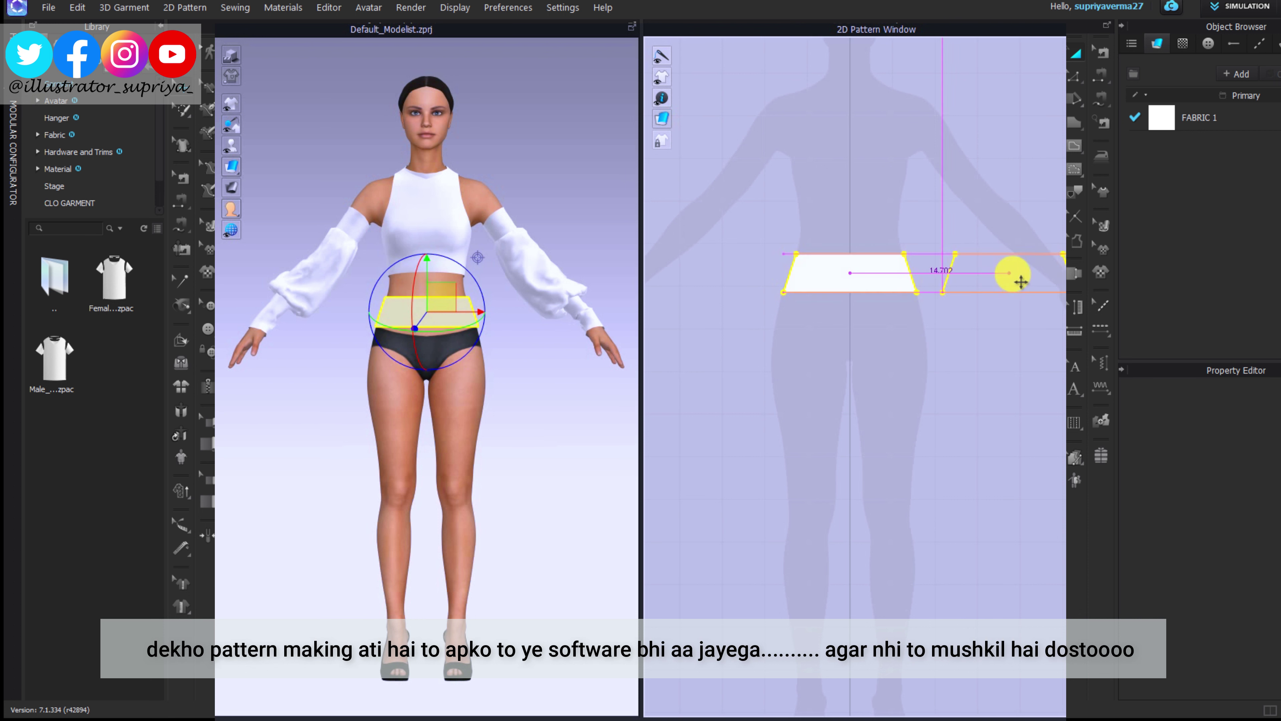
left_click_drag(743, 277, 729, 277)
left_click(947, 357)
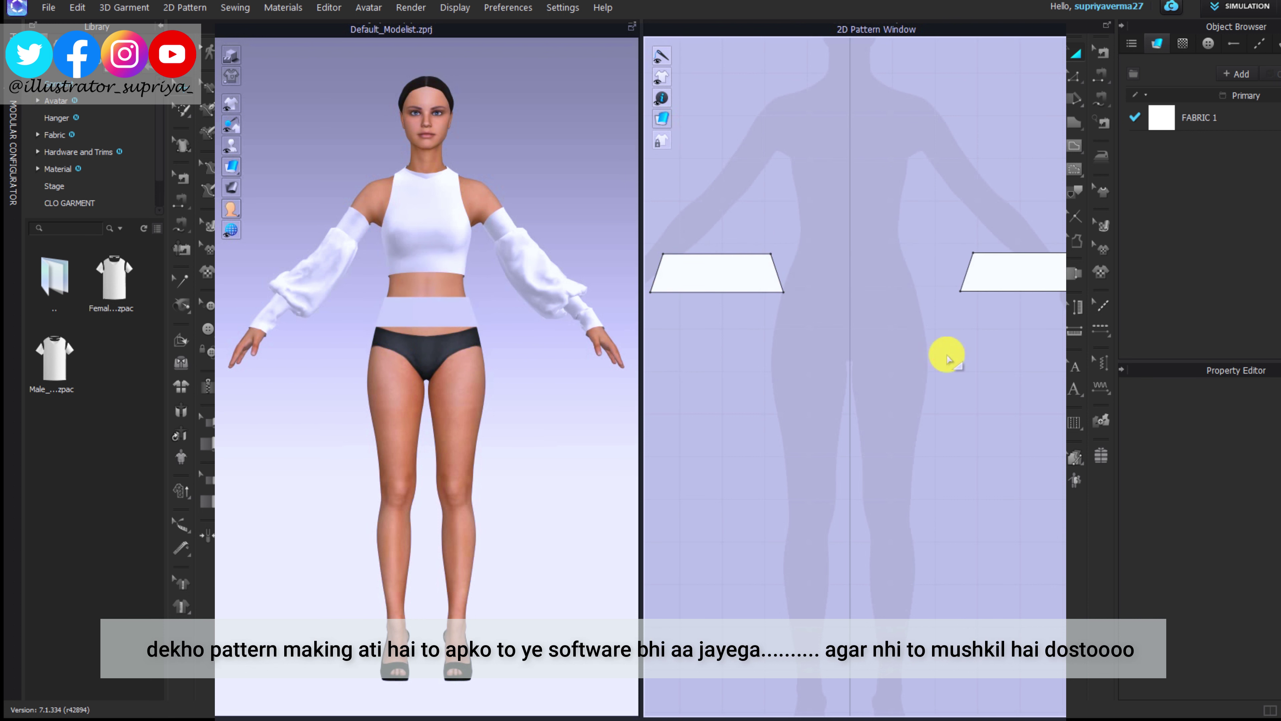
Step: Draw a skirt rectangle below the waistband and mark slash lines on it
scroll(674, 305, "down", 2)
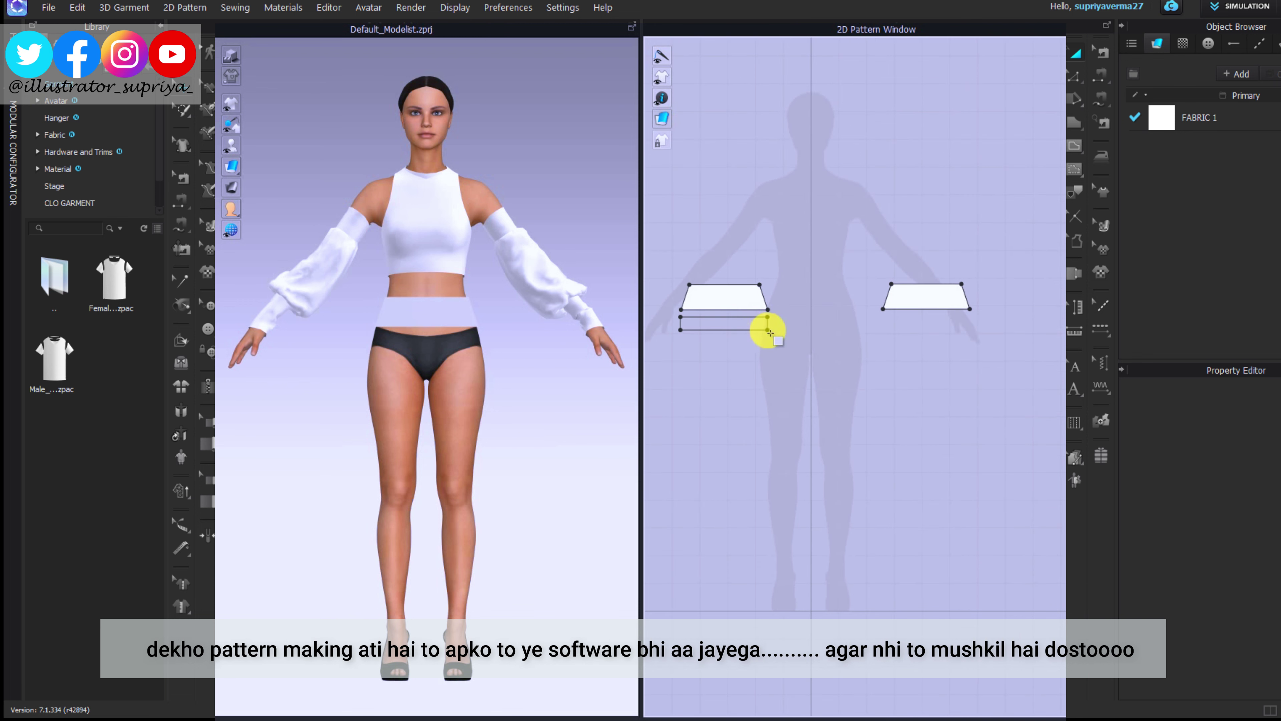
left_click_drag(768, 417, 768, 426)
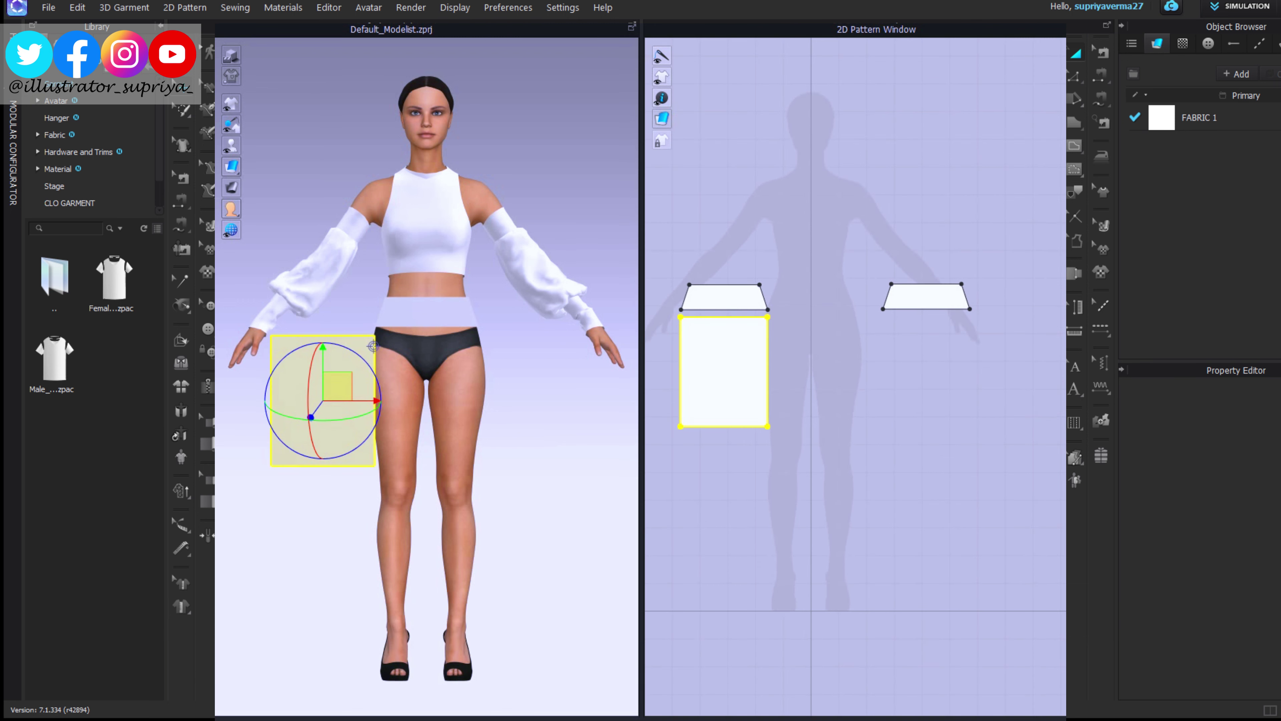
left_click(725, 367)
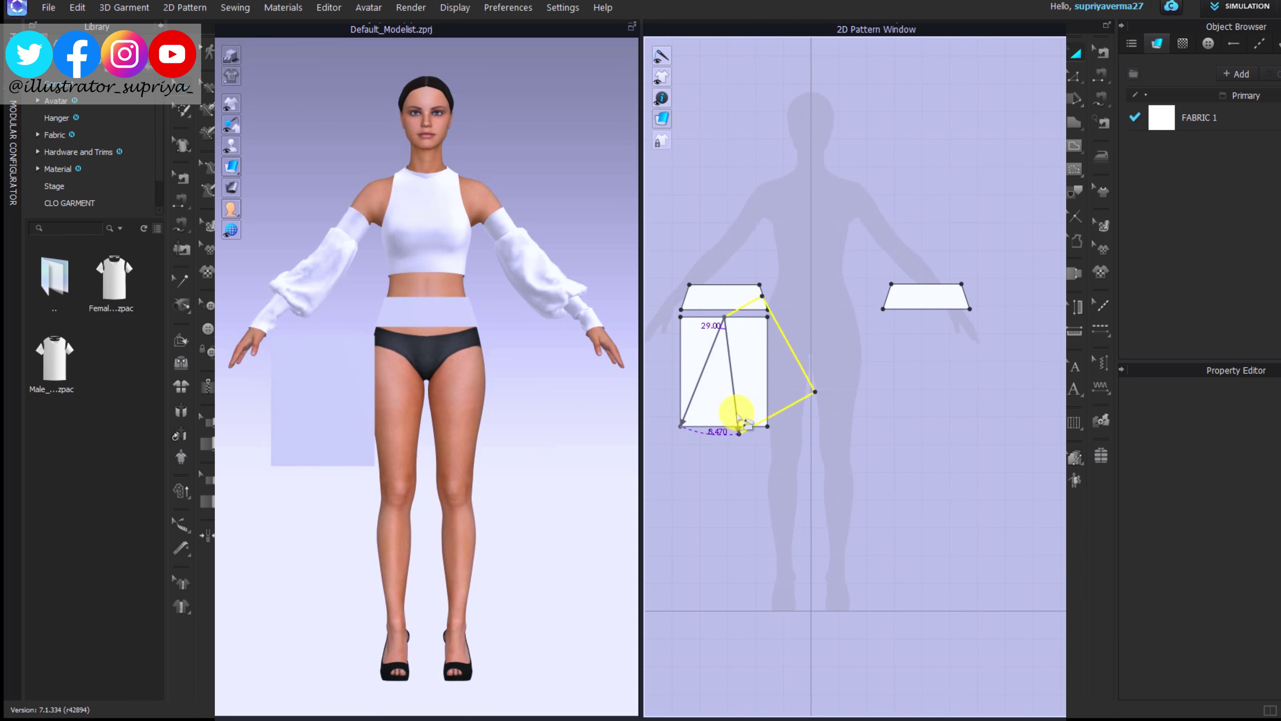
Step: Spread the skirt rectangle into a flared panel and curve its hem and waist edges
left_click_drag(739, 418, 884, 421)
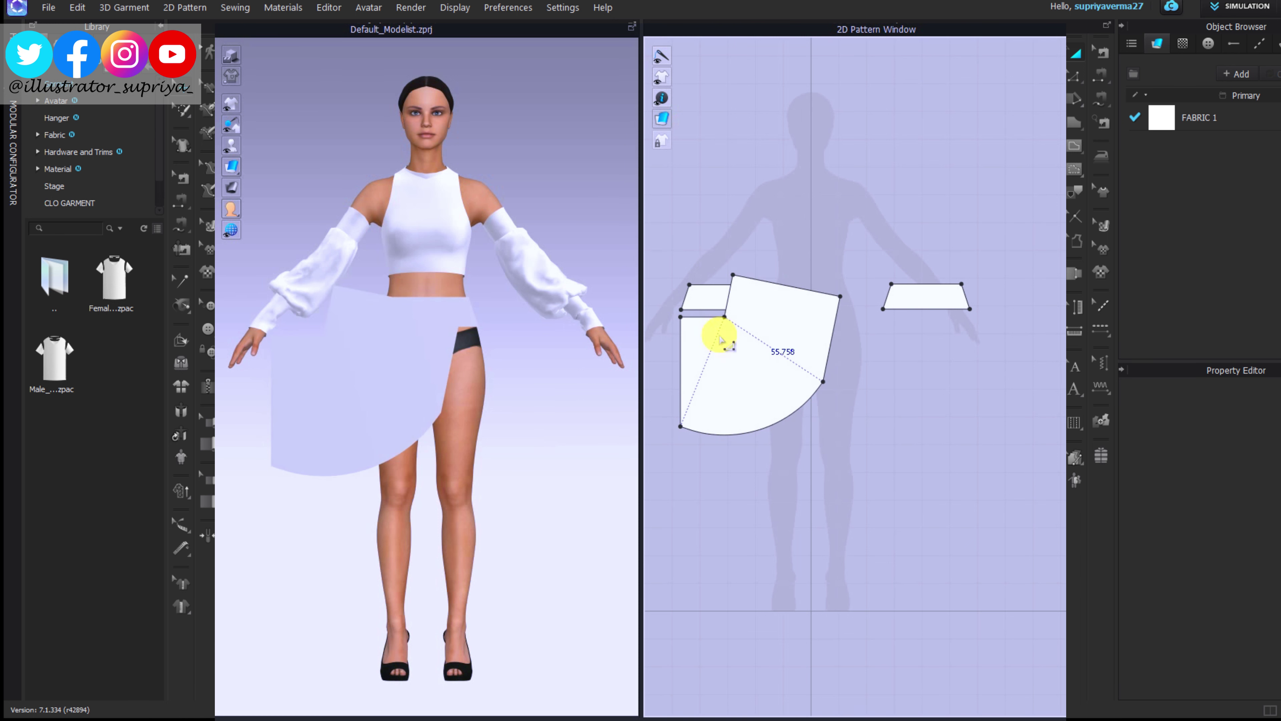
left_click(819, 387)
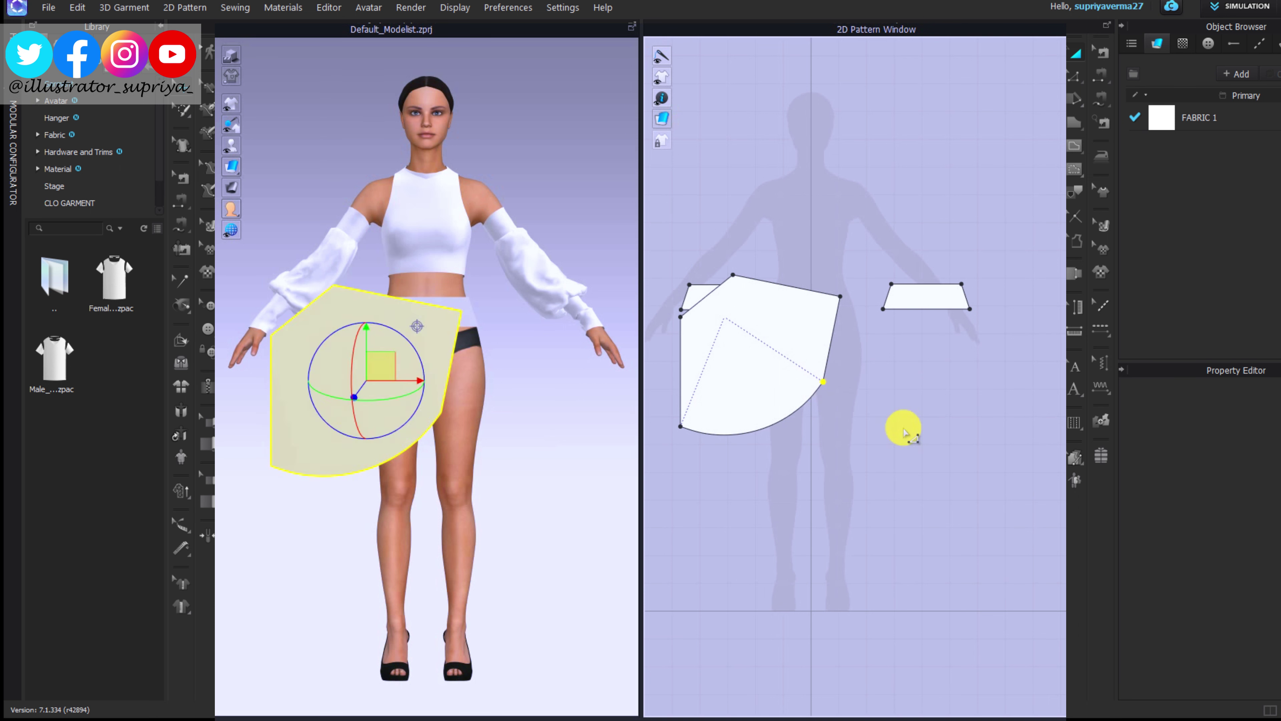
key("ctrl+z")
left_click(794, 316)
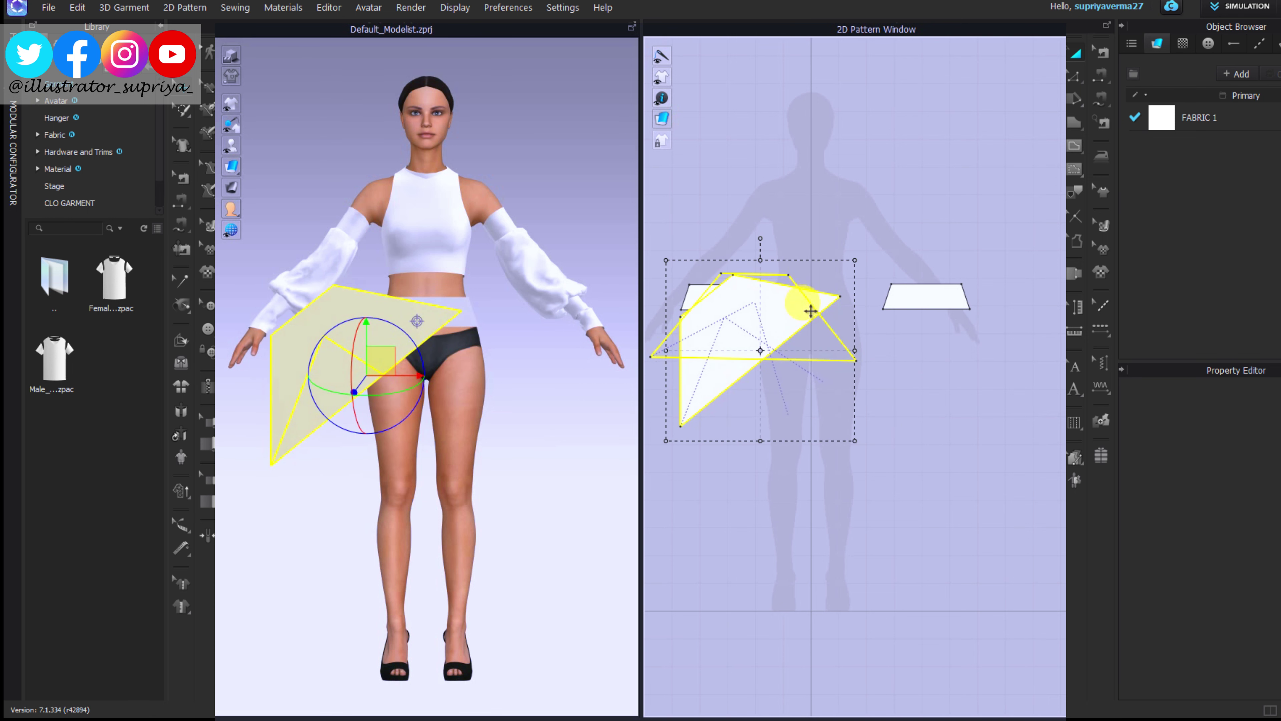
key("ctrl+z")
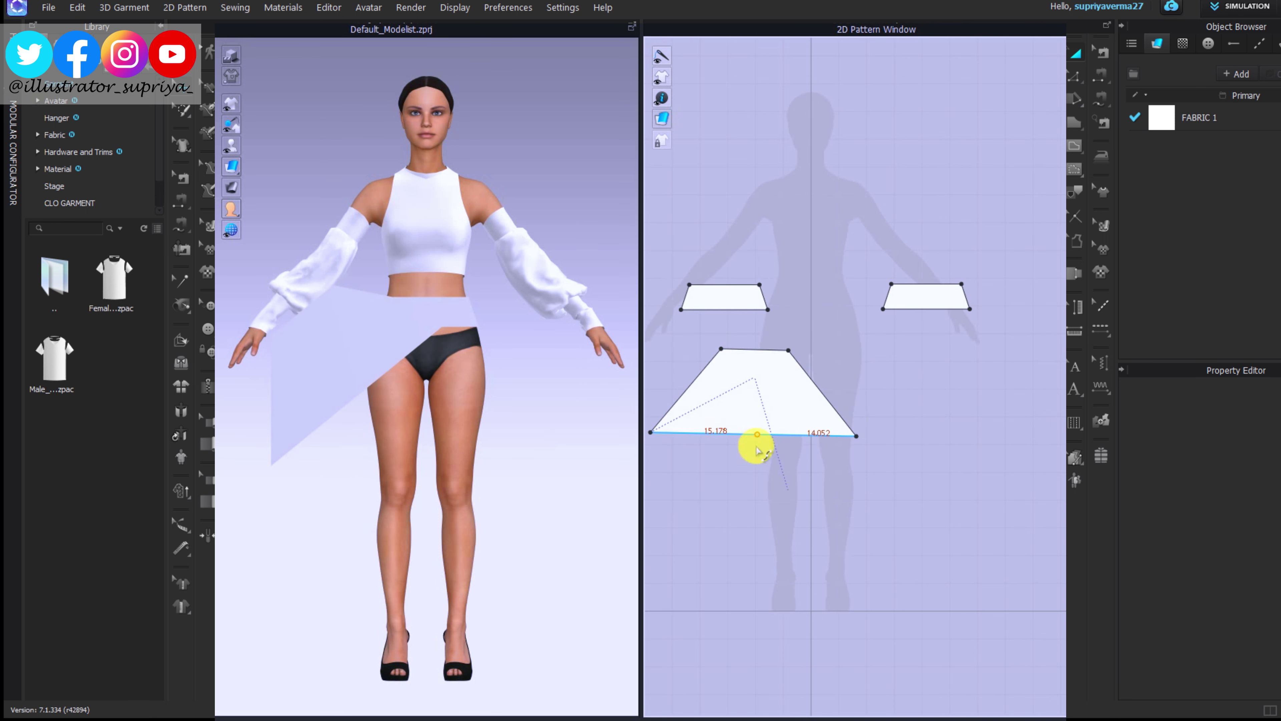
left_click_drag(757, 435, 757, 453)
left_click_drag(760, 361, 759, 363)
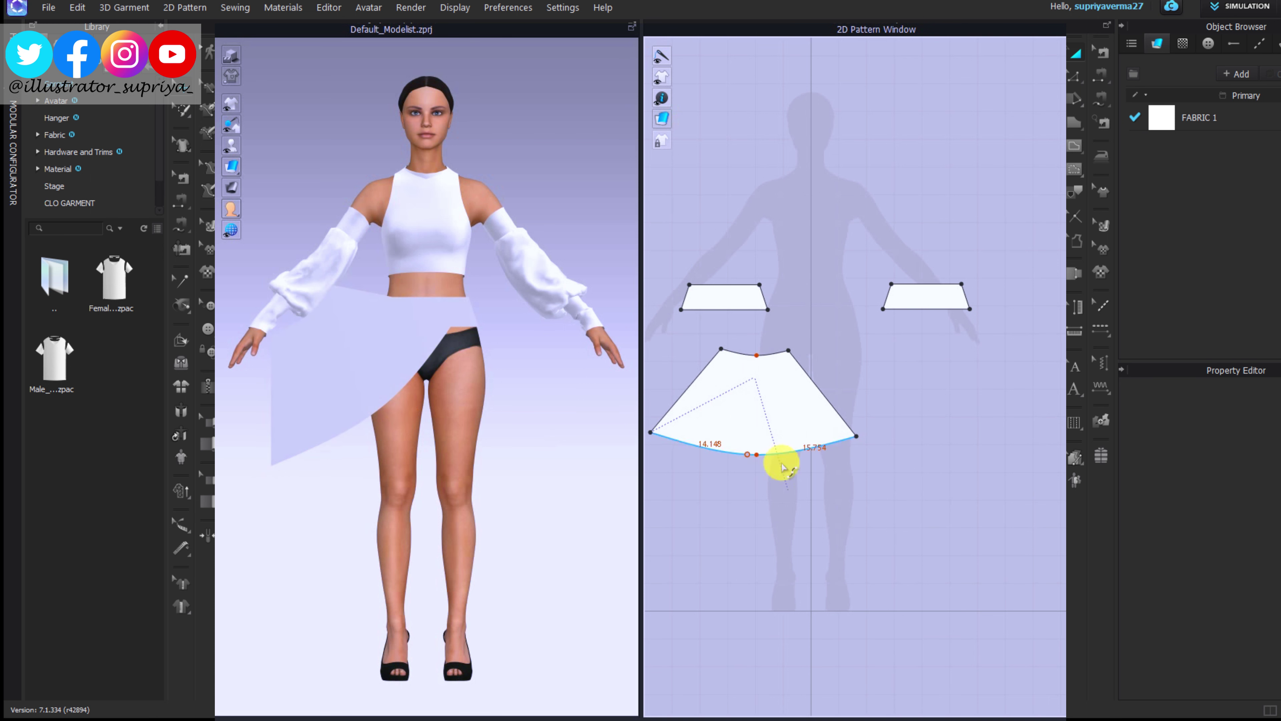
Step: Copy the flared skirt panel and place the duplicate on the right side
left_click(788, 424)
key("ctrl+c")
key("ctrl+v")
left_click_drag(948, 408, 957, 413)
left_click(766, 472)
left_click(888, 383)
Step: Move the first skirt panel to the avatar's back
left_click(908, 303, "shift")
key("4")
key("2")
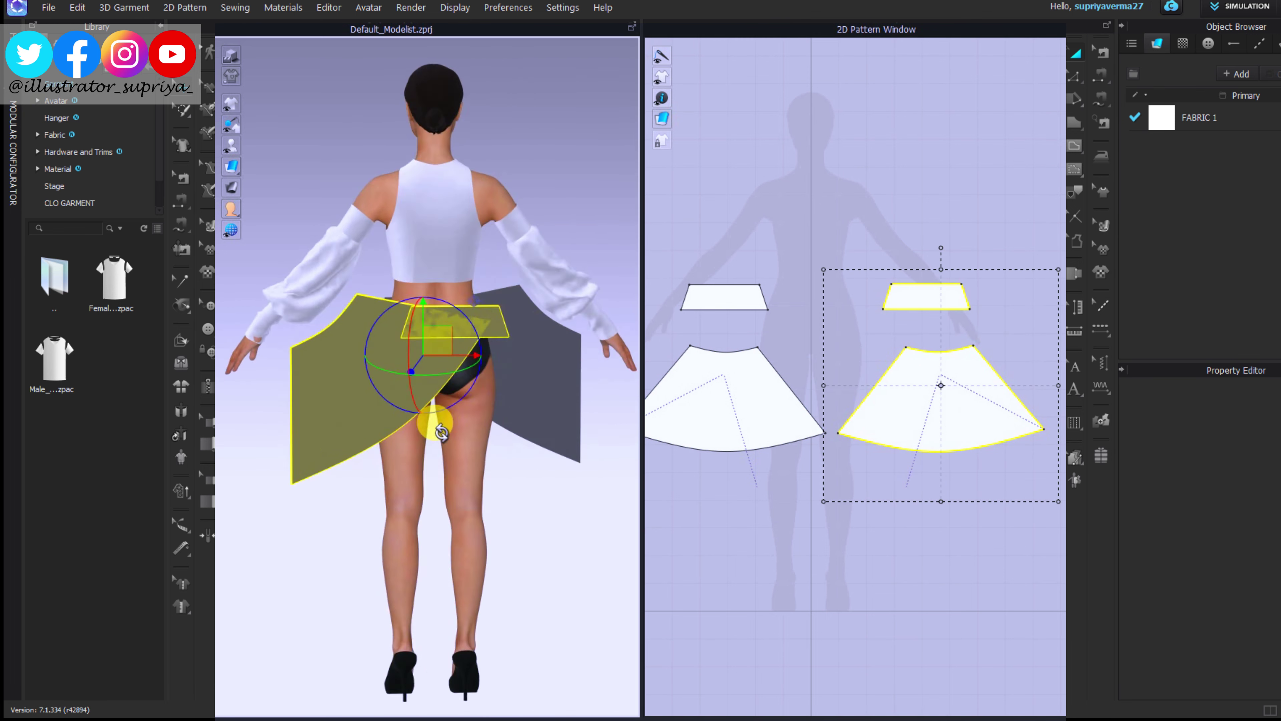
left_click(657, 358)
mouse_move(392, 372)
left_mouse_down()
mouse_move(387, 421)
mouse_move(444, 367)
left_mouse_up()
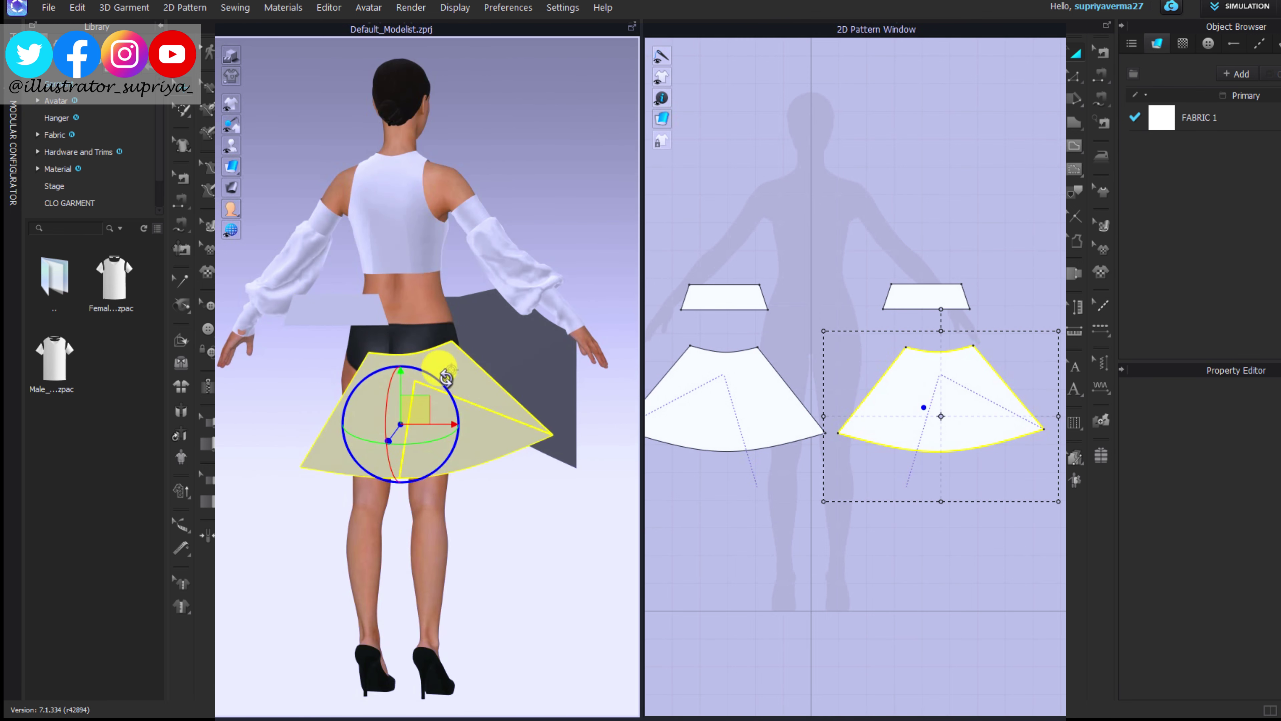
Step: Move the other skirt panel to the front centre of the avatar
left_click(372, 320)
left_click(383, 399)
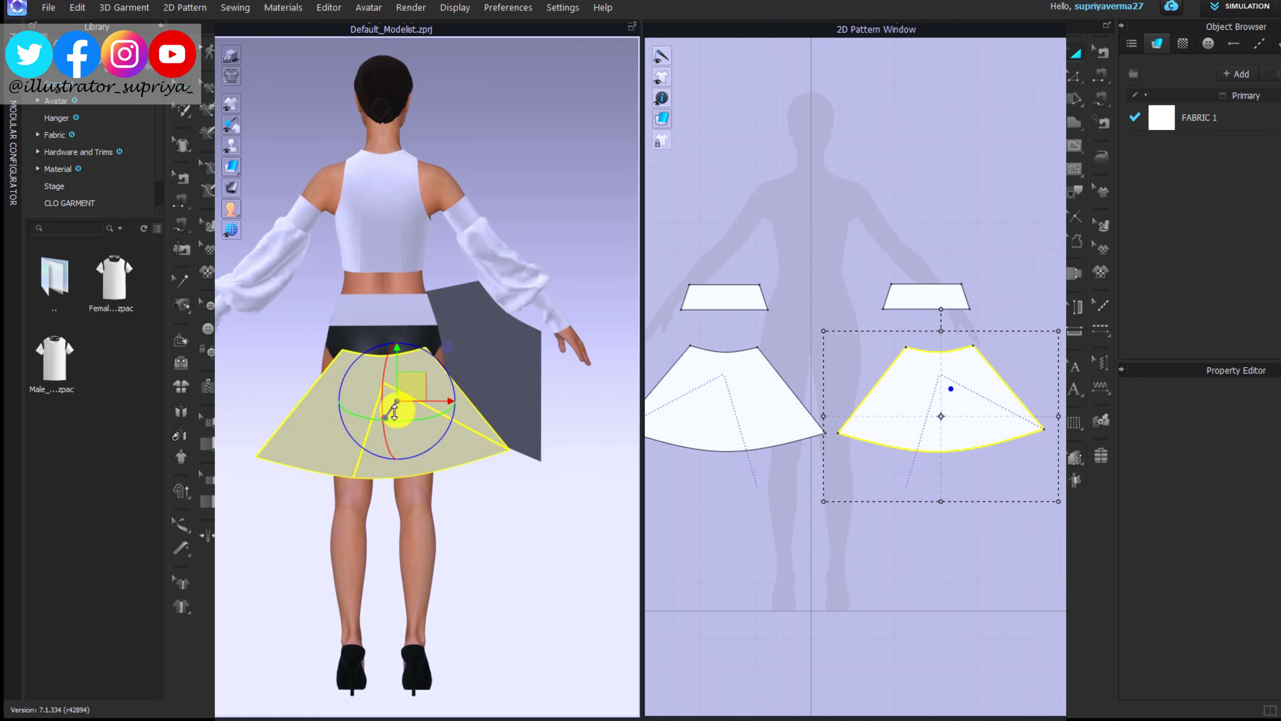
key("2")
left_click(262, 363)
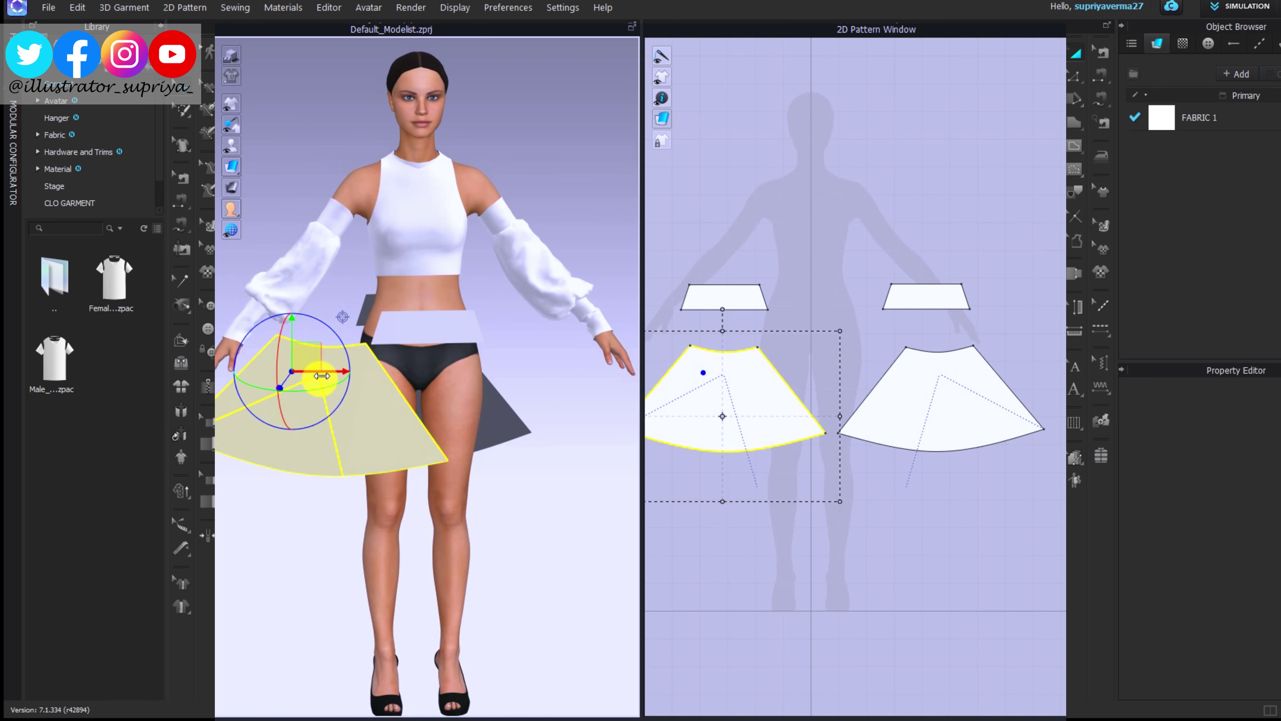
left_click_drag(360, 375, 469, 371)
left_click(461, 313)
left_click(469, 399)
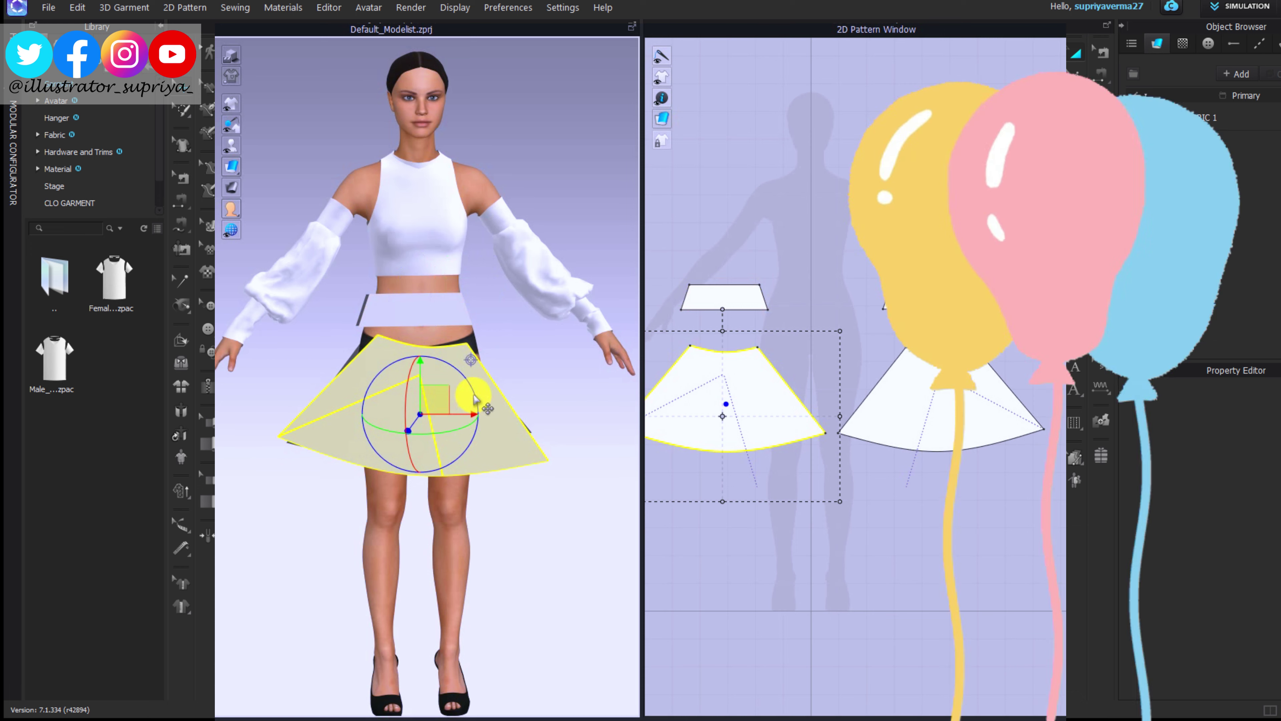
Step: Check the skirt hem lengths and paste a copy of the left panel below
left_click(762, 459)
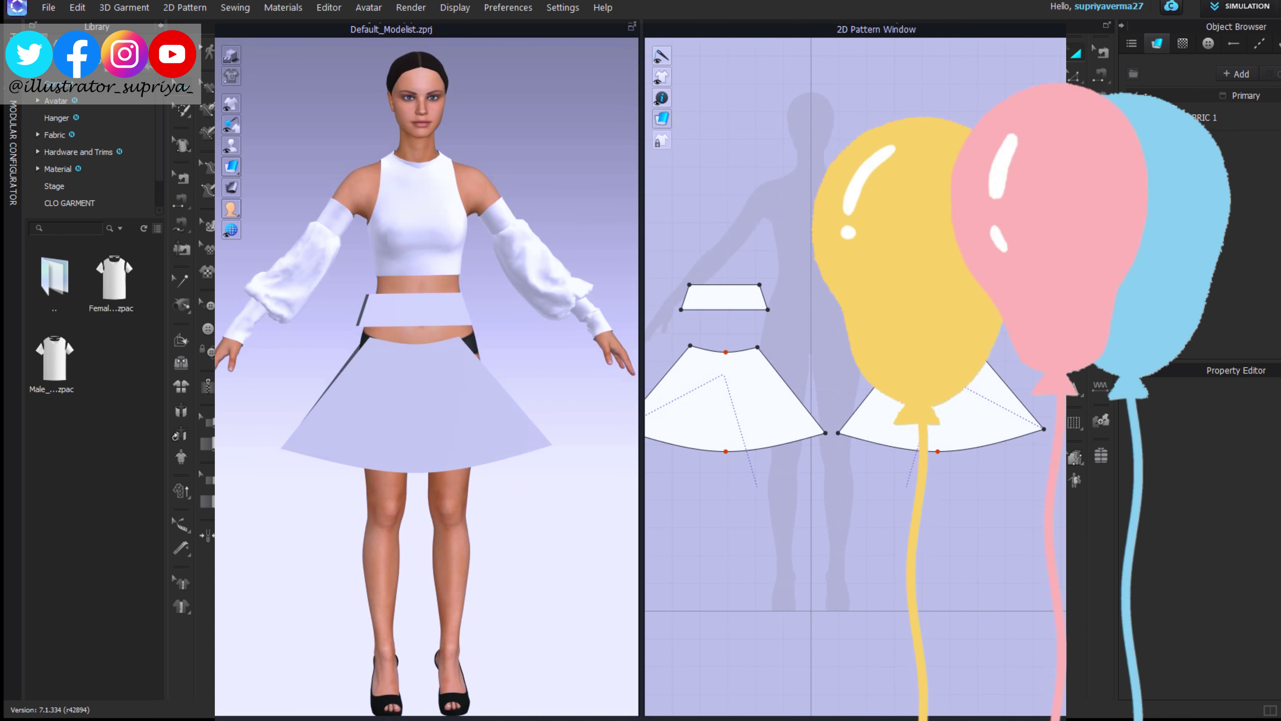
left_click(872, 457)
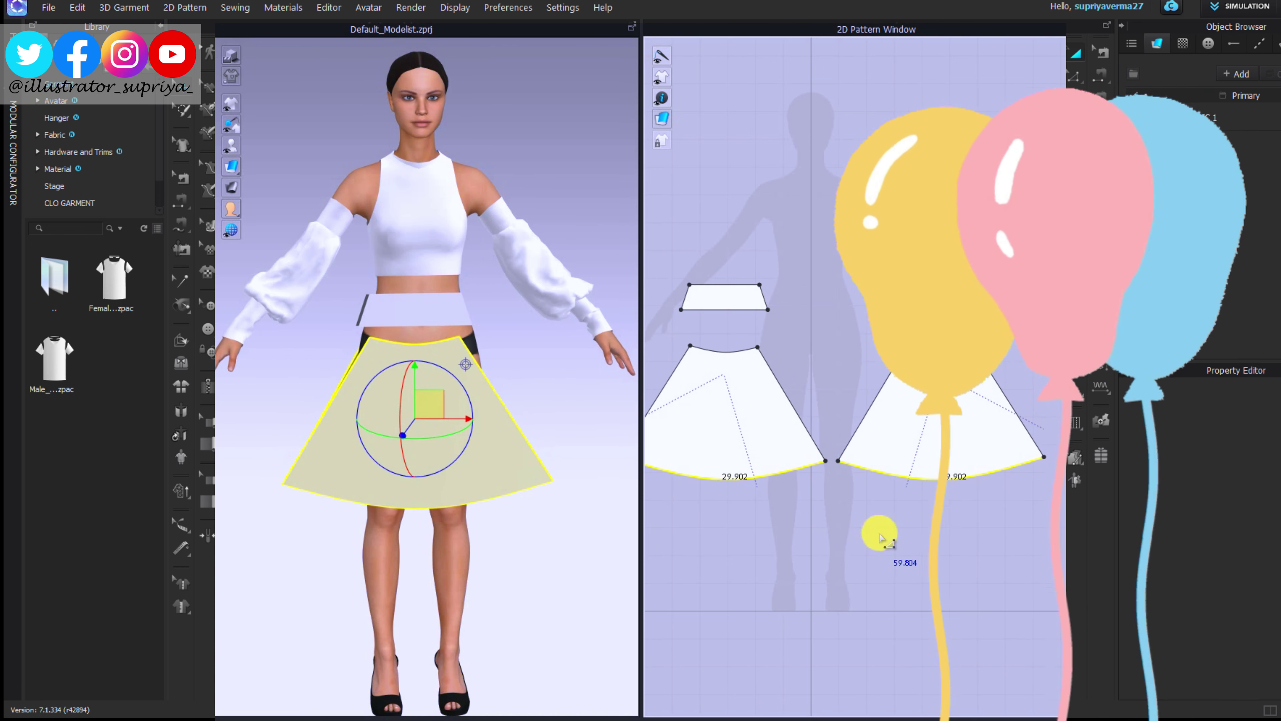
left_click(880, 539)
left_click(746, 436)
key("ctrl+c")
key("ctrl+v")
left_click(715, 558)
Step: Duplicate the right skirt panel and reshape the upper-right panel's corner
left_click(944, 433)
key("ctrl+c")
key("ctrl+v")
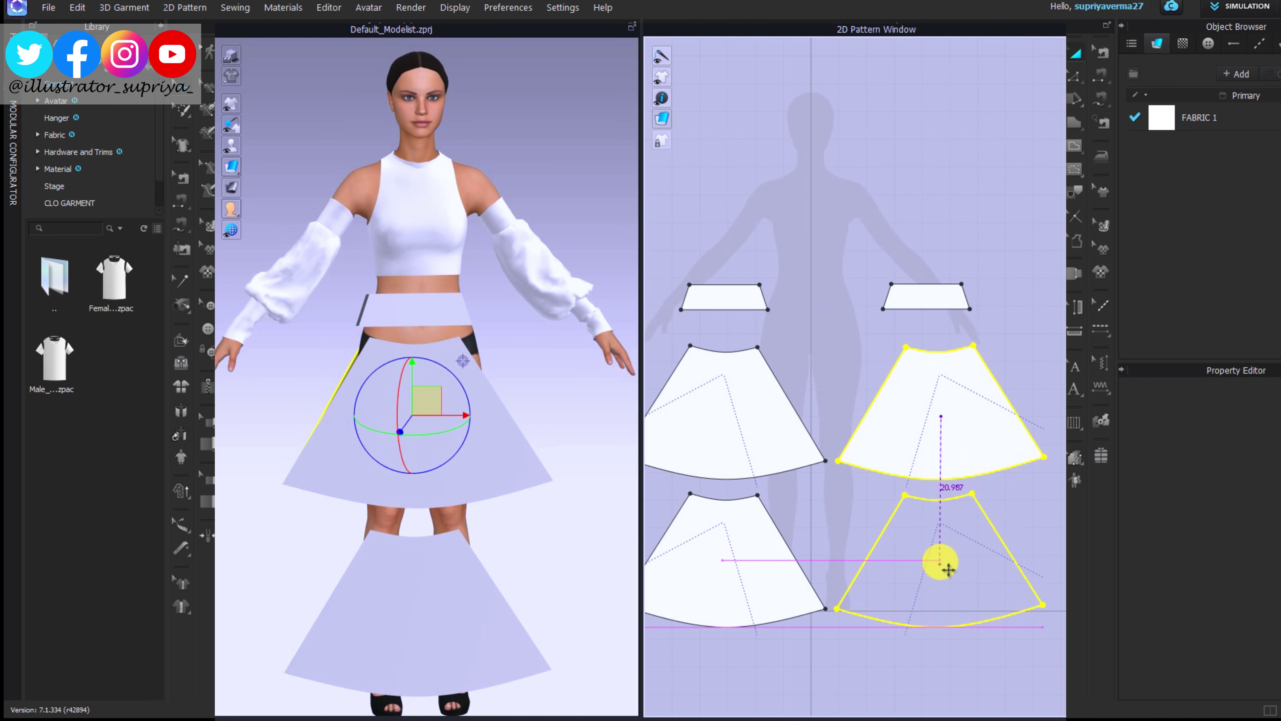
left_click(943, 564)
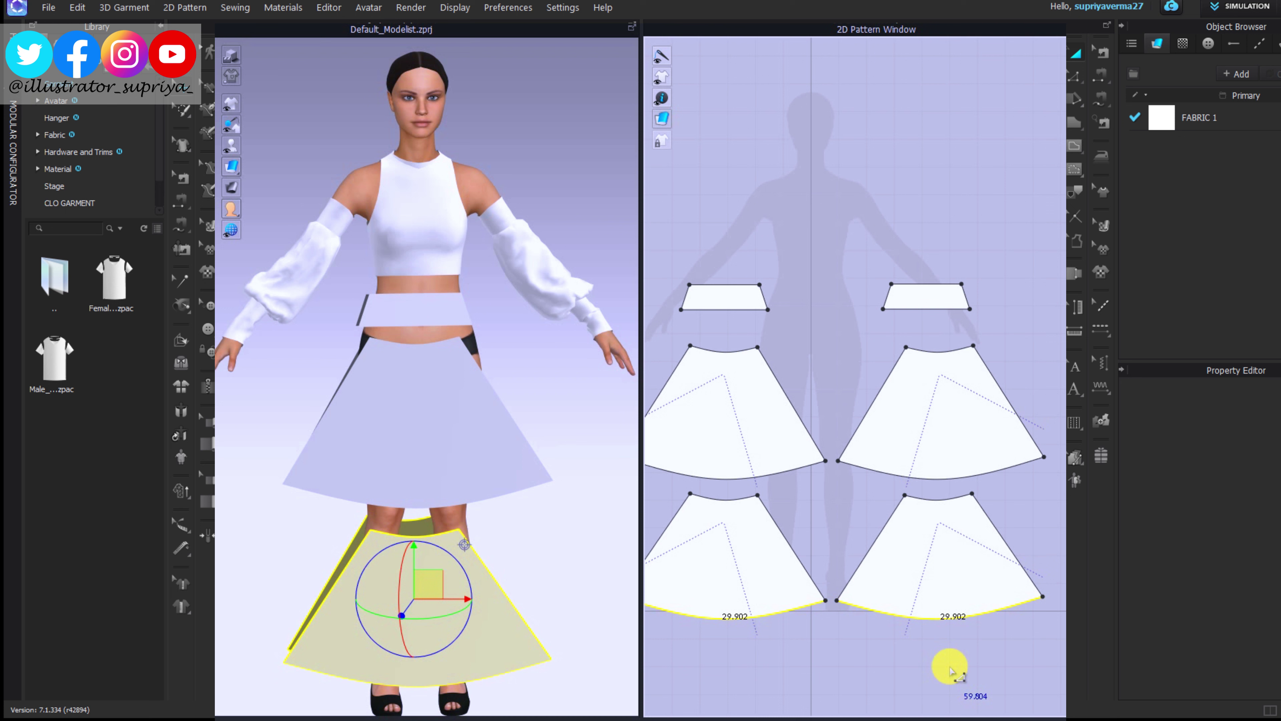
mouse_move(947, 523)
left_mouse_down()
mouse_move(959, 452)
mouse_move(948, 374)
left_mouse_up()
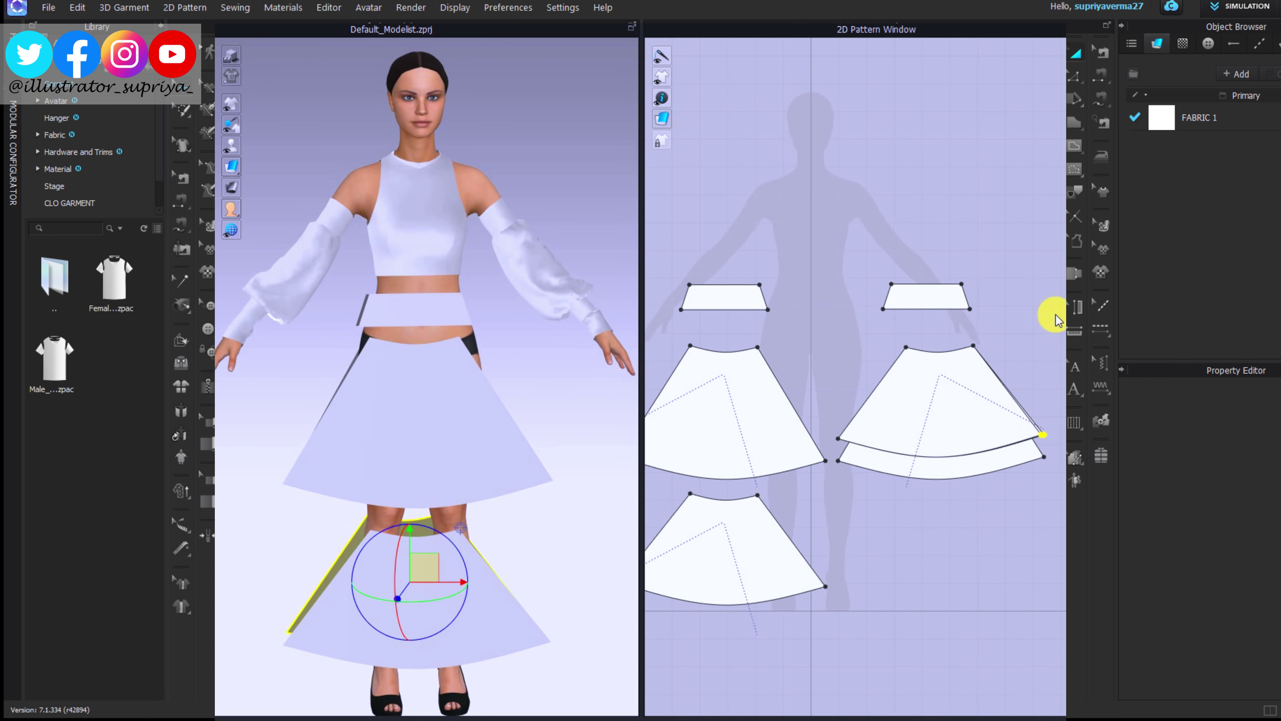
left_click(1045, 427)
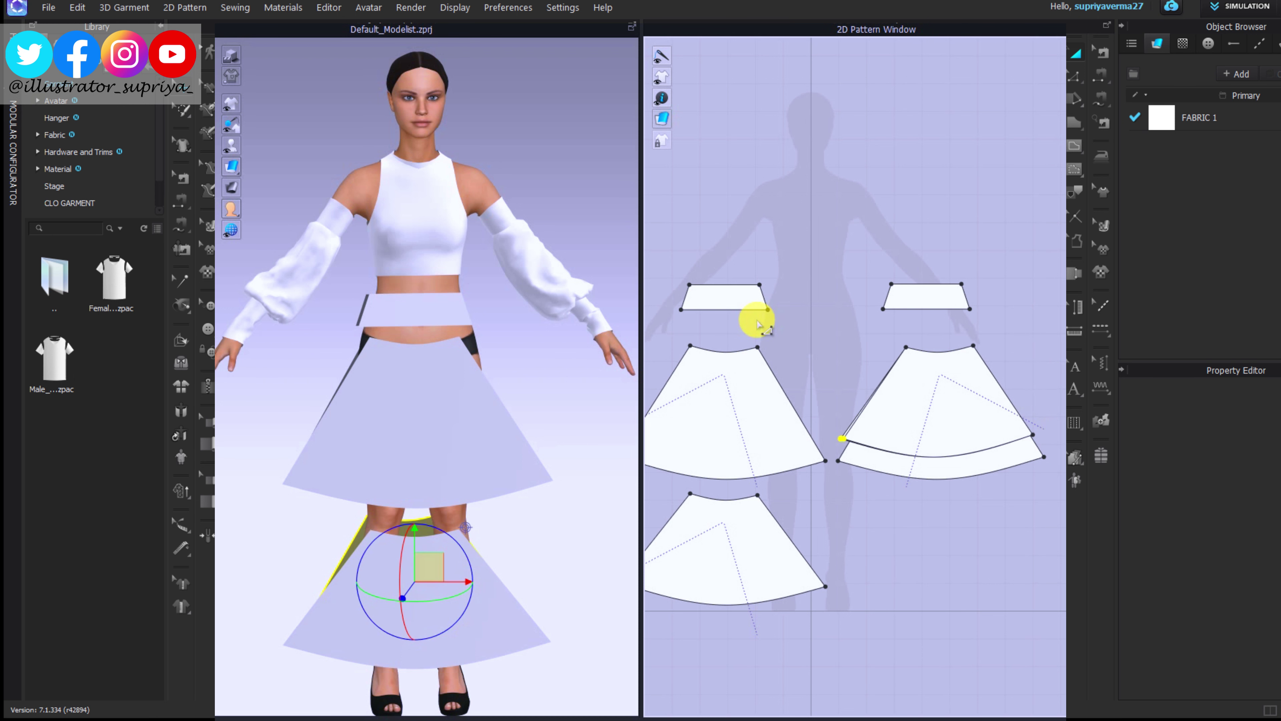
Step: Narrow the upper-left panel and drop both duplicates below as a lower tier
left_click_drag(747, 558, 746, 410)
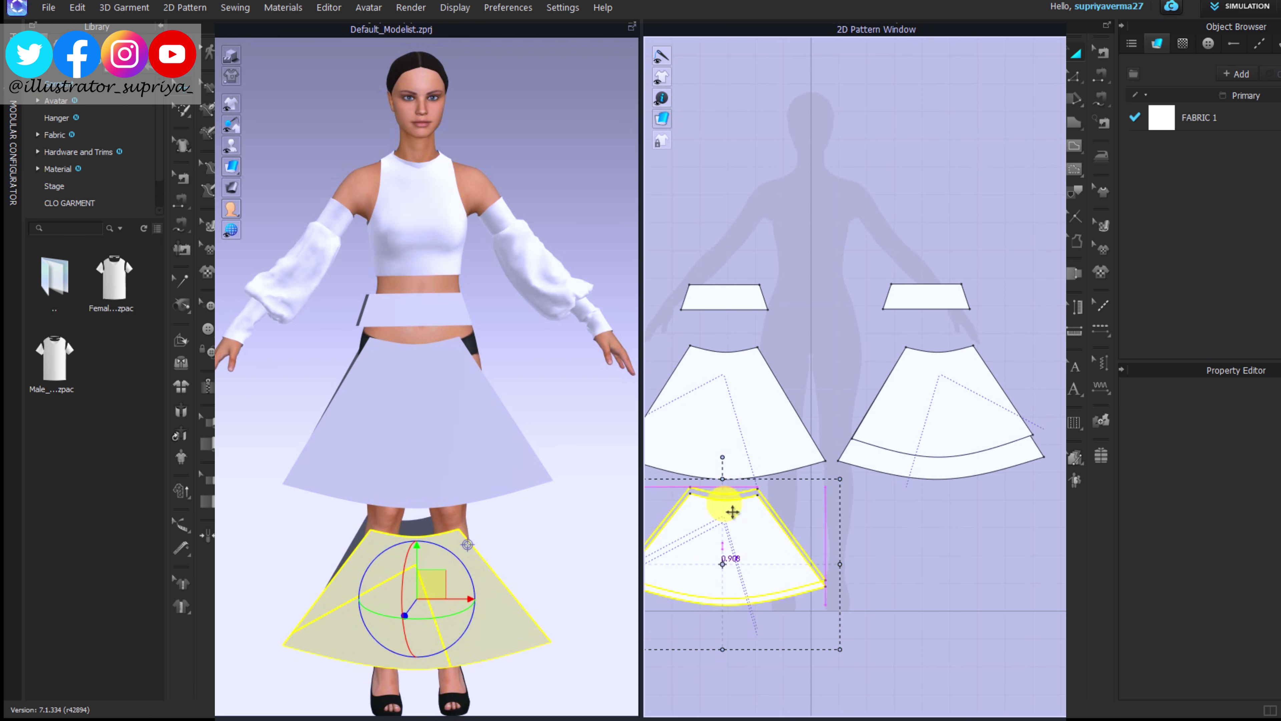
left_click_drag(864, 438, 852, 438)
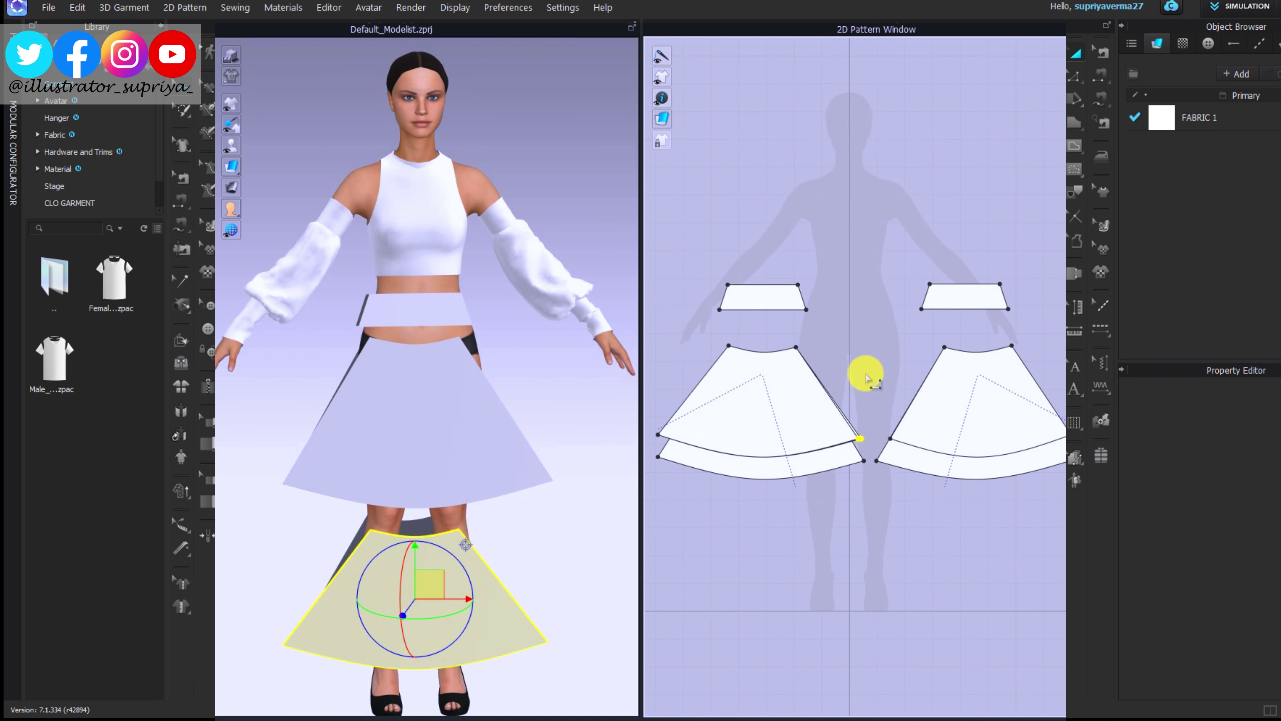
left_click_drag(659, 434, 668, 434)
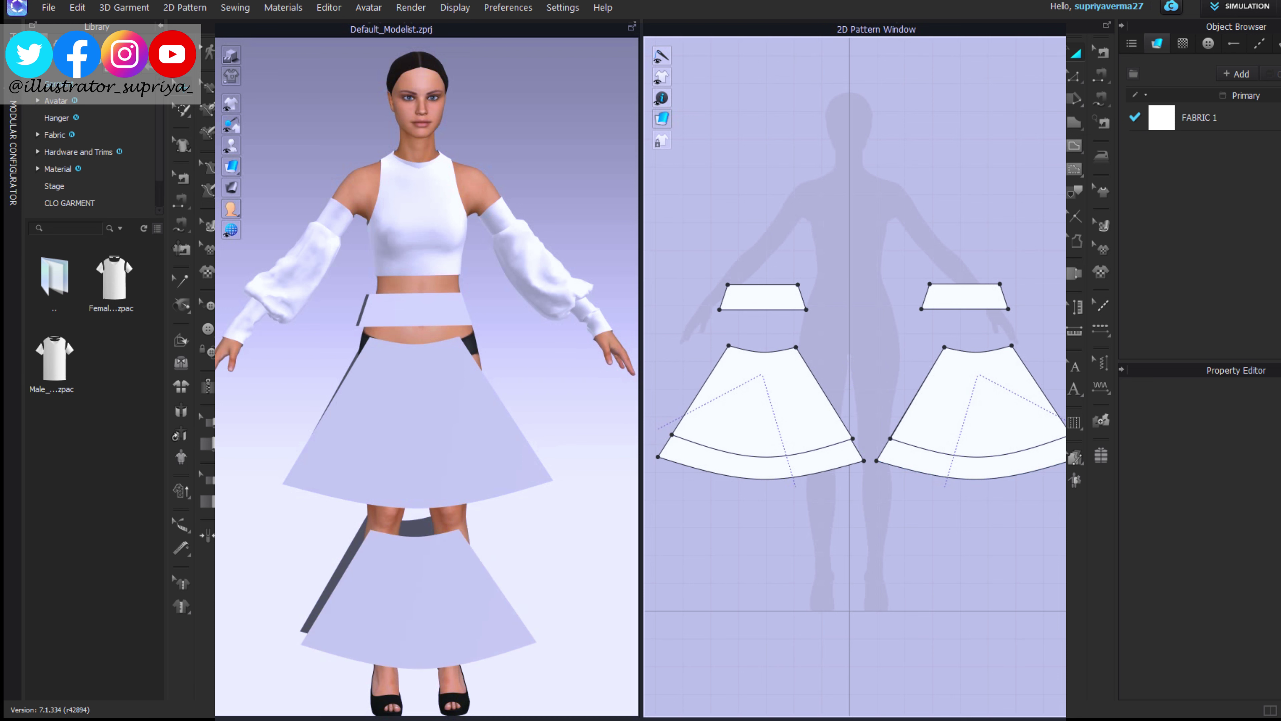
left_click_drag(973, 376, 972, 530)
left_click_drag(761, 401, 766, 554)
Step: Rotate the lower-right skirt panel to face the body and raise it to the hip
left_click(309, 543)
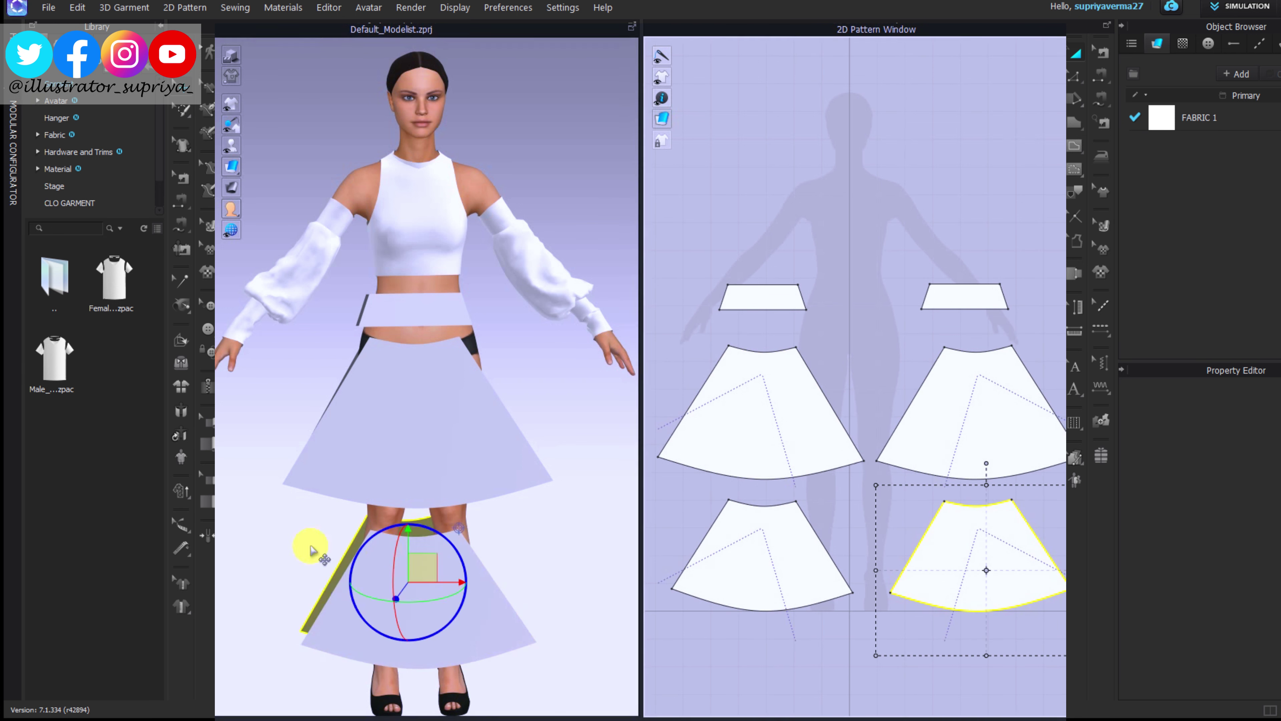
mouse_move(309, 544)
right_mouse_down()
mouse_move(441, 584)
mouse_move(334, 573)
right_mouse_up()
right_click_drag(415, 587, 466, 564)
left_click_drag(467, 564, 441, 435)
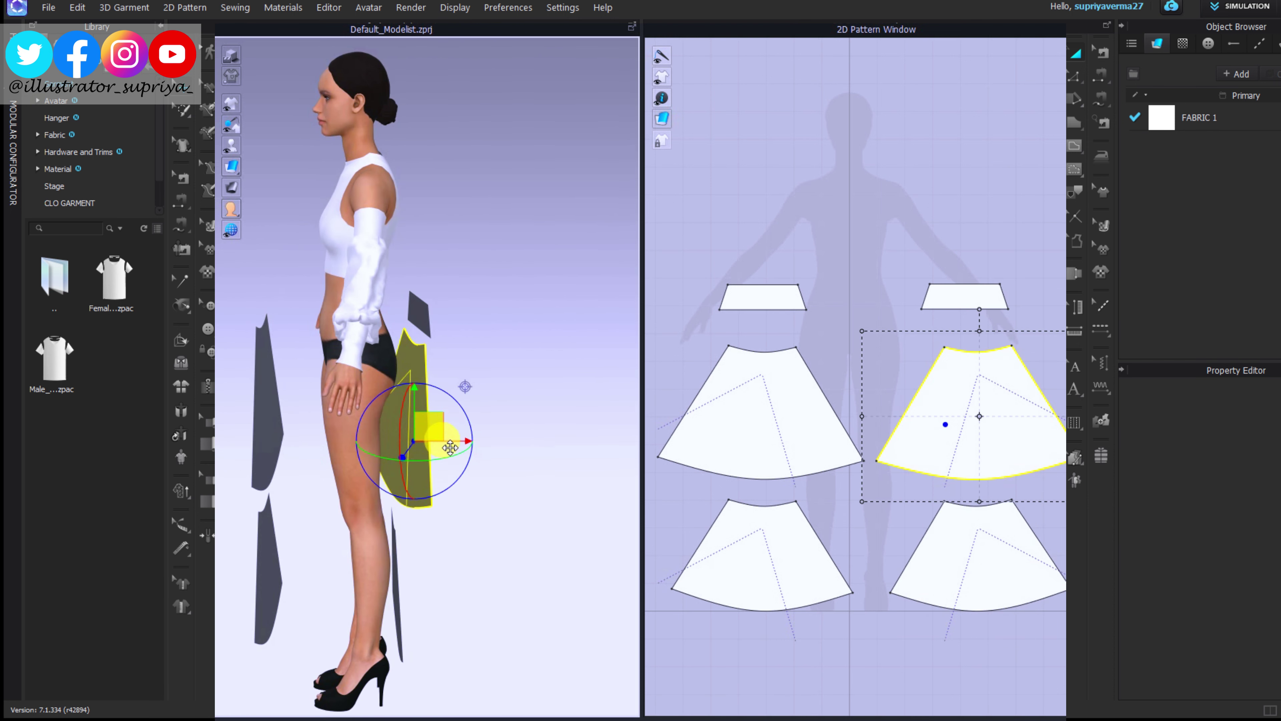
left_click_drag(409, 563, 428, 375)
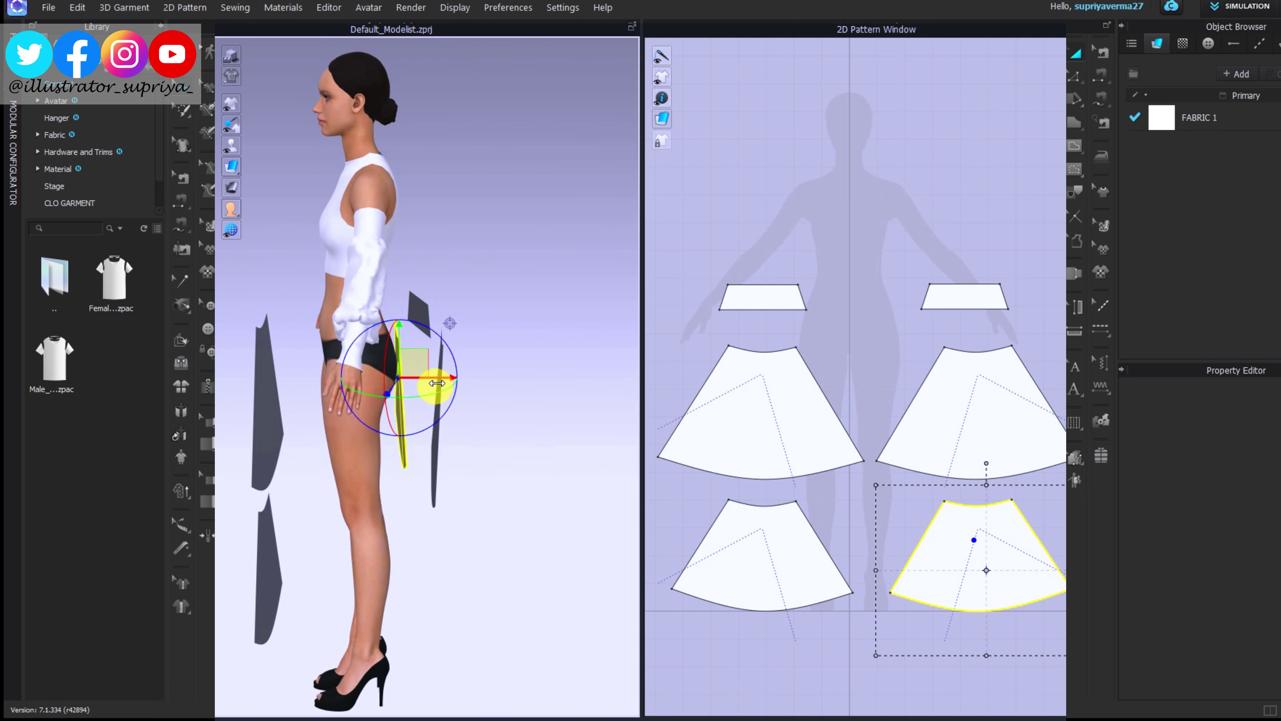
Step: Turn the lower-left skirt panel edge-on and raise it to the hip
left_click(267, 403)
left_click_drag(237, 439, 247, 413)
left_click(259, 535)
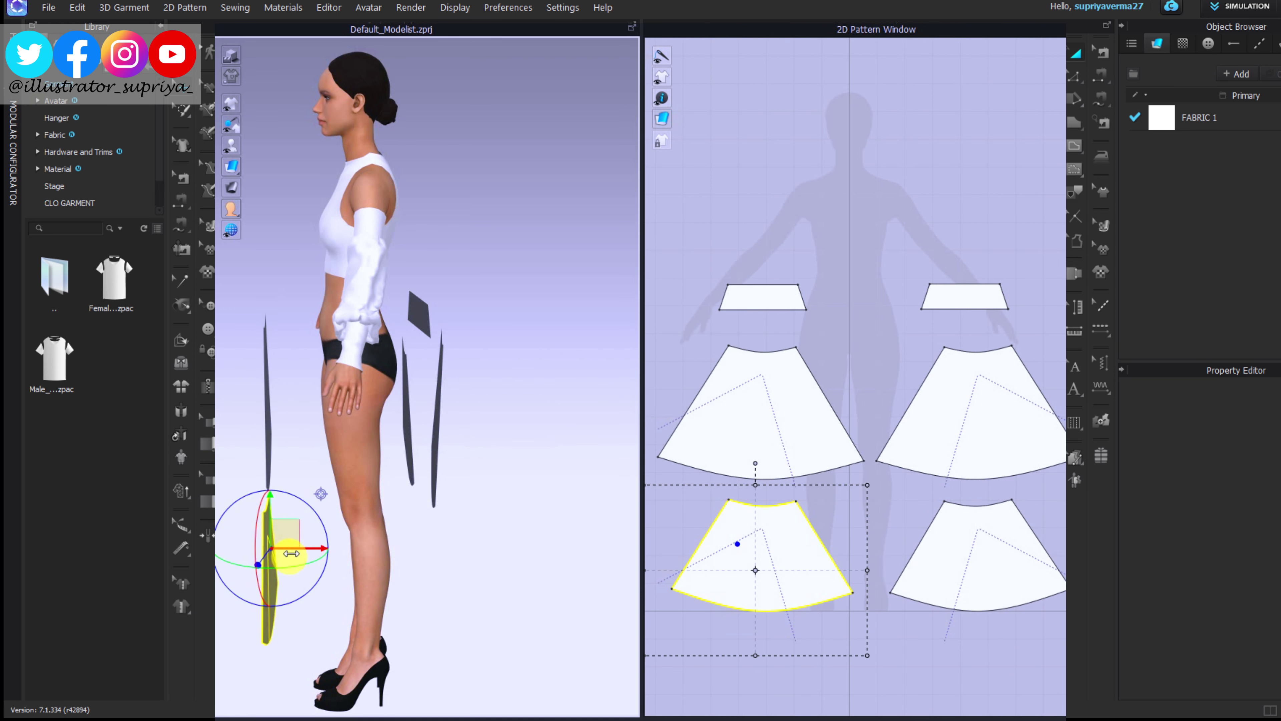
left_click_drag(291, 553, 314, 381)
right_click_drag(314, 381, 420, 572)
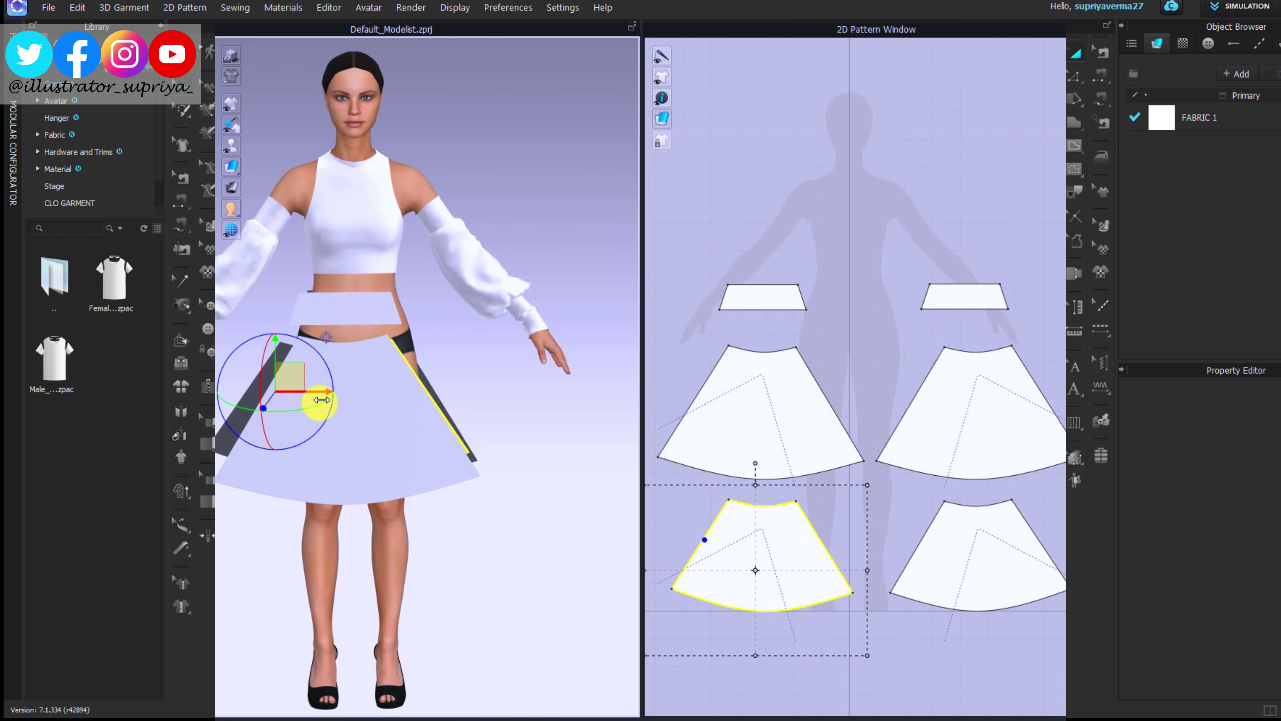
right_click_drag(321, 399, 243, 472)
left_click(444, 372)
left_click(664, 510)
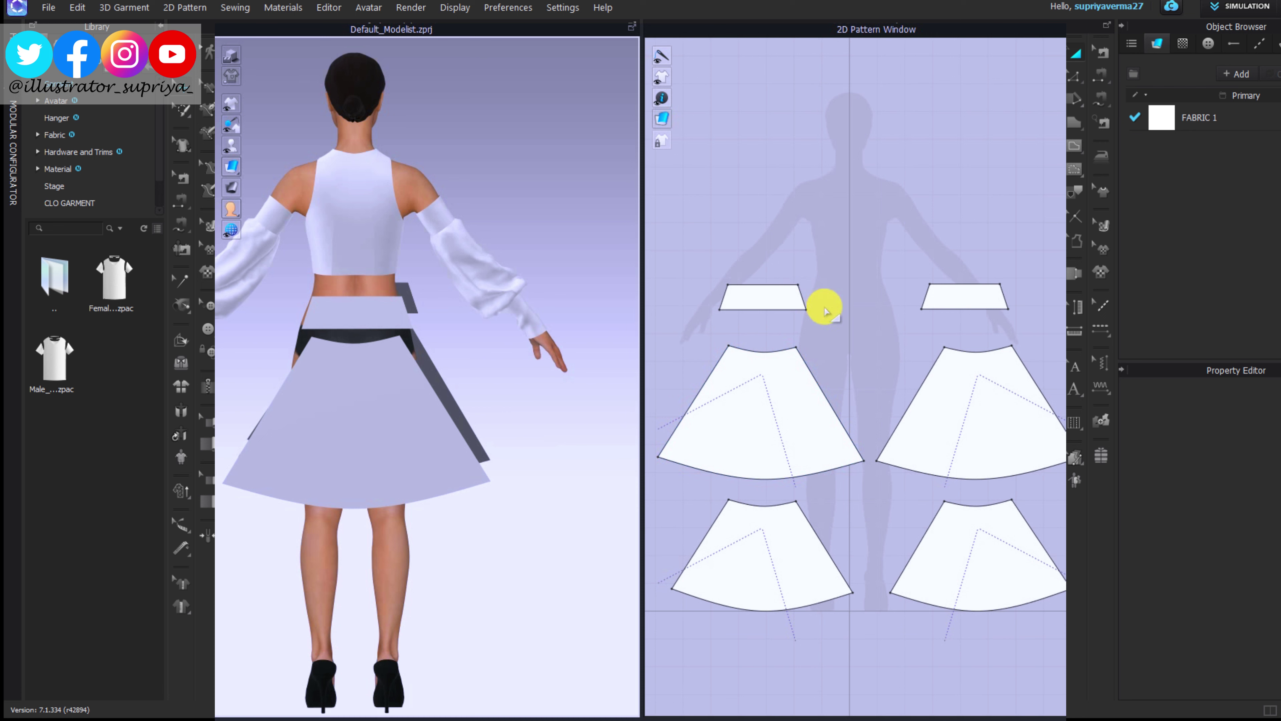
Step: Sew the waistbands to the upper skirt tops and close the waistband and skirt side seams
left_click(819, 332)
left_click(777, 348)
left_click(964, 309)
left_click(959, 349)
left_click(727, 295)
left_click(1005, 295)
left_click(818, 383)
left_click(928, 376)
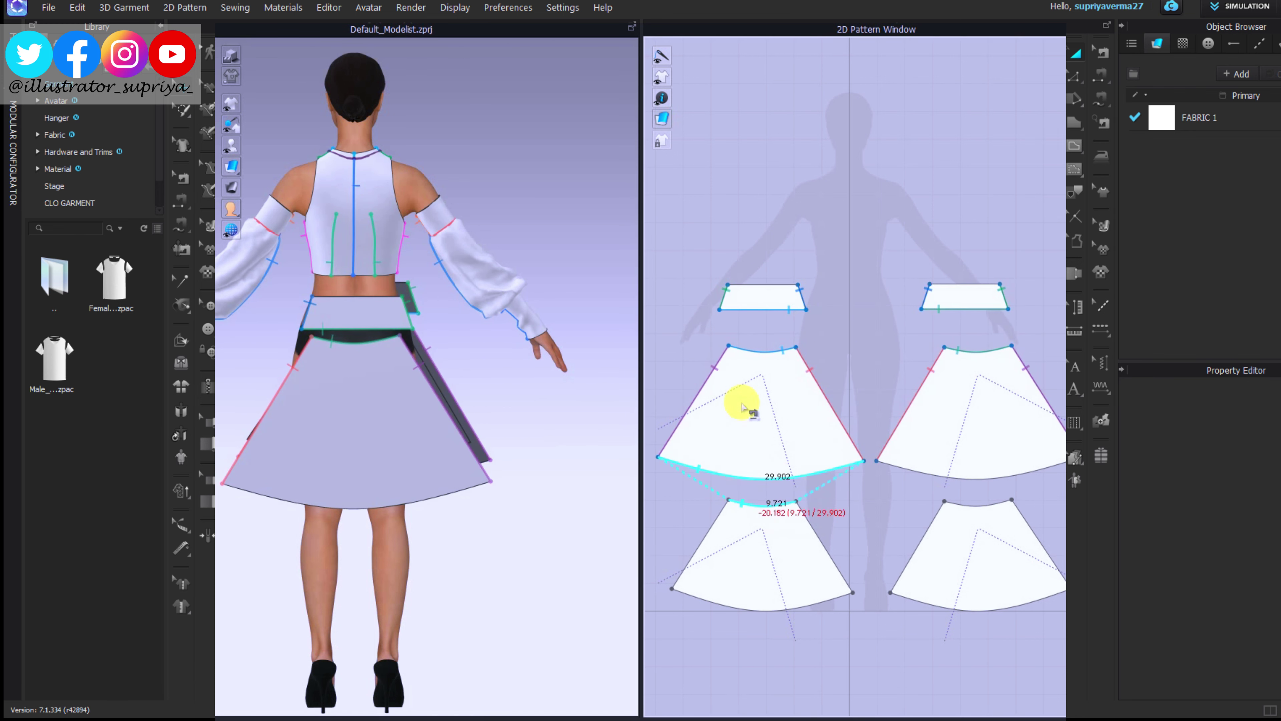
Step: Sew the lower tier's side seam and join its top edge to the upper hem
left_click(1006, 517)
key("Return")
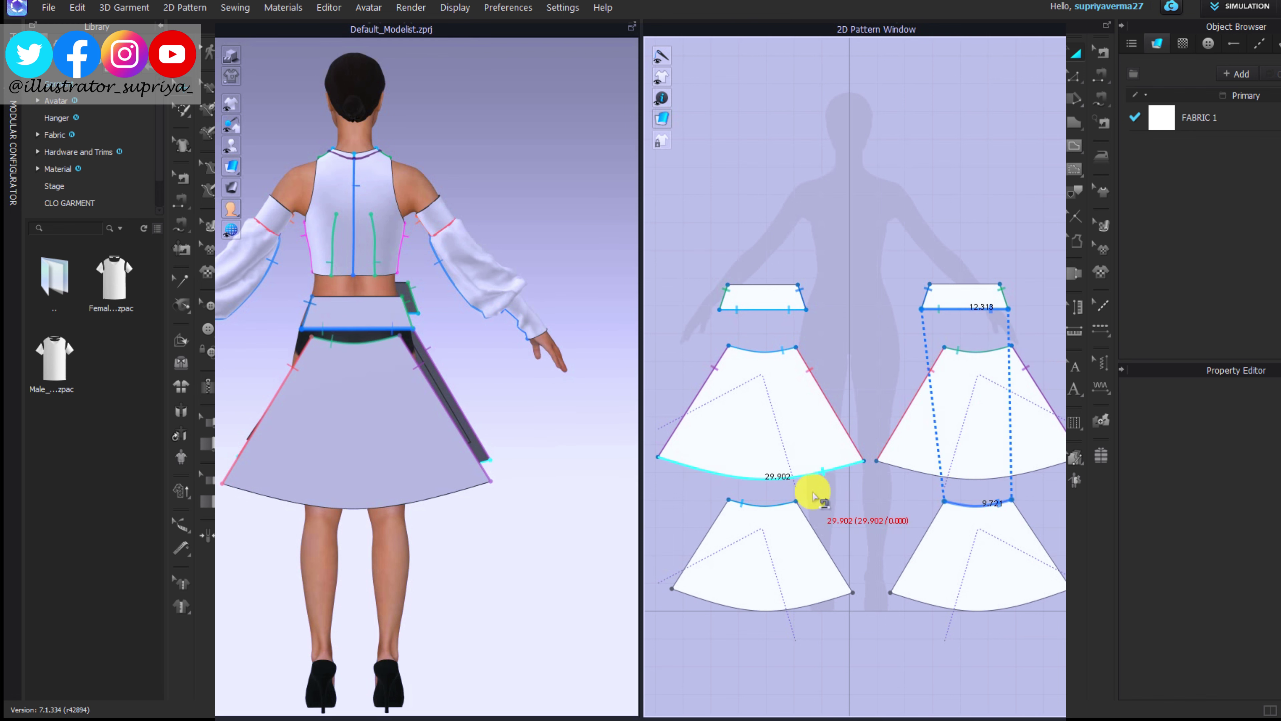
left_click(726, 530)
left_click(830, 593)
left_click(910, 593)
mouse_move(509, 509)
right_mouse_down()
mouse_move(469, 535)
mouse_move(444, 429)
right_mouse_up()
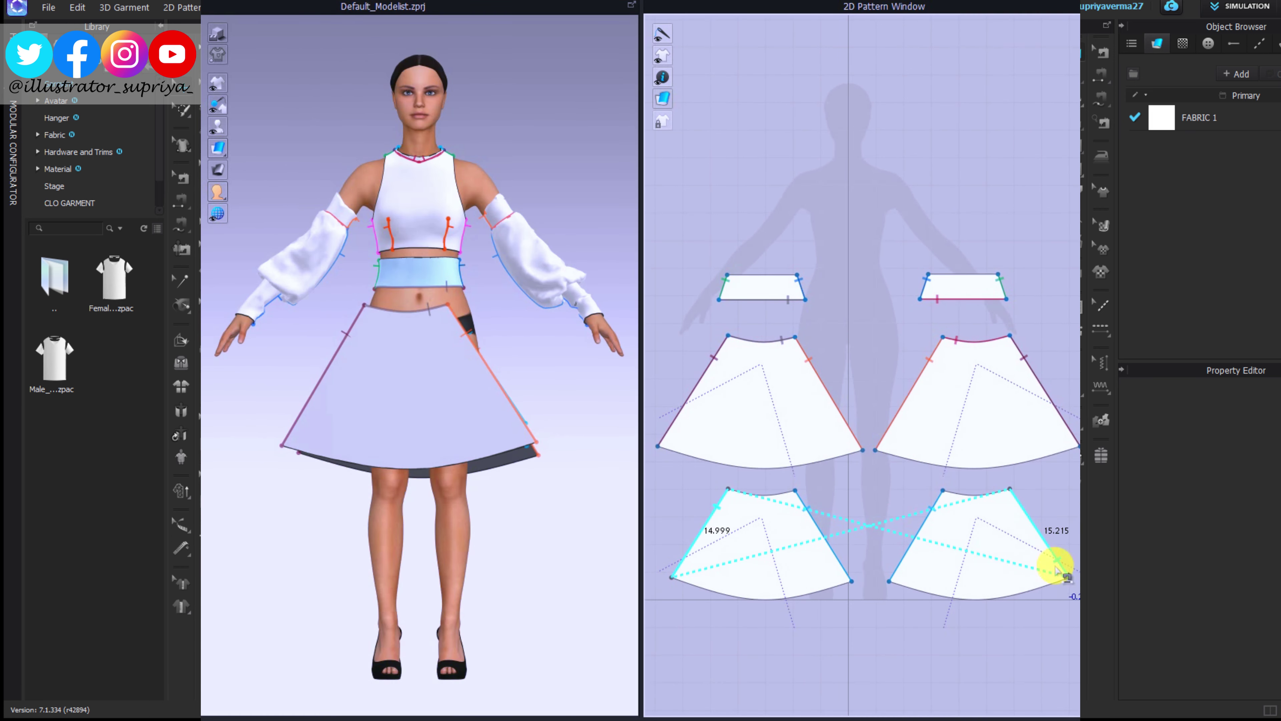
left_click(1001, 498)
left_click(738, 337)
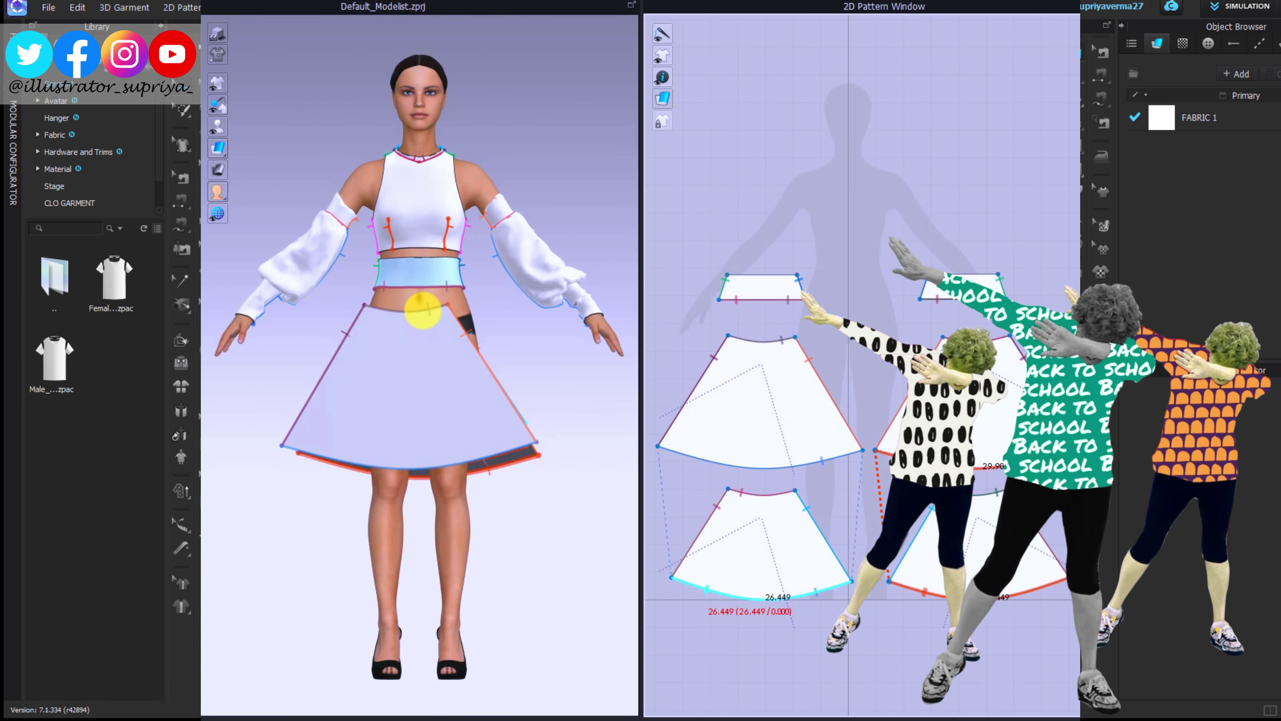
Step: Simulate the sewn skirt, tugging the front and back cloth to check the drape
key("space")
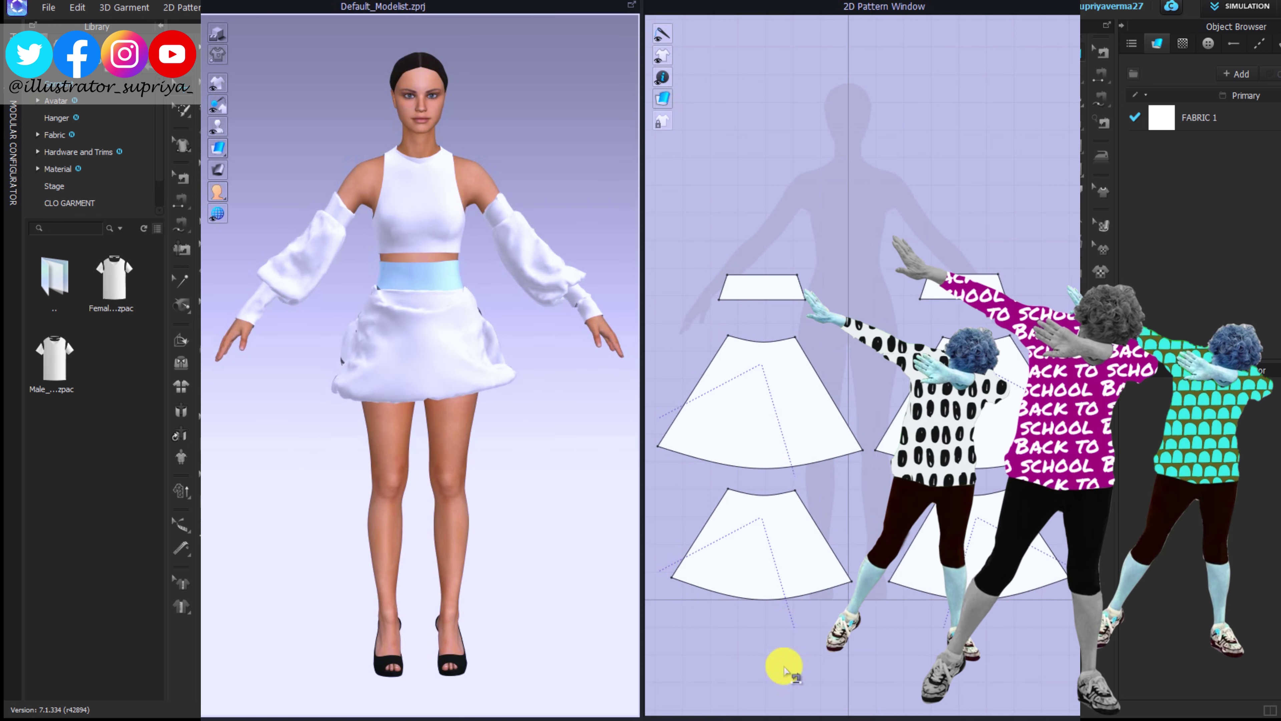
left_click_drag(499, 404, 323, 542)
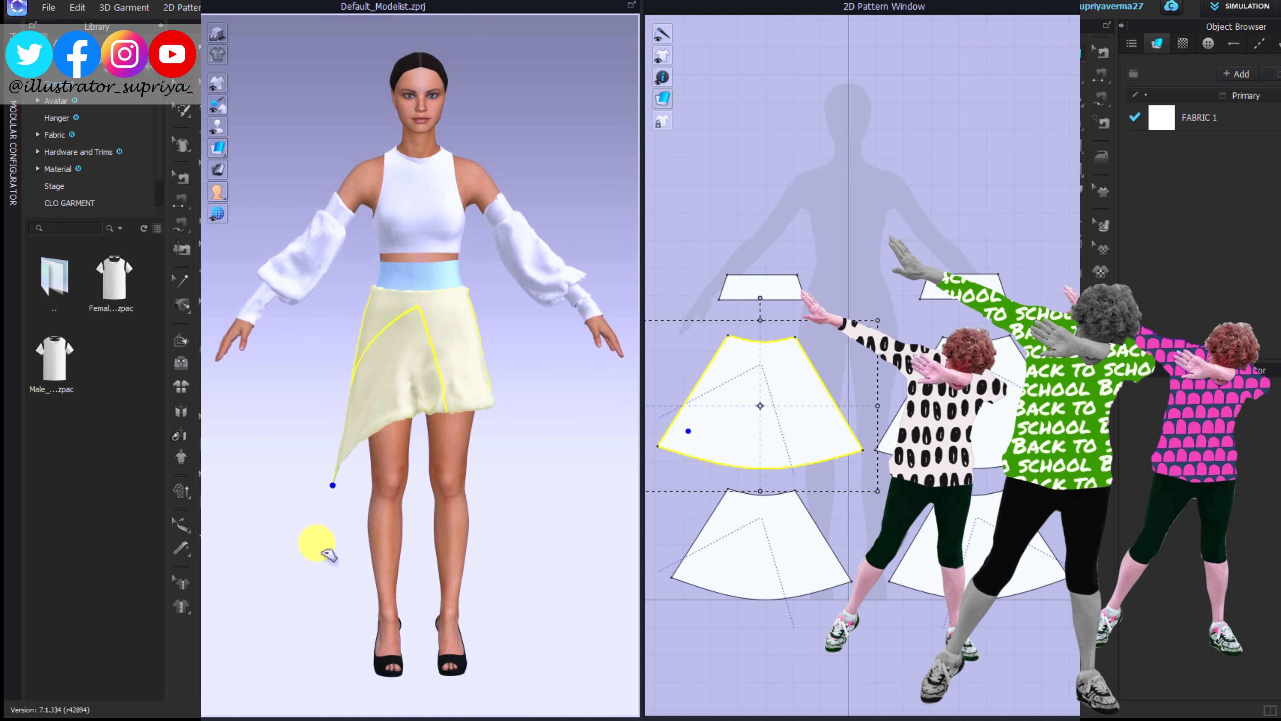
right_click_drag(587, 560, 363, 509)
left_click(551, 420)
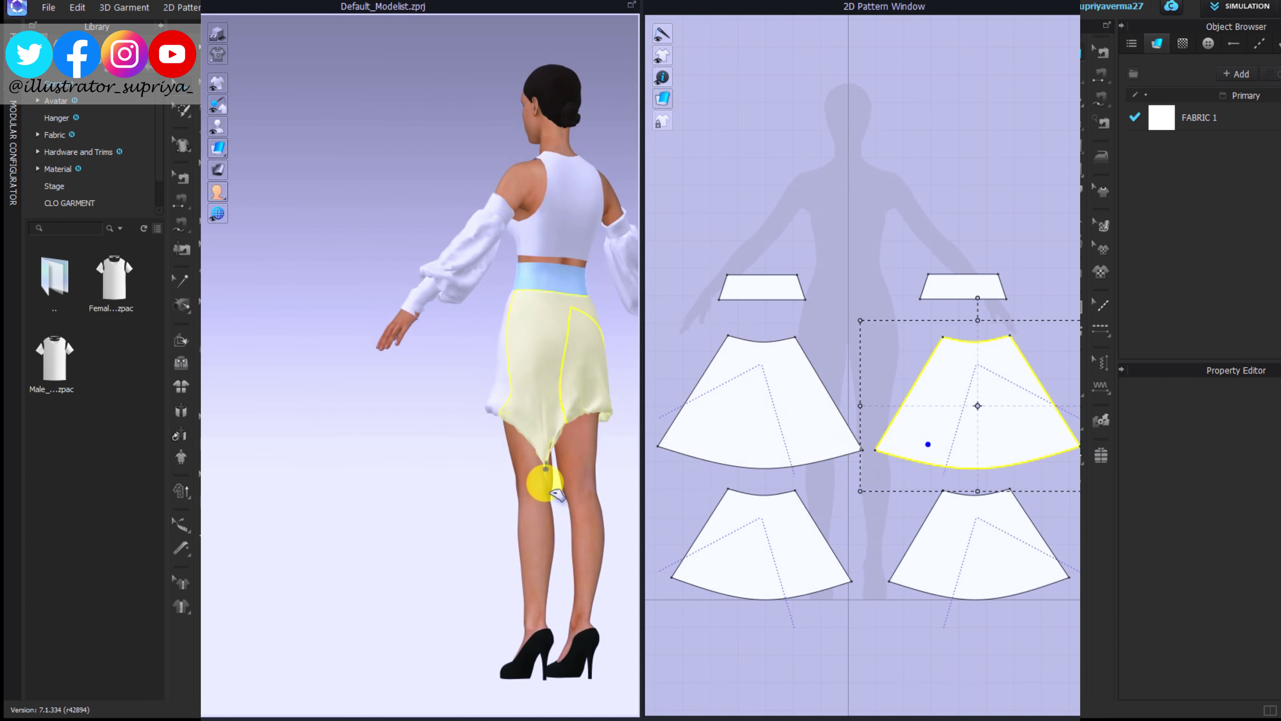
left_click_drag(631, 457, 623, 464)
Step: Box-select the hems of all four skirt panels and nudge them down
key("2")
scroll(807, 621, "down", 3)
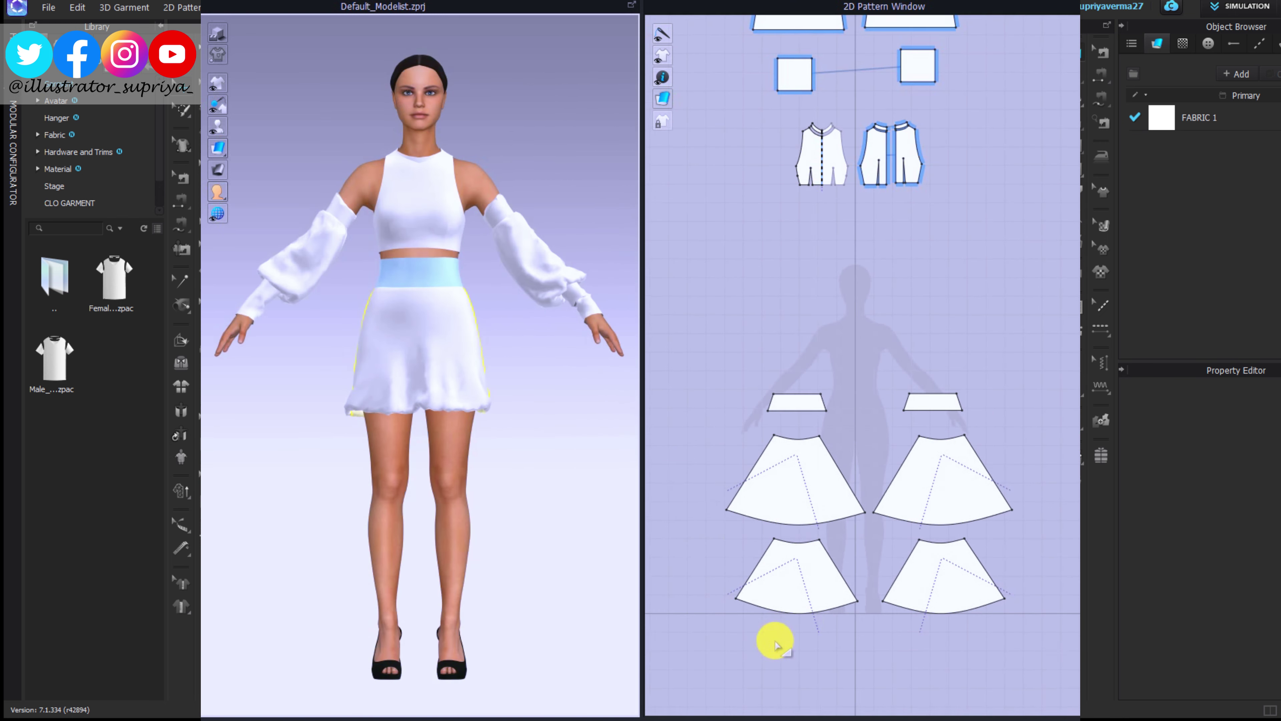
left_click_drag(696, 483, 938, 526)
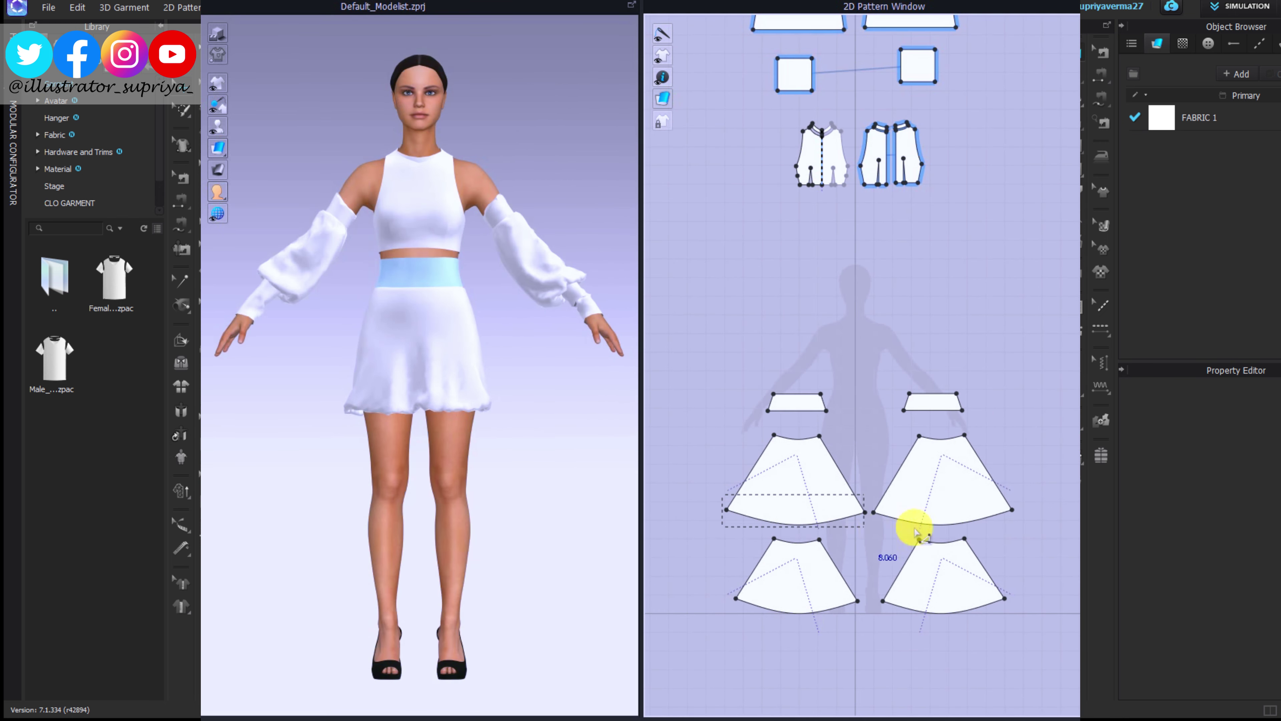
left_click_drag(699, 583, 930, 644)
key("Down")
key("Down")
key("Down")
key("Down")
key("Down")
key("Down")
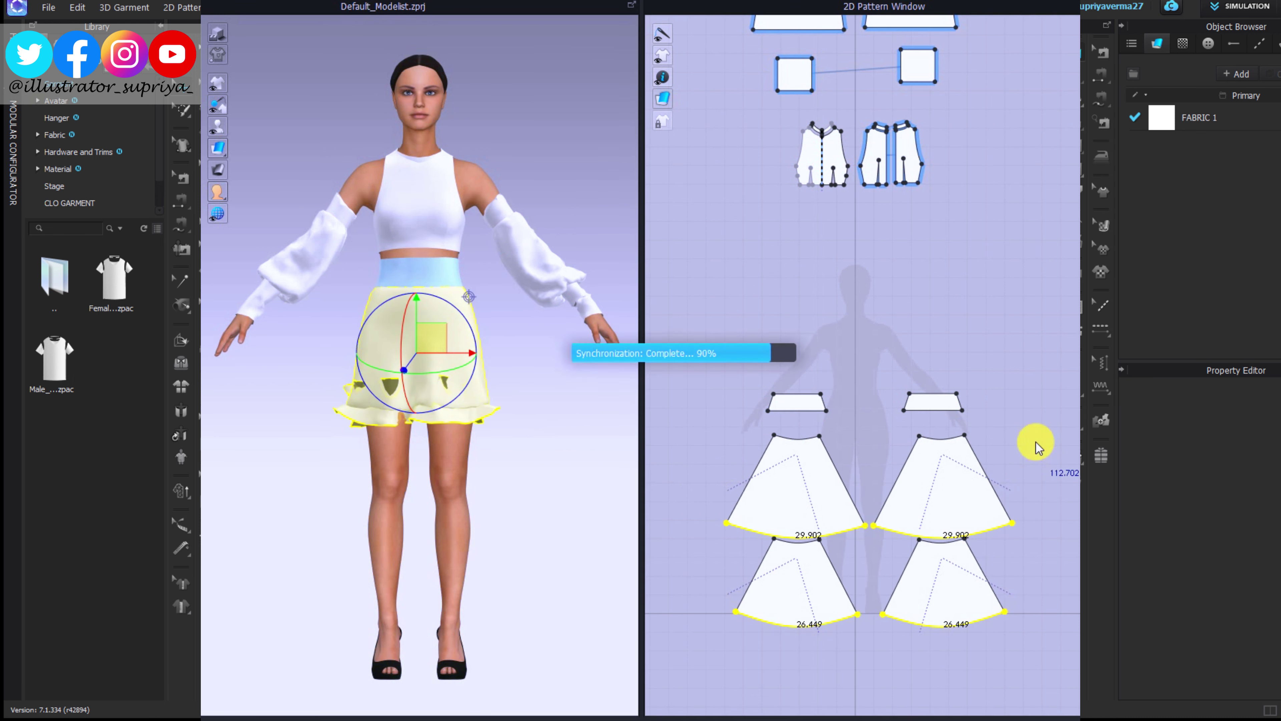
Step: Pull the lengthened skirt hems in 3D to test the drape
left_click_drag(501, 431, 543, 515)
left_click_drag(345, 429, 335, 497)
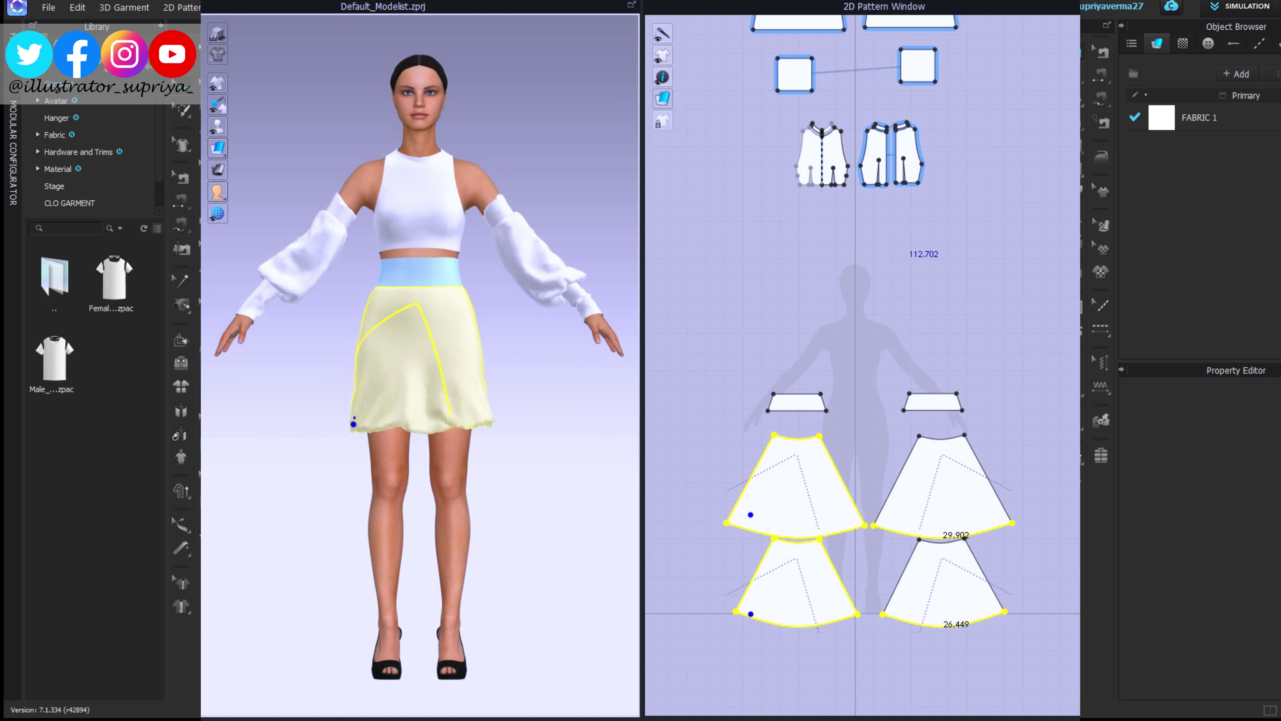
left_click_drag(508, 429, 524, 497)
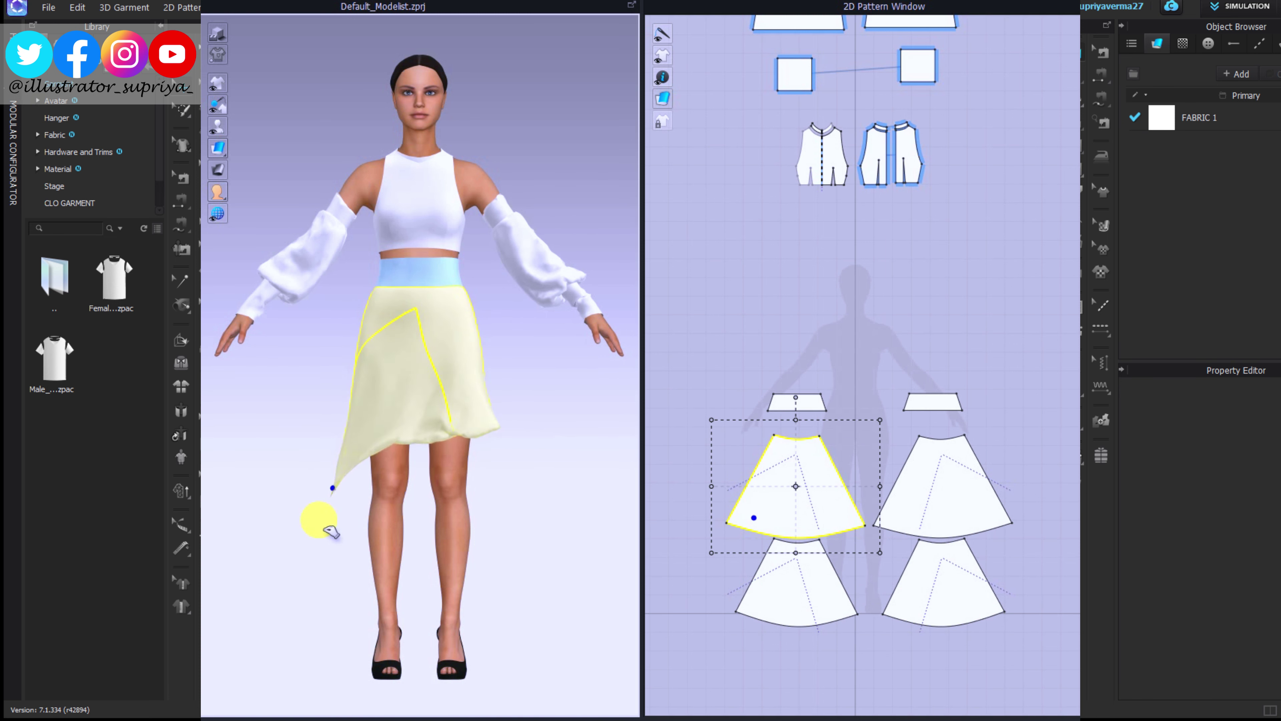
Step: Pull the skirt hem and sleeve cuff in 3D to test how they swing
left_click_drag(747, 323, 1007, 415)
left_click(437, 179)
mouse_move(355, 426)
left_mouse_down()
mouse_move(300, 458)
mouse_move(443, 430)
left_mouse_up()
key("8")
left_click_drag(413, 512, 407, 552)
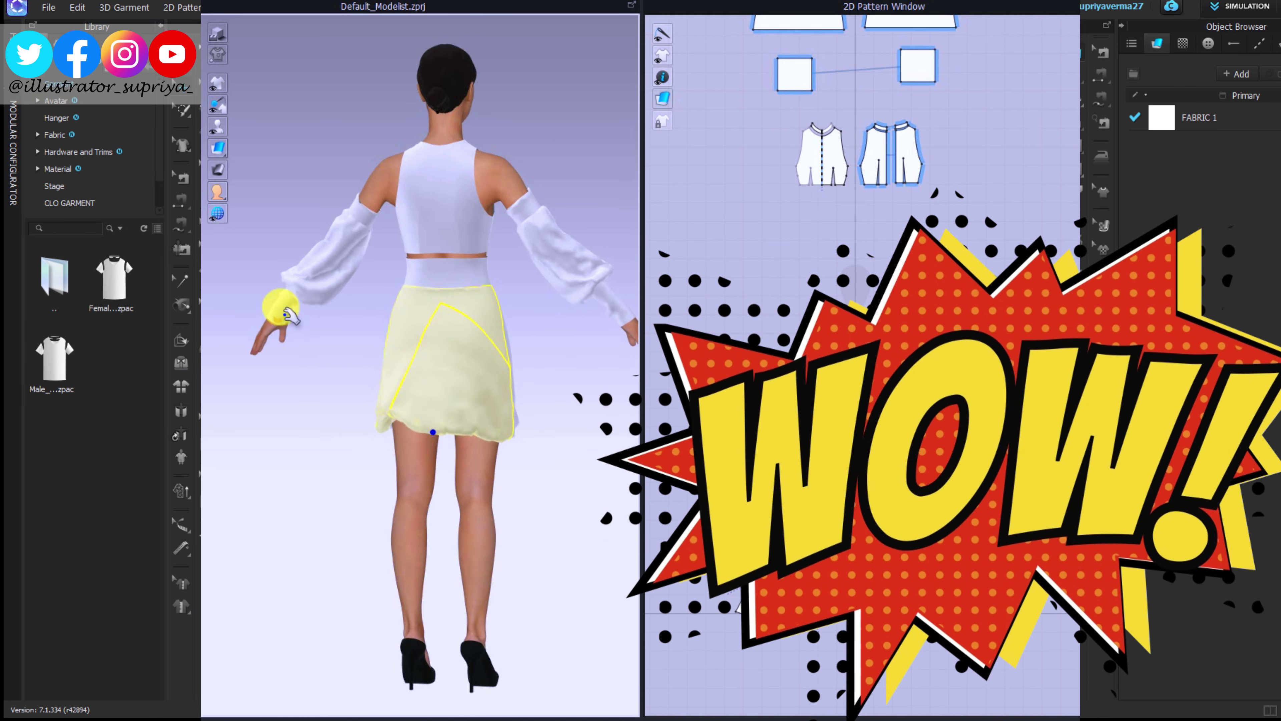
mouse_move(296, 305)
left_mouse_down()
mouse_move(294, 346)
mouse_move(331, 342)
left_mouse_up()
key("2")
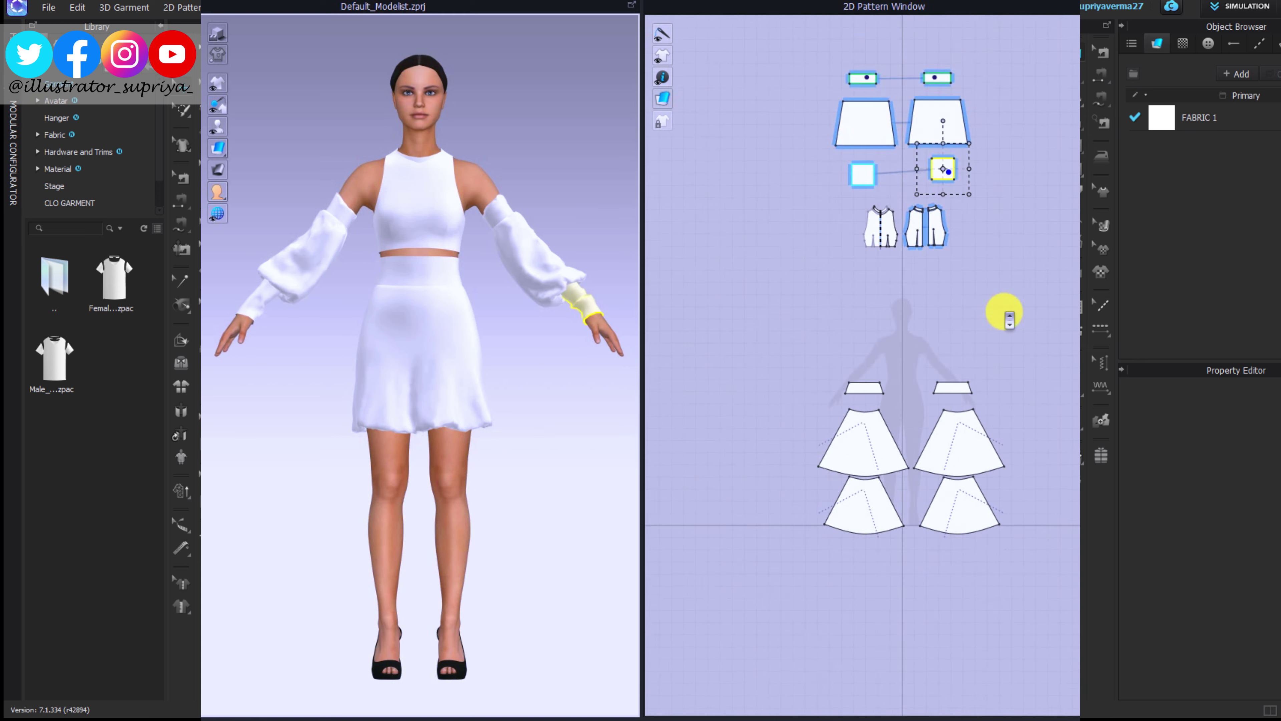
Step: Select all pattern pieces and tug the front skirt hem once more
scroll(1000, 309, "down", 3)
key("ctrl+a")
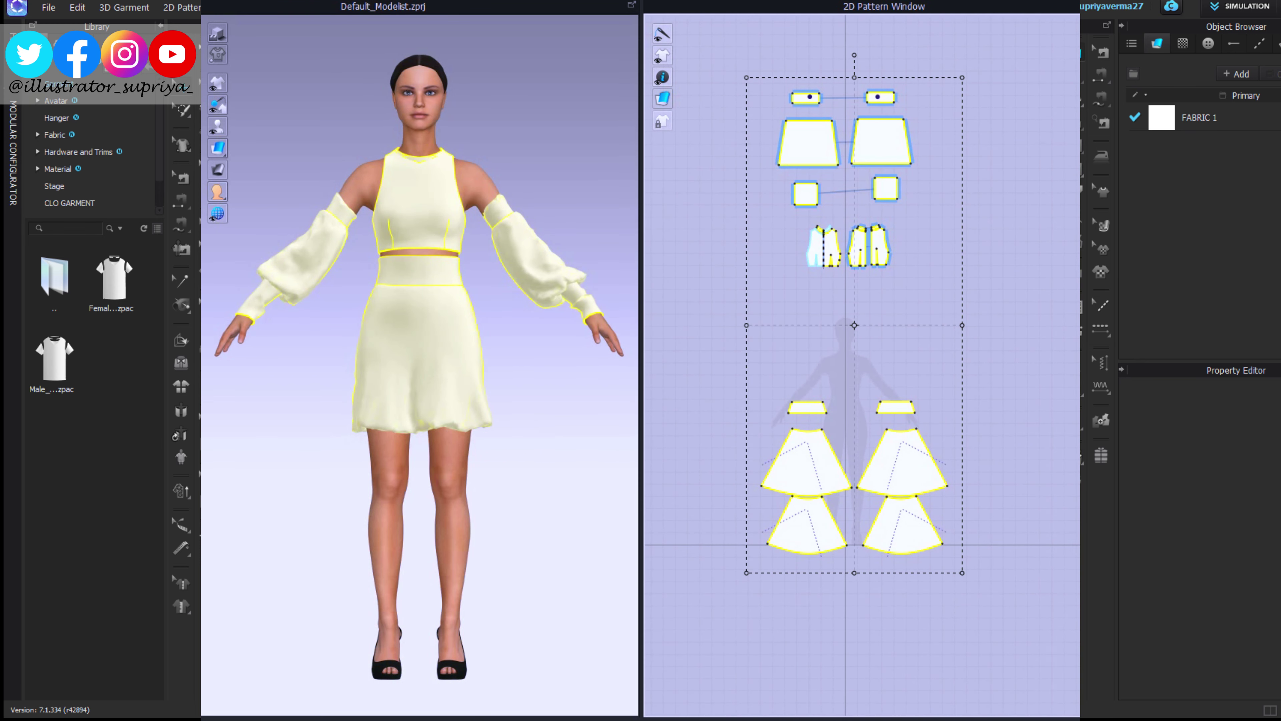
left_click(752, 565)
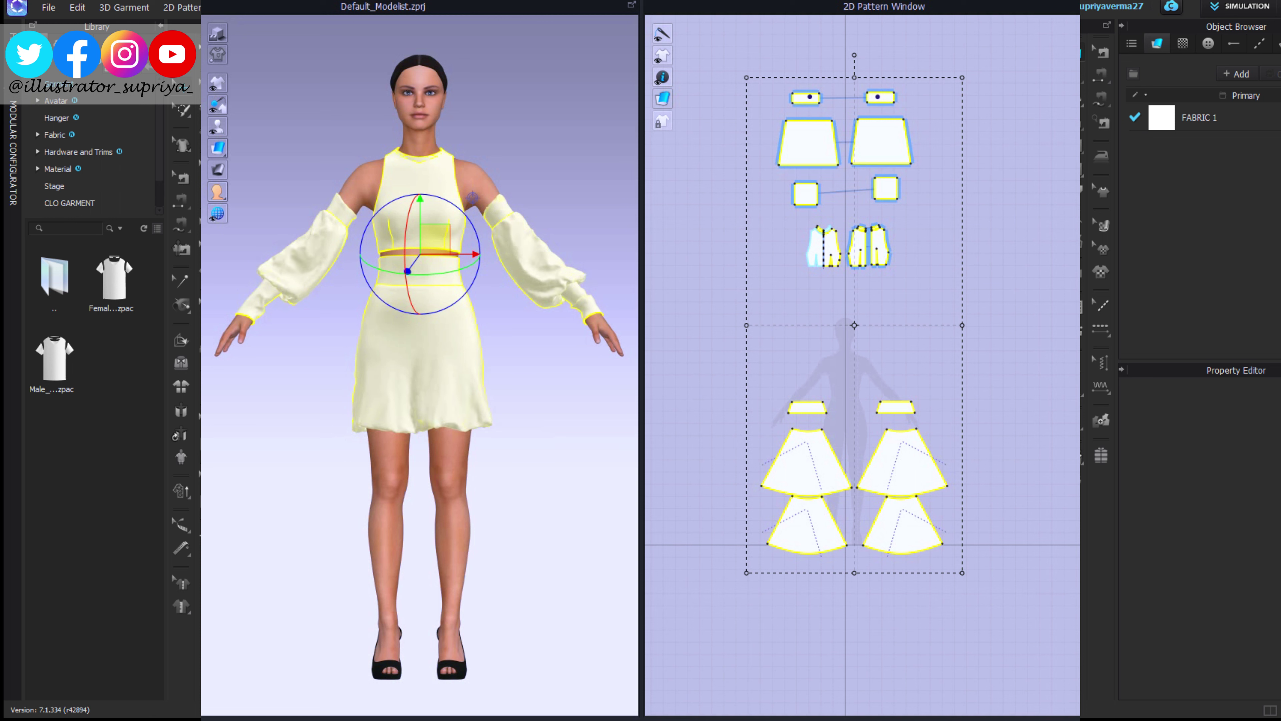
left_click(591, 430)
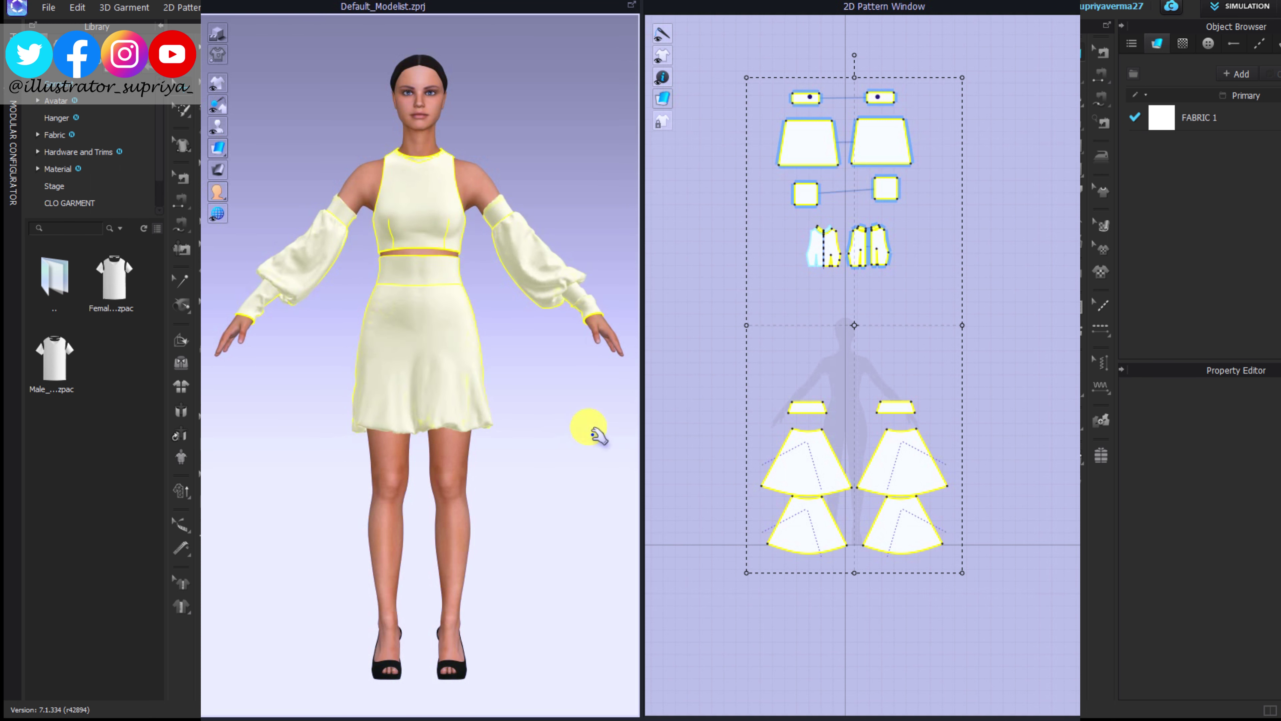
left_click_drag(485, 425, 539, 456)
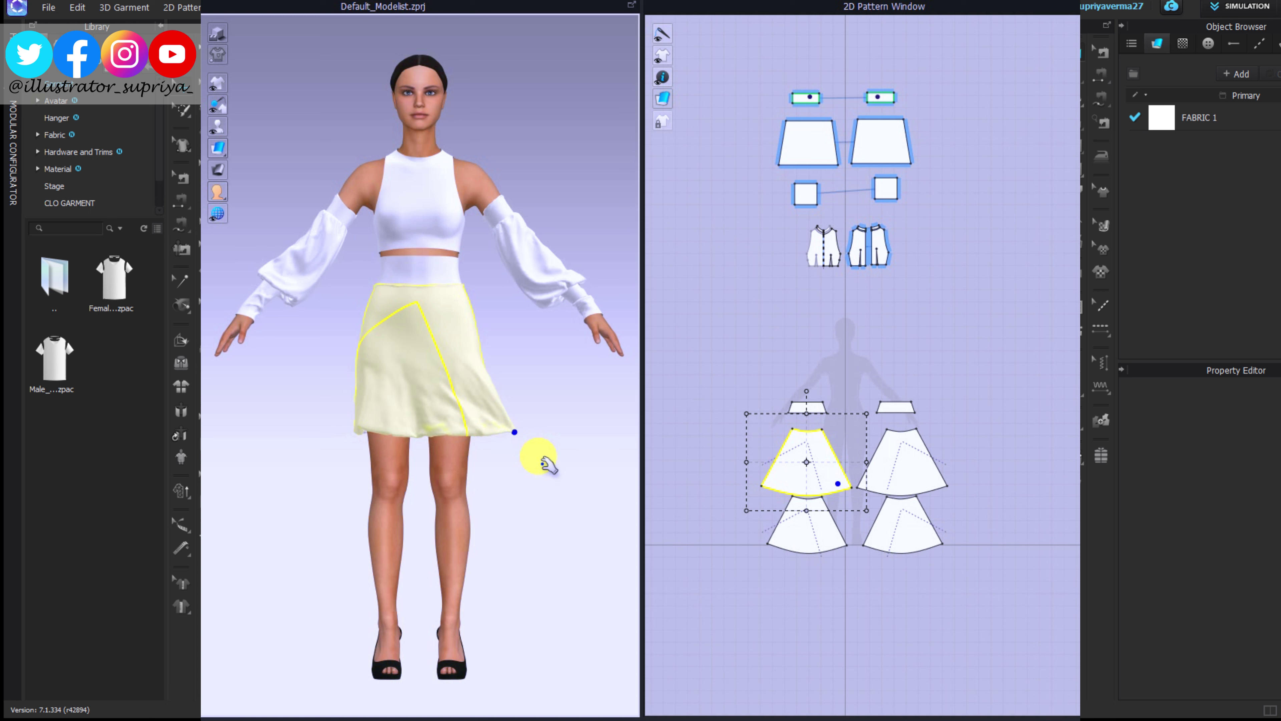
key("ctrl+a")
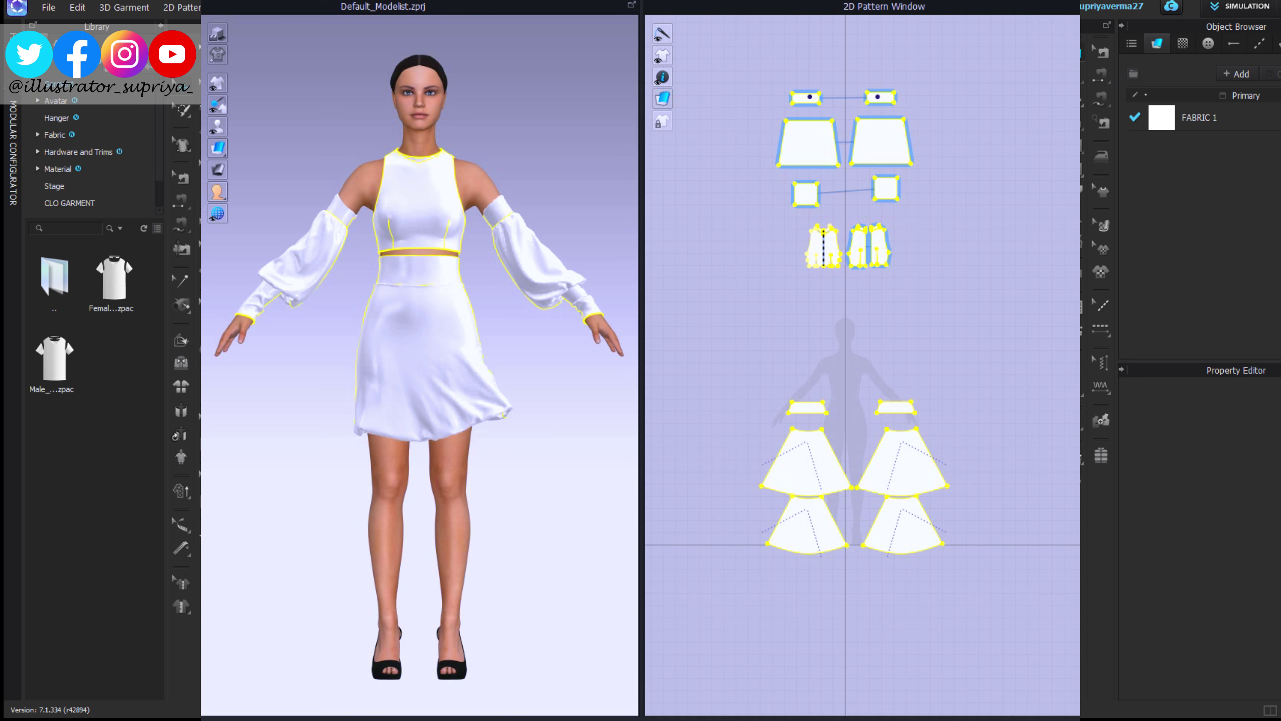
Step: Pick a bright blue swatch in the fabric Color picker and confirm it
left_click(1007, 301)
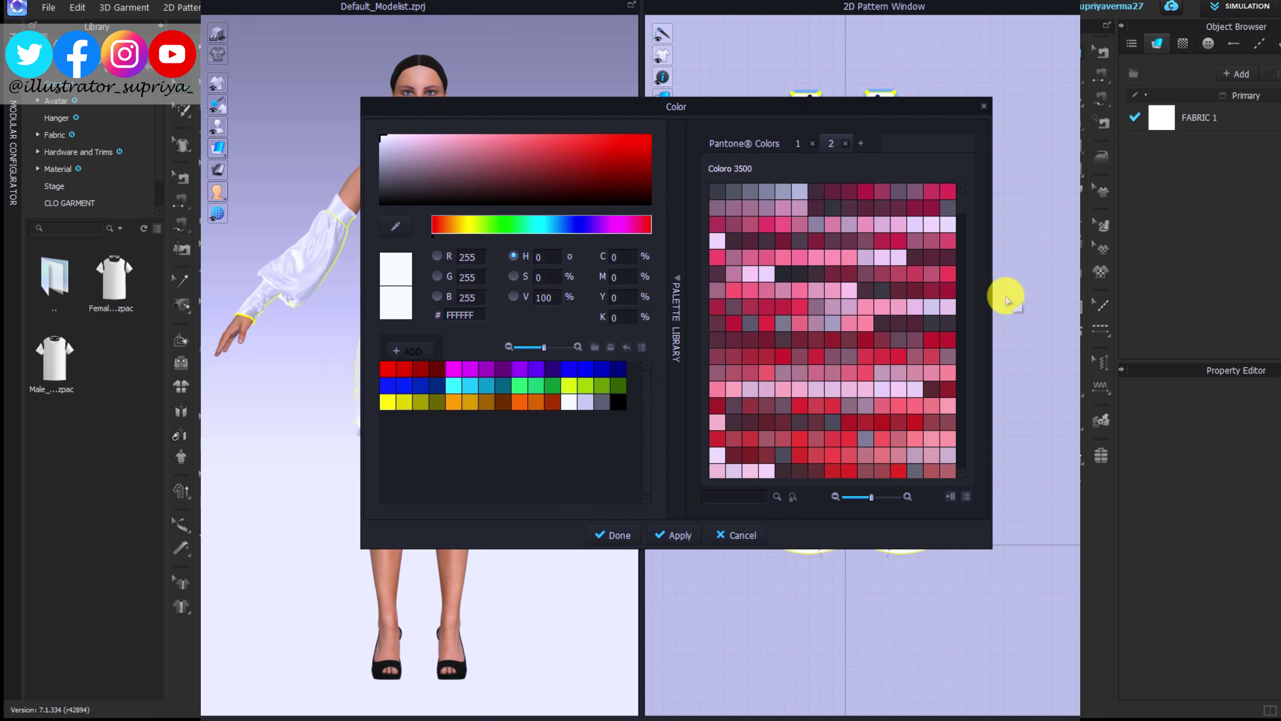
left_click(767, 346)
left_click(704, 344)
left_click(762, 513)
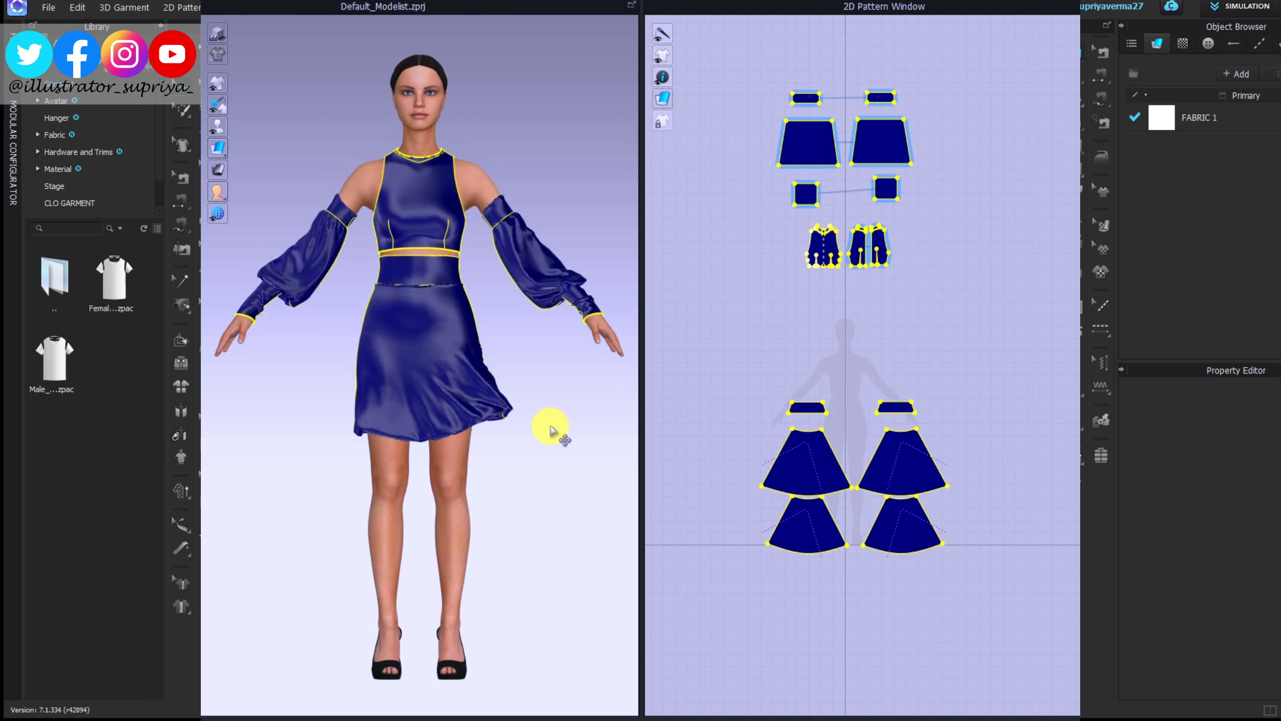
left_click(500, 429)
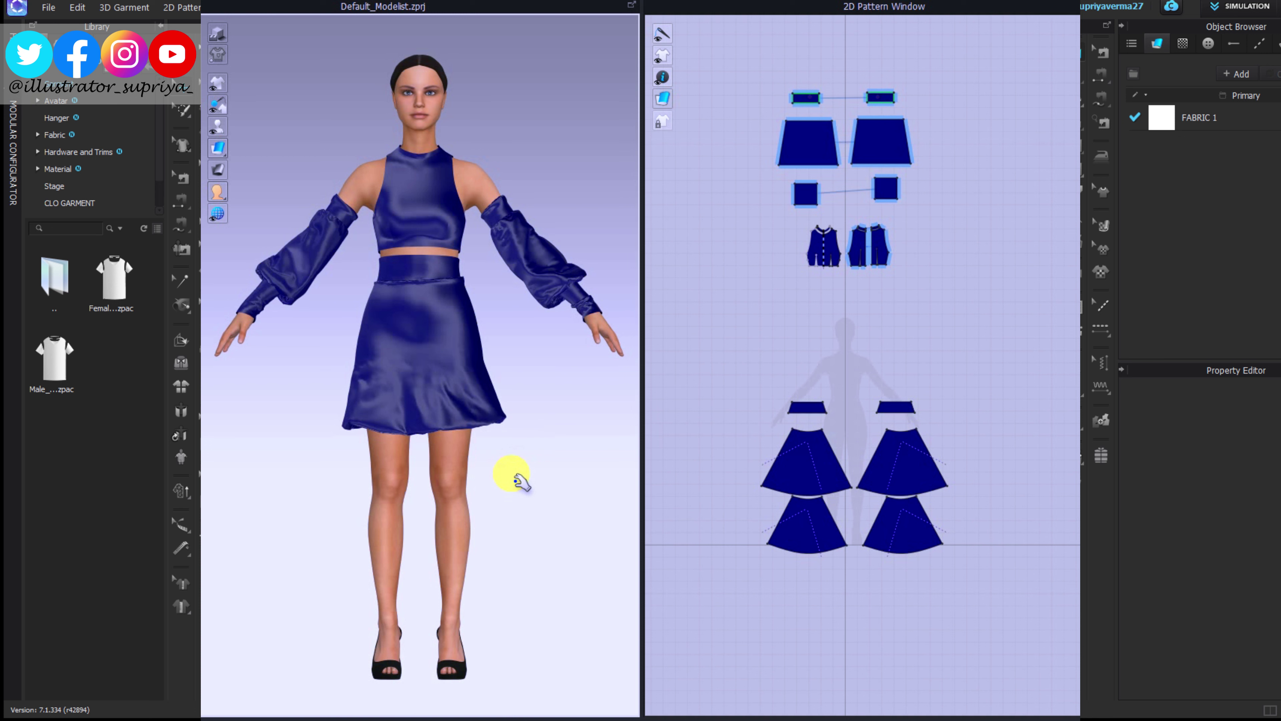
Step: Select all pattern pieces and apply bright blue across top, sleeves and skirt
mouse_move(301, 252)
right_mouse_down()
mouse_move(469, 548)
mouse_move(615, 496)
mouse_move(360, 486)
mouse_move(572, 515)
right_mouse_up()
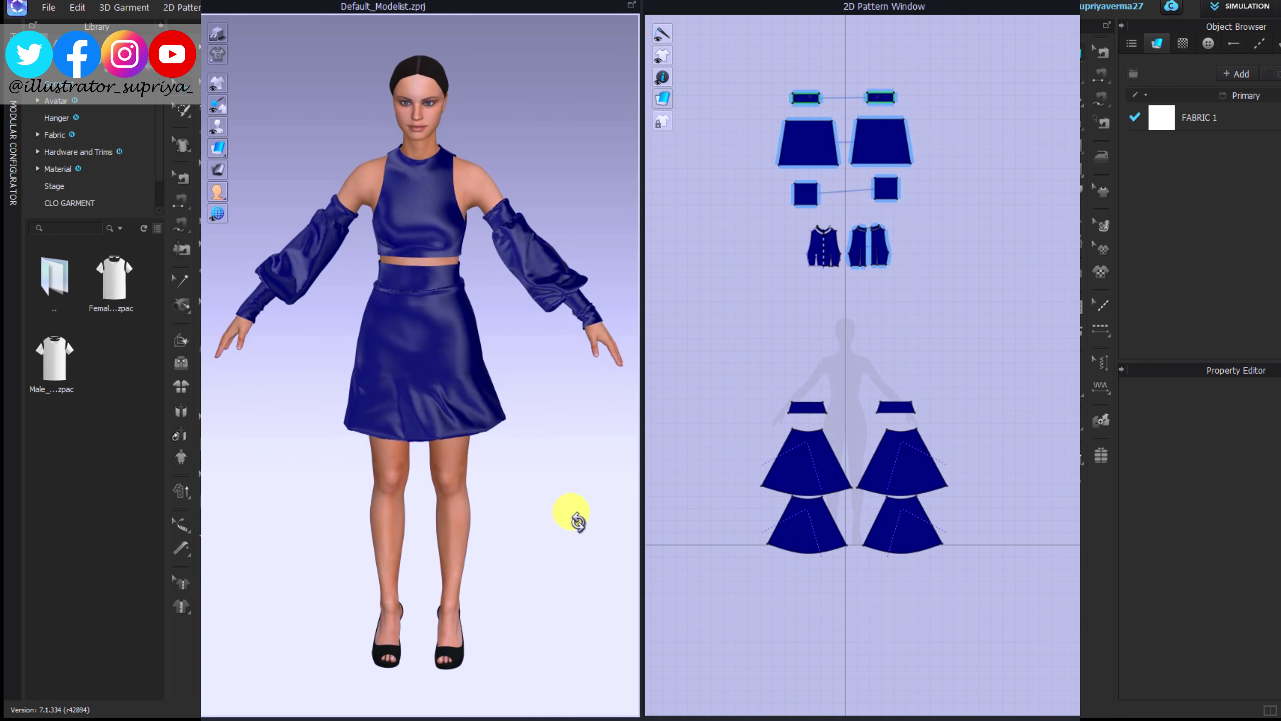
mouse_move(572, 429)
right_mouse_down()
mouse_move(506, 458)
mouse_move(657, 486)
mouse_move(500, 512)
mouse_move(295, 466)
mouse_move(466, 449)
right_mouse_up()
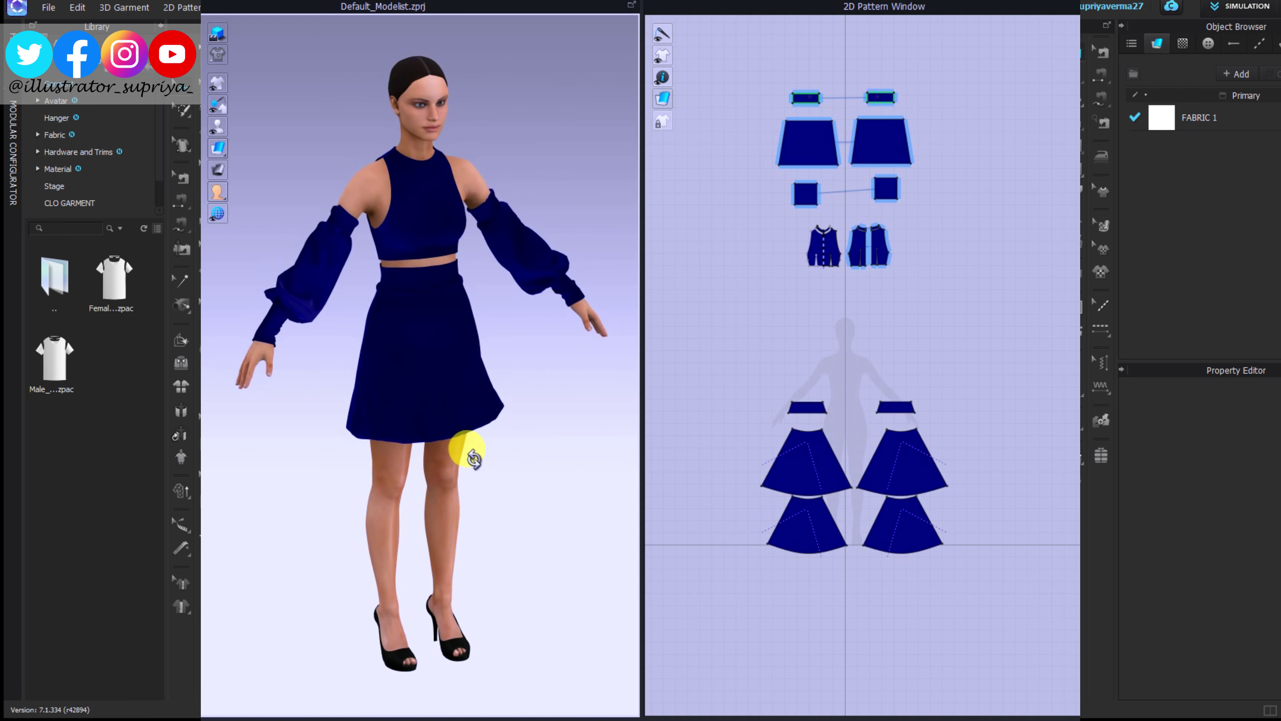
key("ctrl+a")
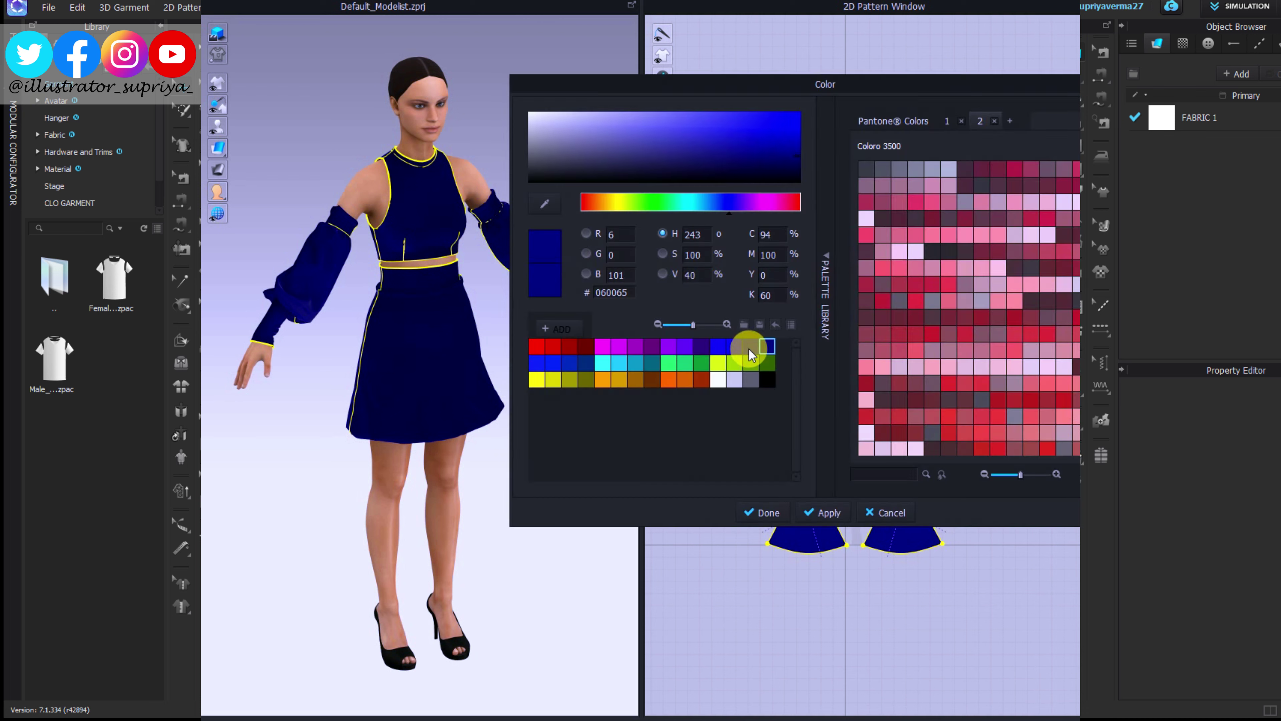
left_click(762, 513)
mouse_move(518, 443)
right_mouse_down()
mouse_move(309, 467)
mouse_move(549, 372)
mouse_move(592, 373)
mouse_move(452, 350)
mouse_move(337, 420)
mouse_move(437, 448)
right_mouse_up()
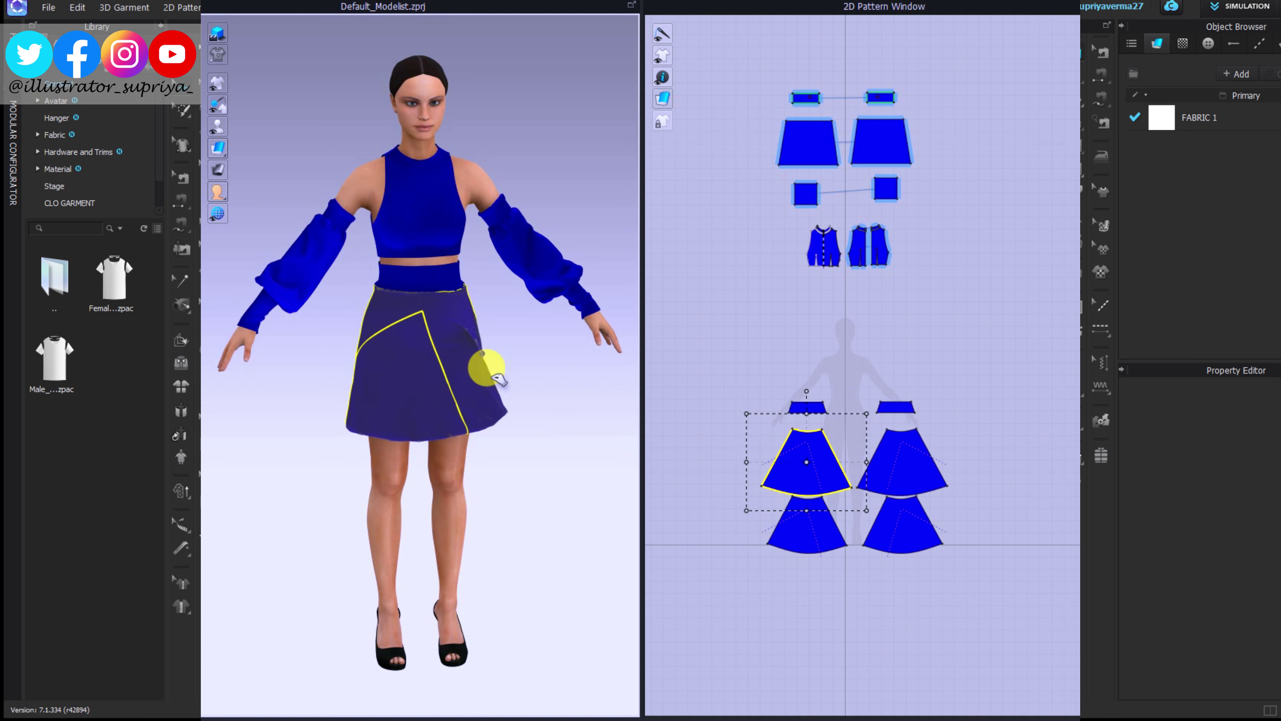
Step: Pick the side edges of the upper and lower skirt panels in the 2D window
left_click(549, 372)
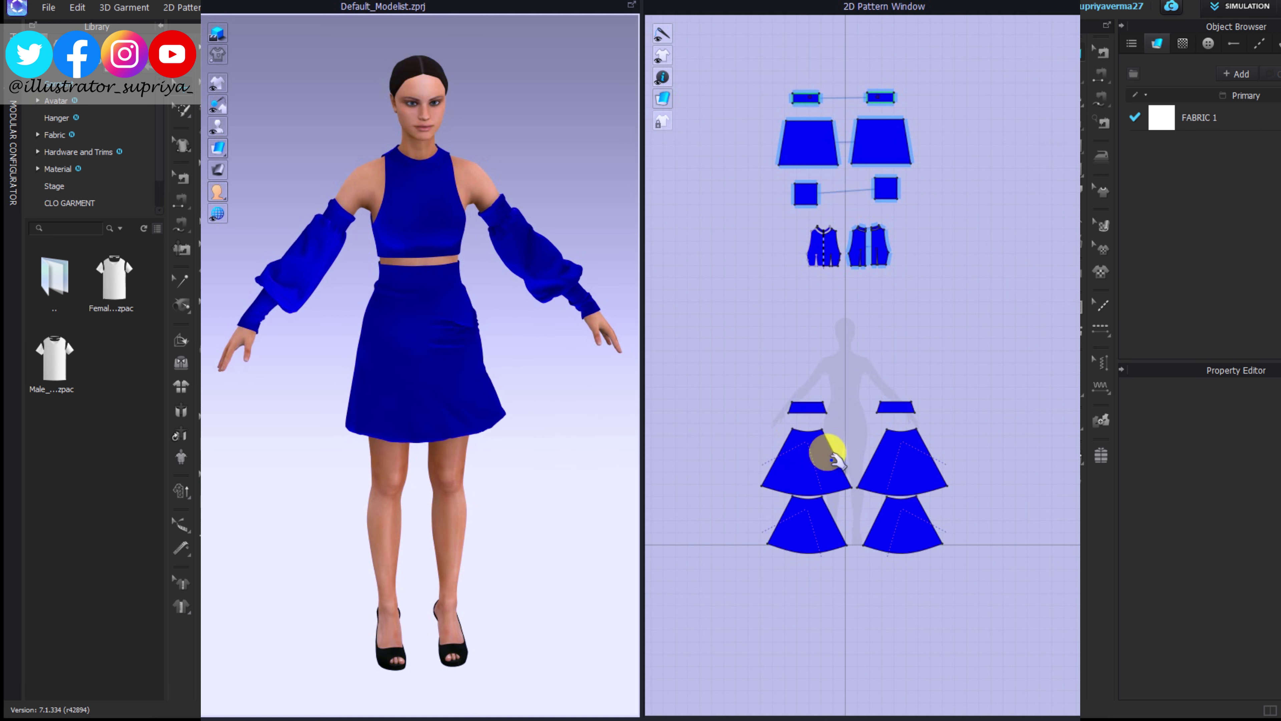
scroll(825, 444, "up", 5)
left_click(825, 489)
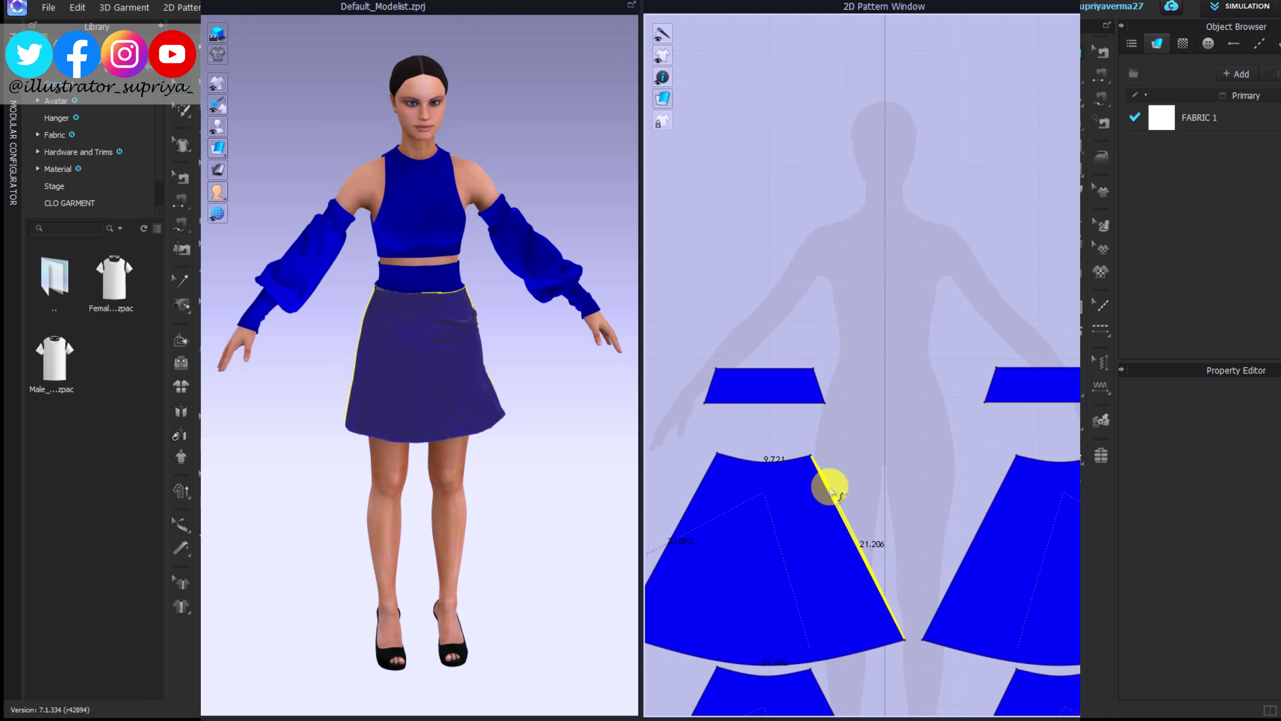
left_click(986, 499)
scroll(952, 509, "down", 3)
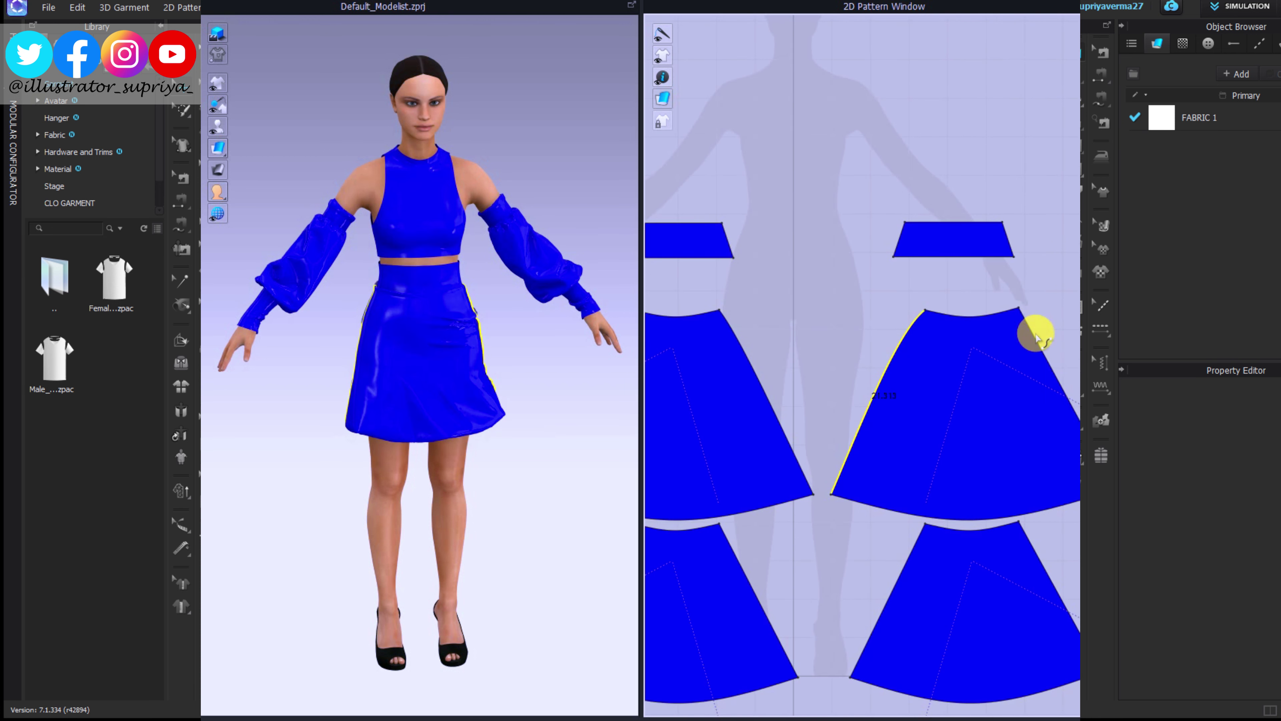
left_click(910, 552)
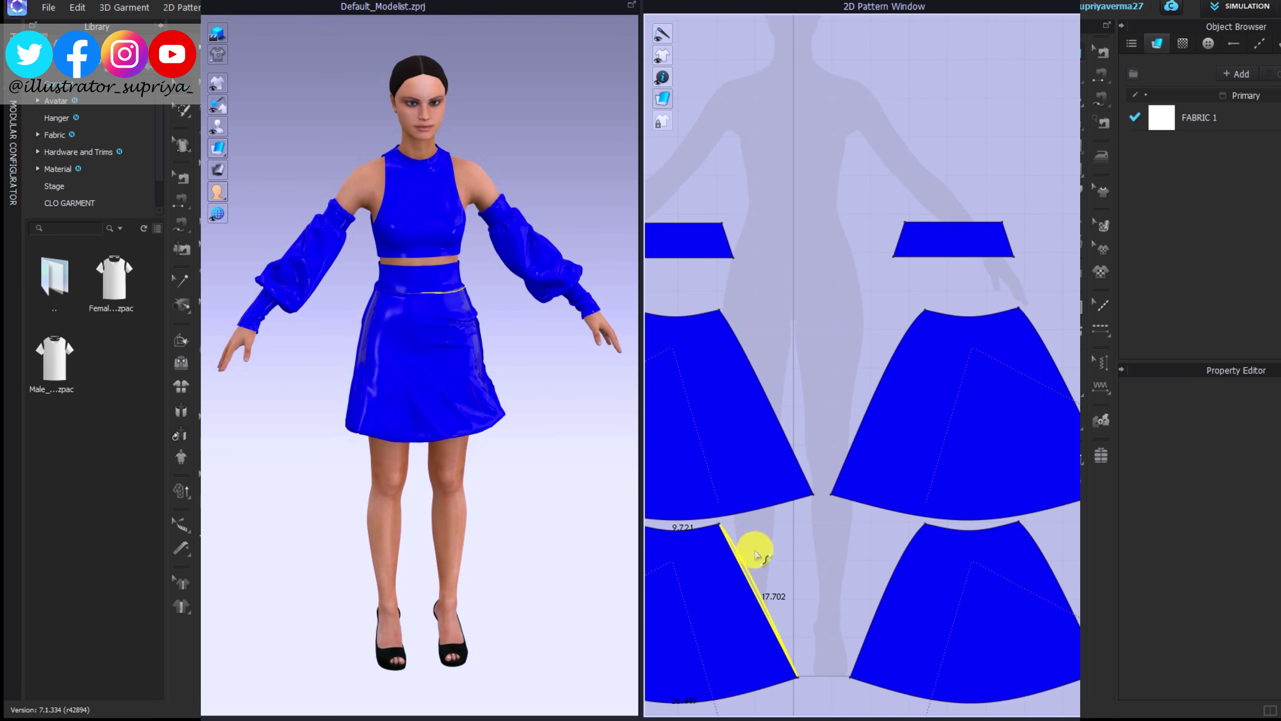
right_click_drag(1069, 628, 904, 609)
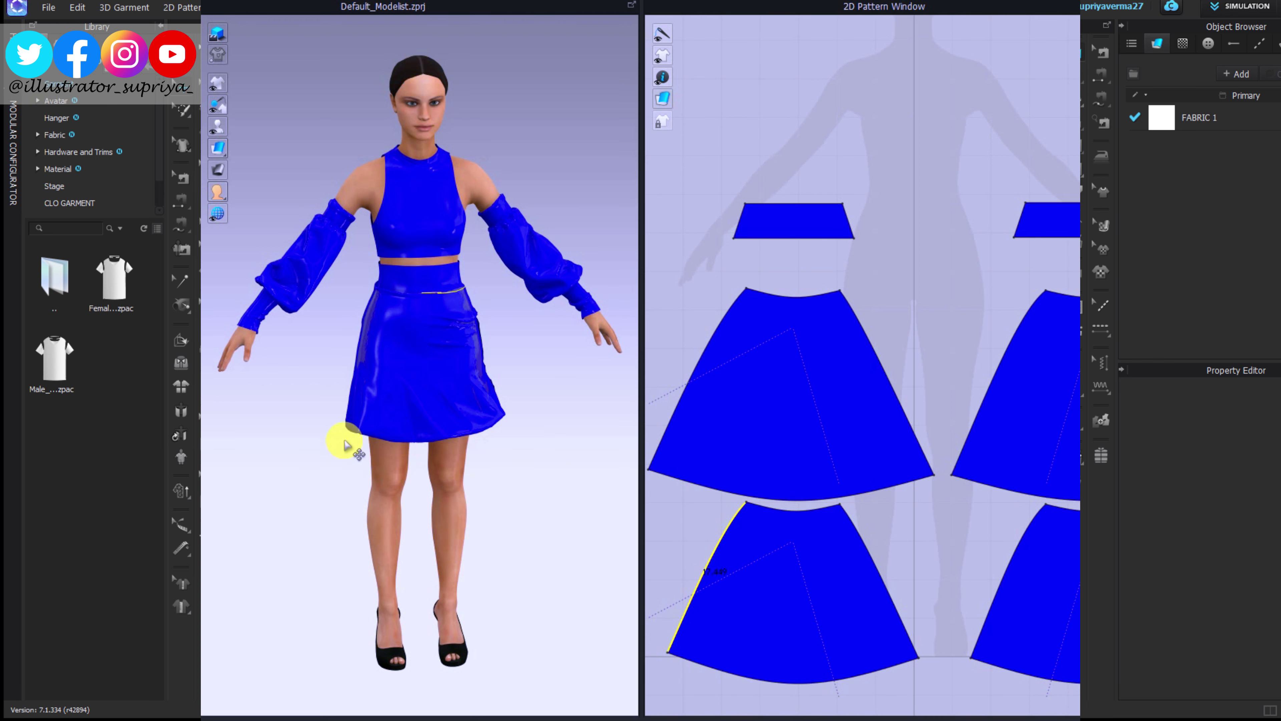
Step: Pull the front skirt hem down-left on the avatar to test the drape
left_click(357, 426)
left_click_drag(342, 500, 339, 502)
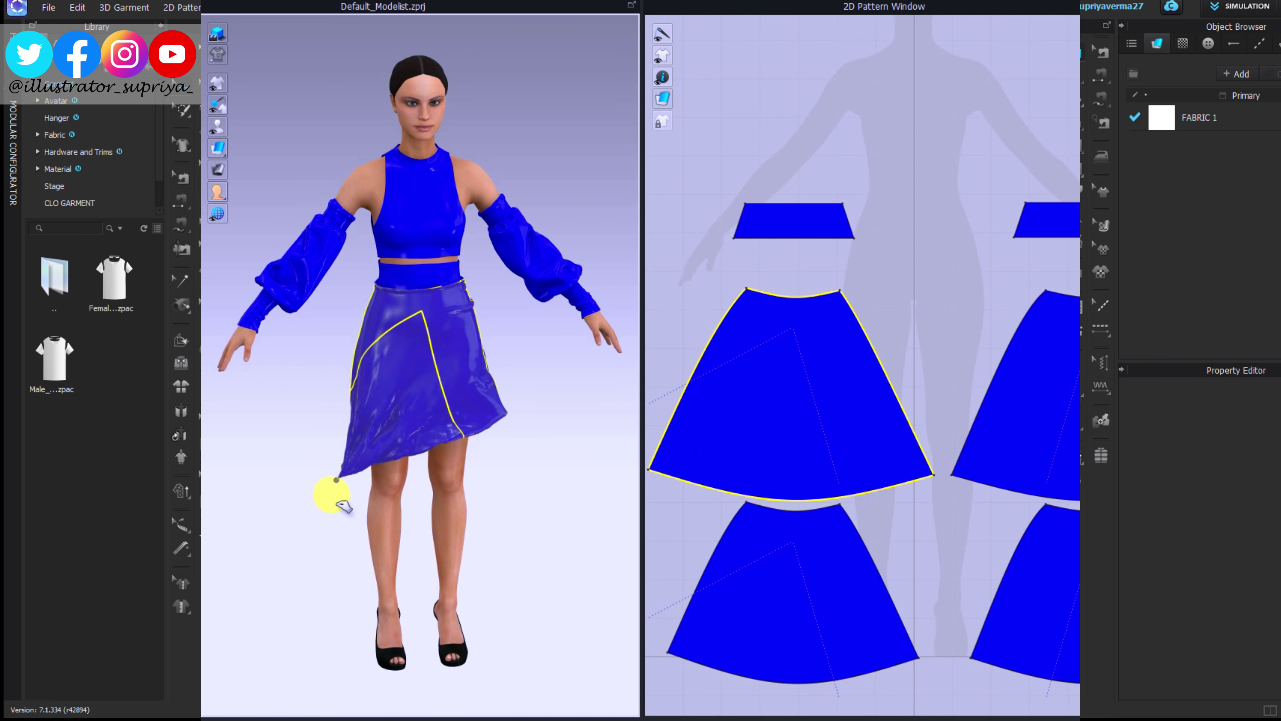
left_click_drag(336, 518, 331, 526)
Step: Tug the front skirt hem left and downward to even the flare
key("ctrl+a")
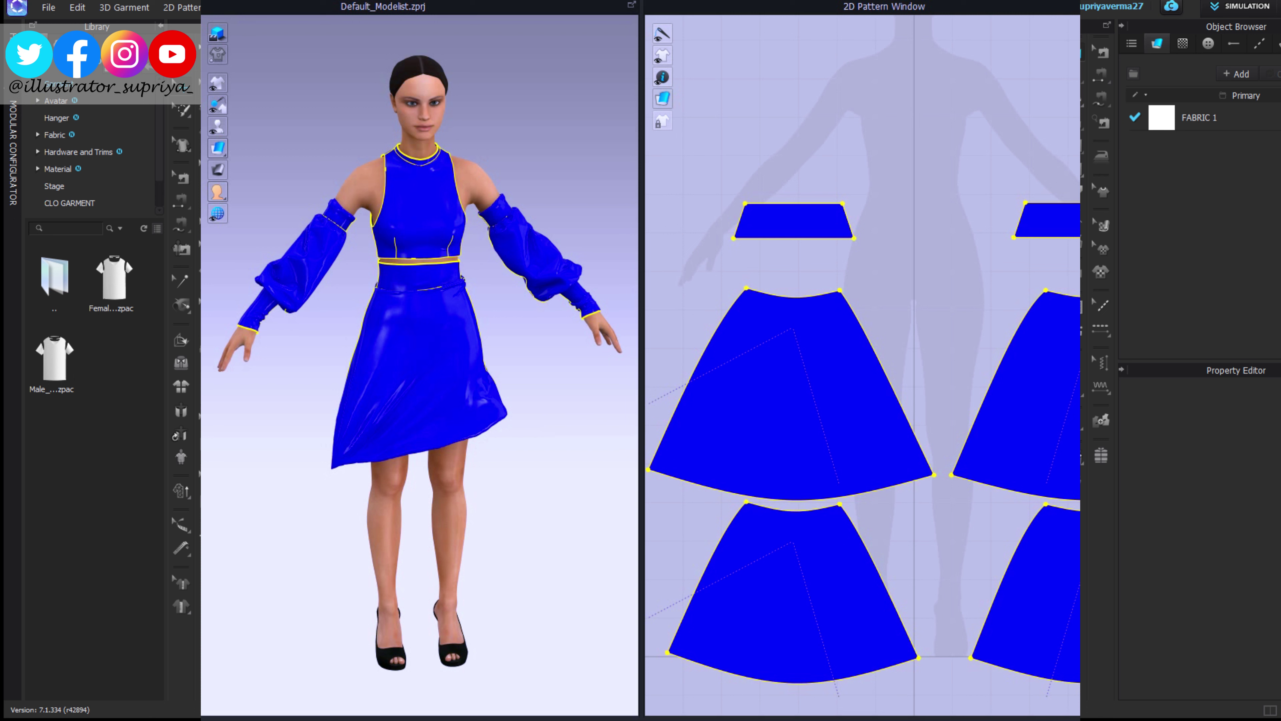
left_click(555, 427)
left_click_drag(555, 427, 505, 419)
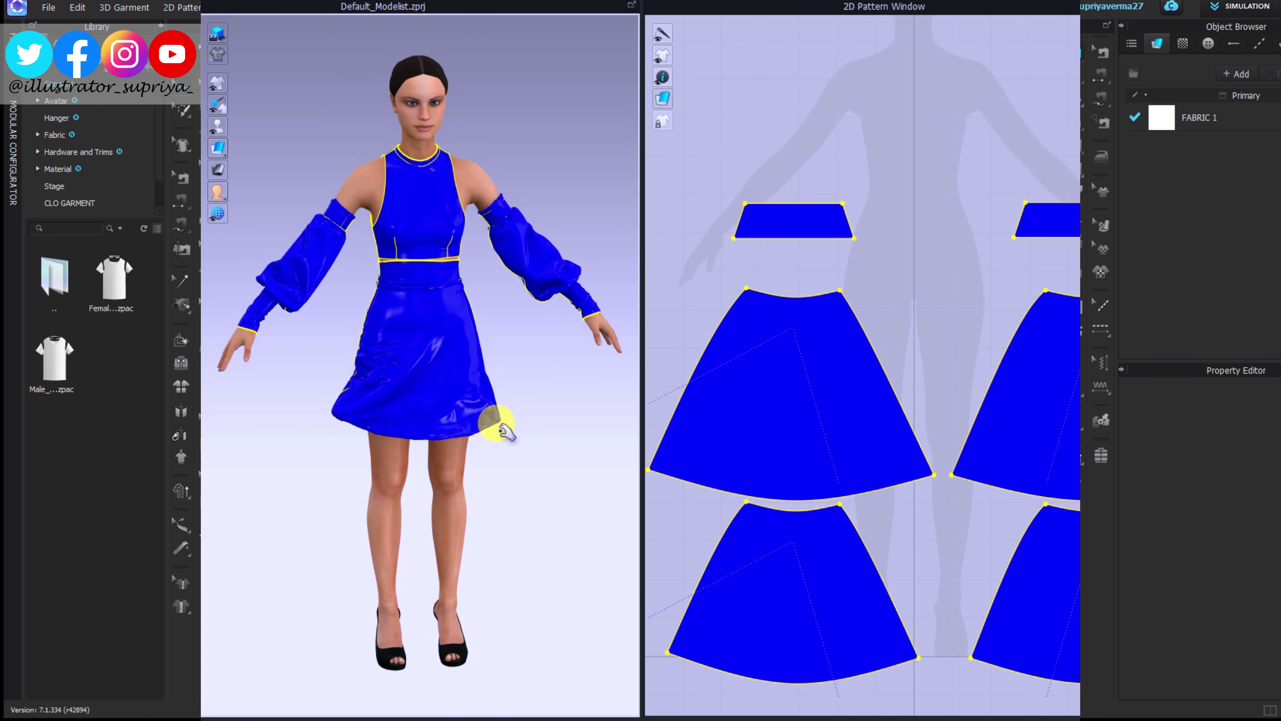
left_click_drag(397, 439, 417, 496)
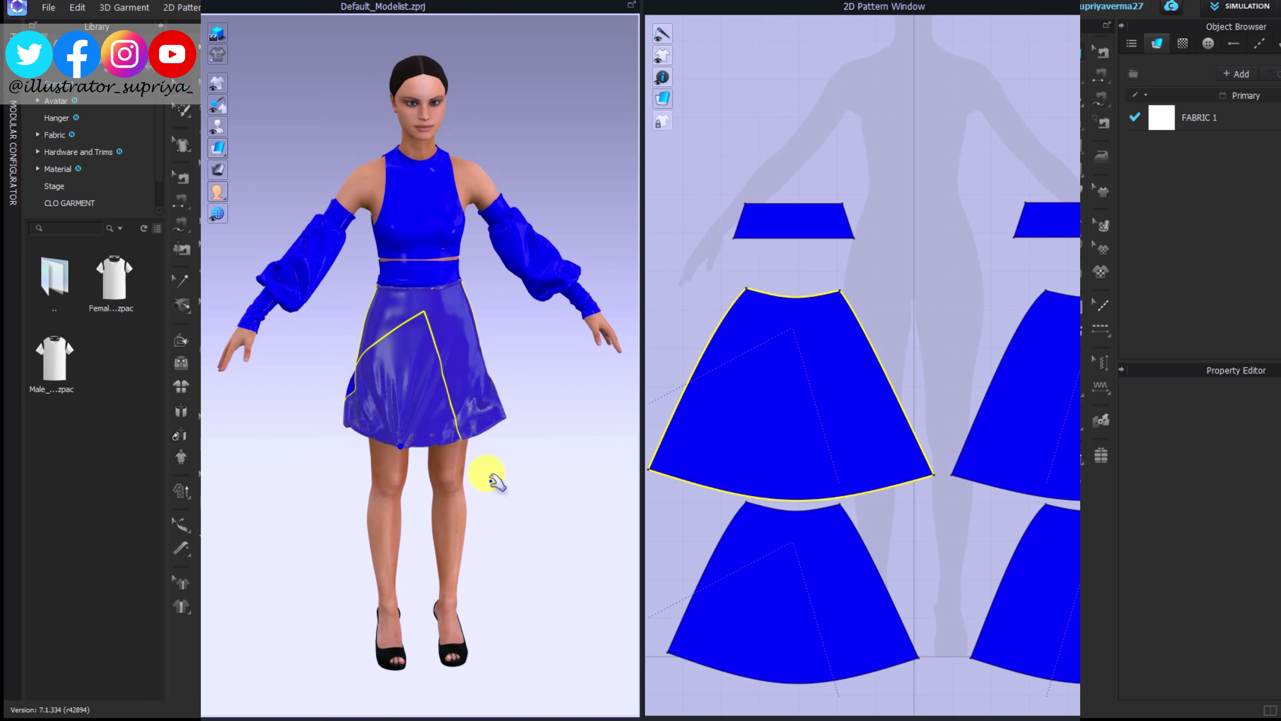
Step: Settle the back skirt hem, then return to a straight front view
right_click_drag(366, 472, 426, 444)
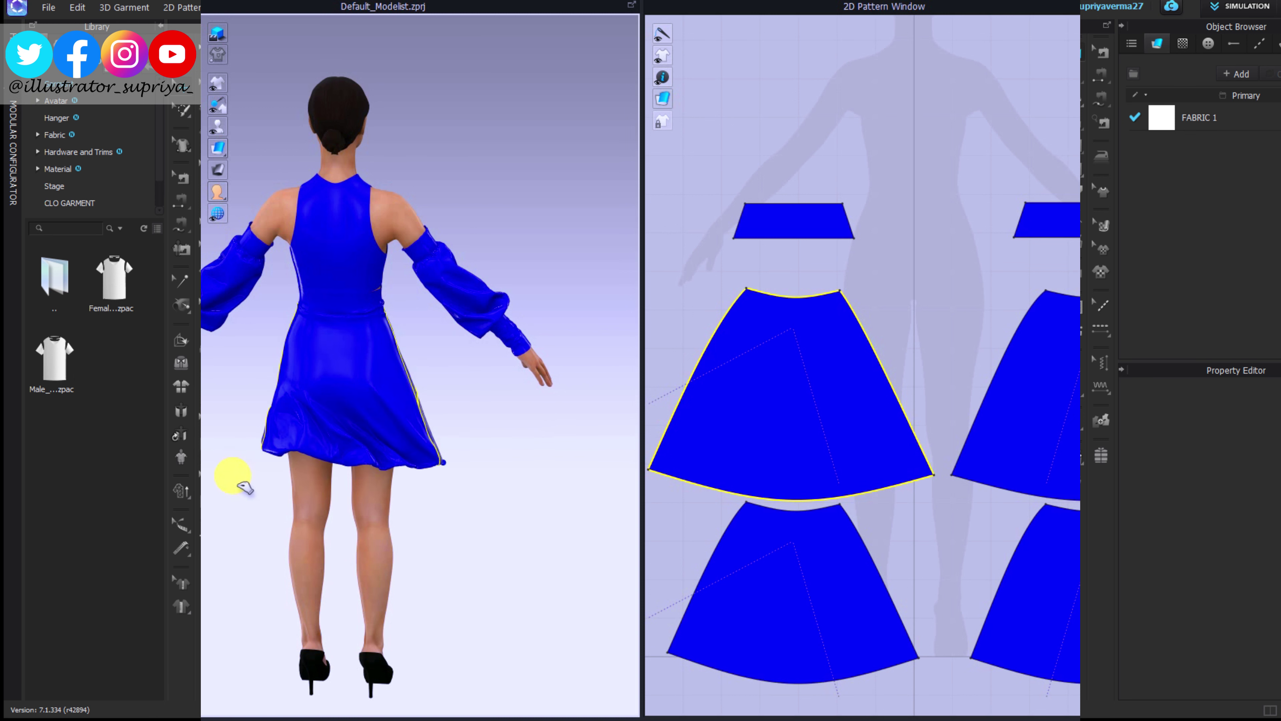
left_click_drag(244, 486, 244, 488)
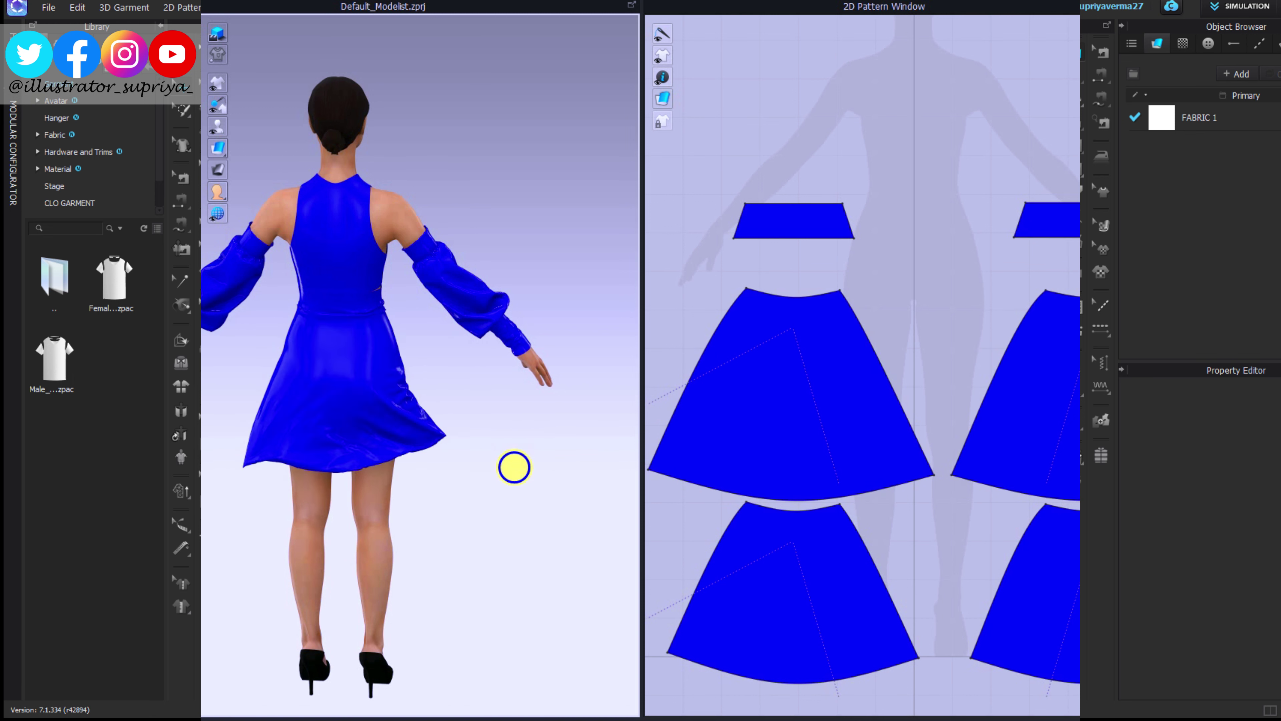
right_click_drag(514, 464, 288, 489)
key("2")
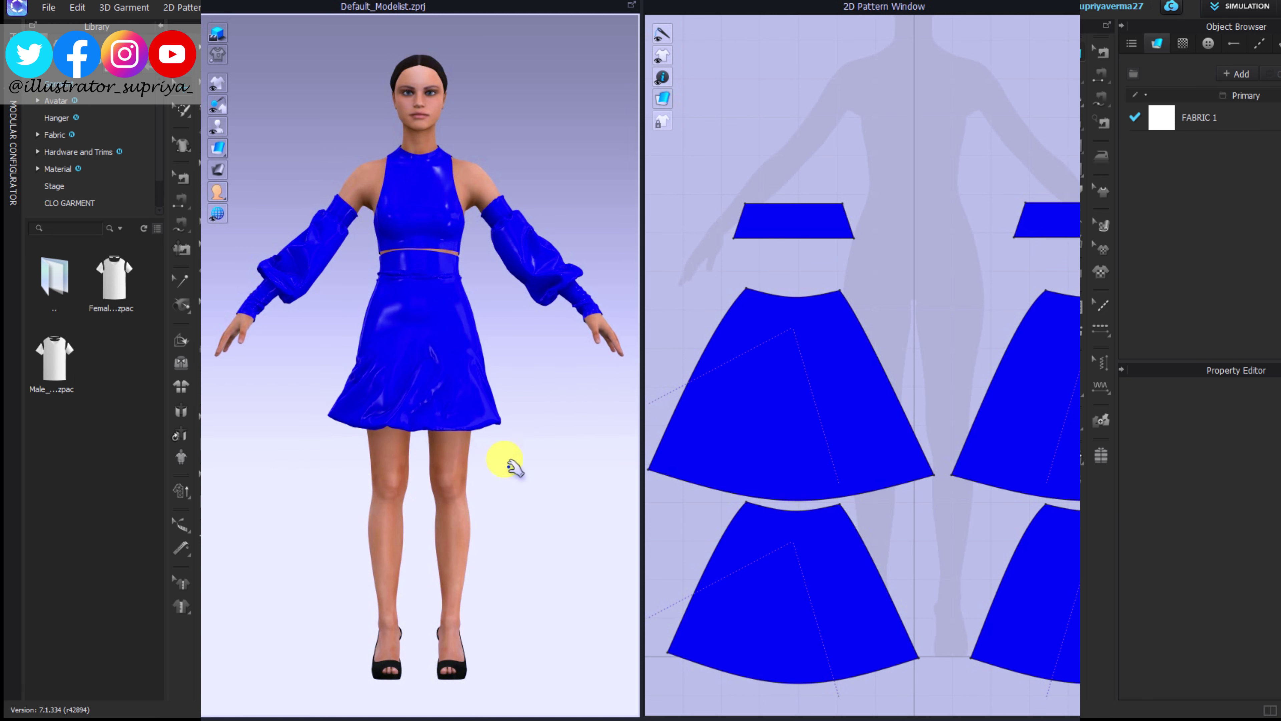
Step: Select both waistband top edges to confirm they total 19.902
right_click_drag(1000, 294, 889, 309)
left_click(961, 217)
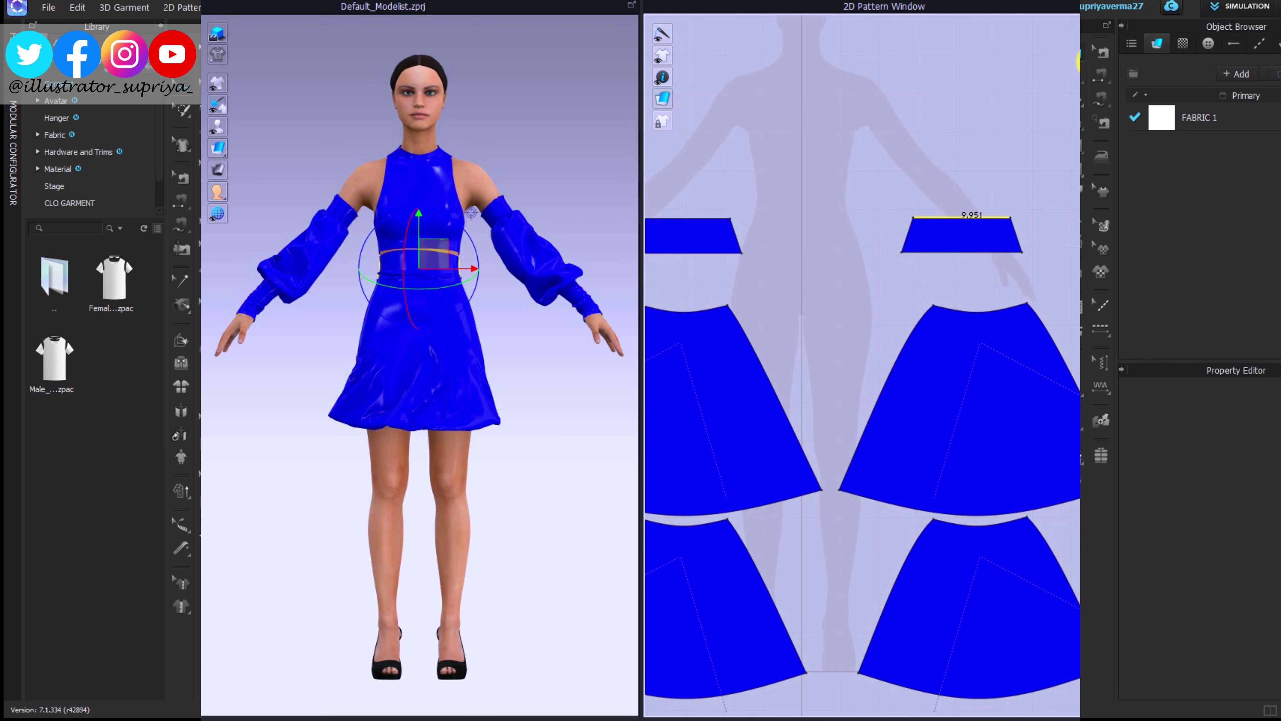
left_click(696, 225, "shift")
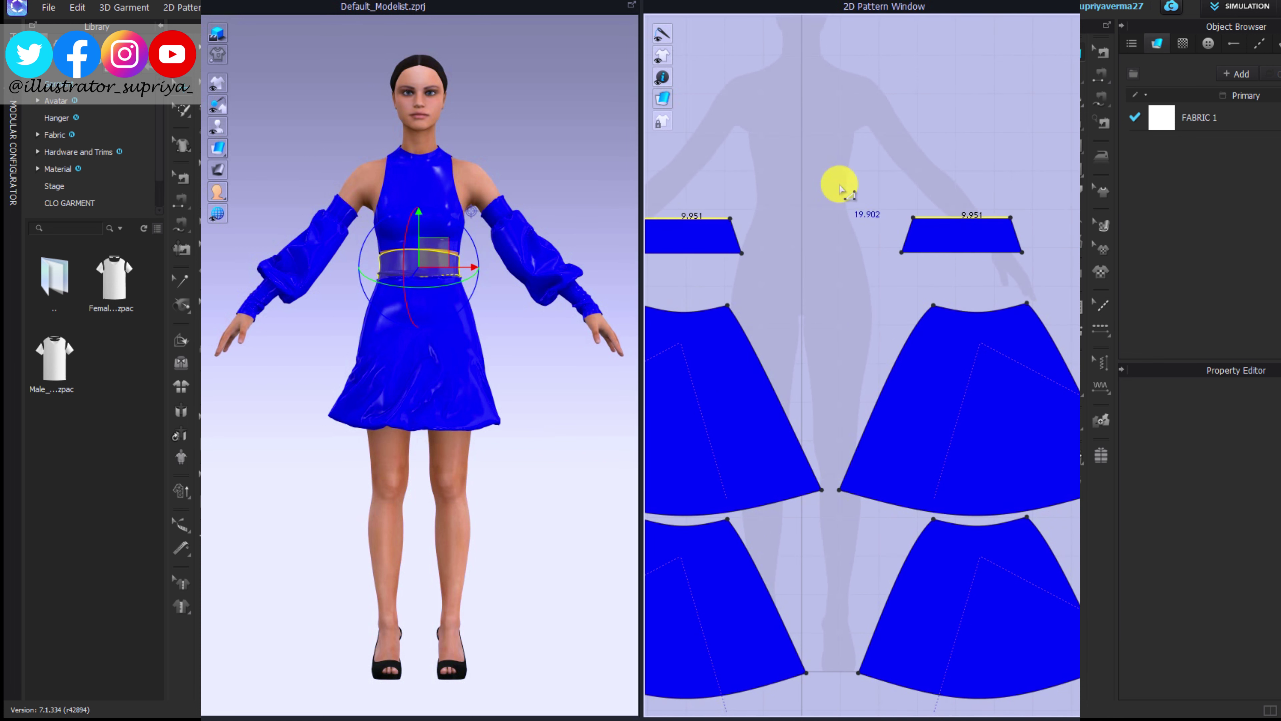
left_click(591, 457)
Step: Review the skirt pieces, then pose the avatar with a hand on the hip
mouse_move(301, 469)
right_mouse_down()
mouse_move(415, 472)
mouse_move(309, 435)
right_mouse_up()
scroll(860, 302, "down", 5)
left_click_drag(763, 266, 941, 415)
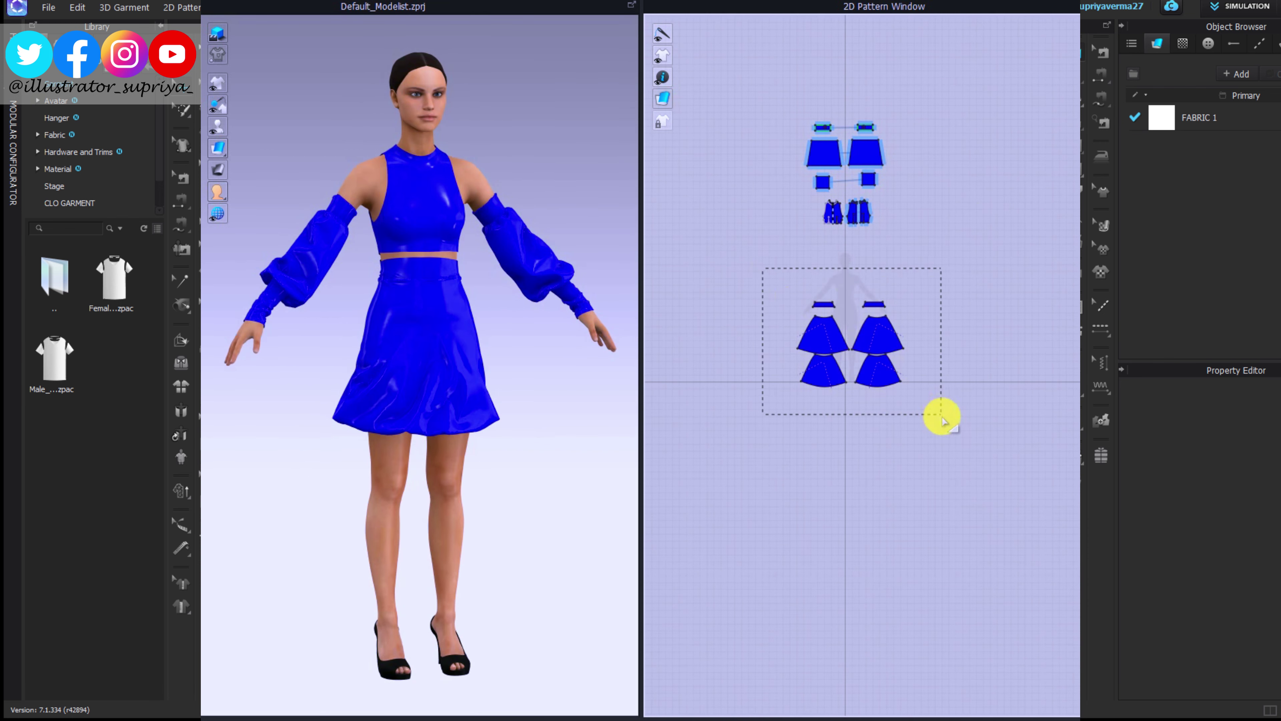
left_click(975, 283)
scroll(926, 341, "up", 3)
scroll(753, 461, "up", 3)
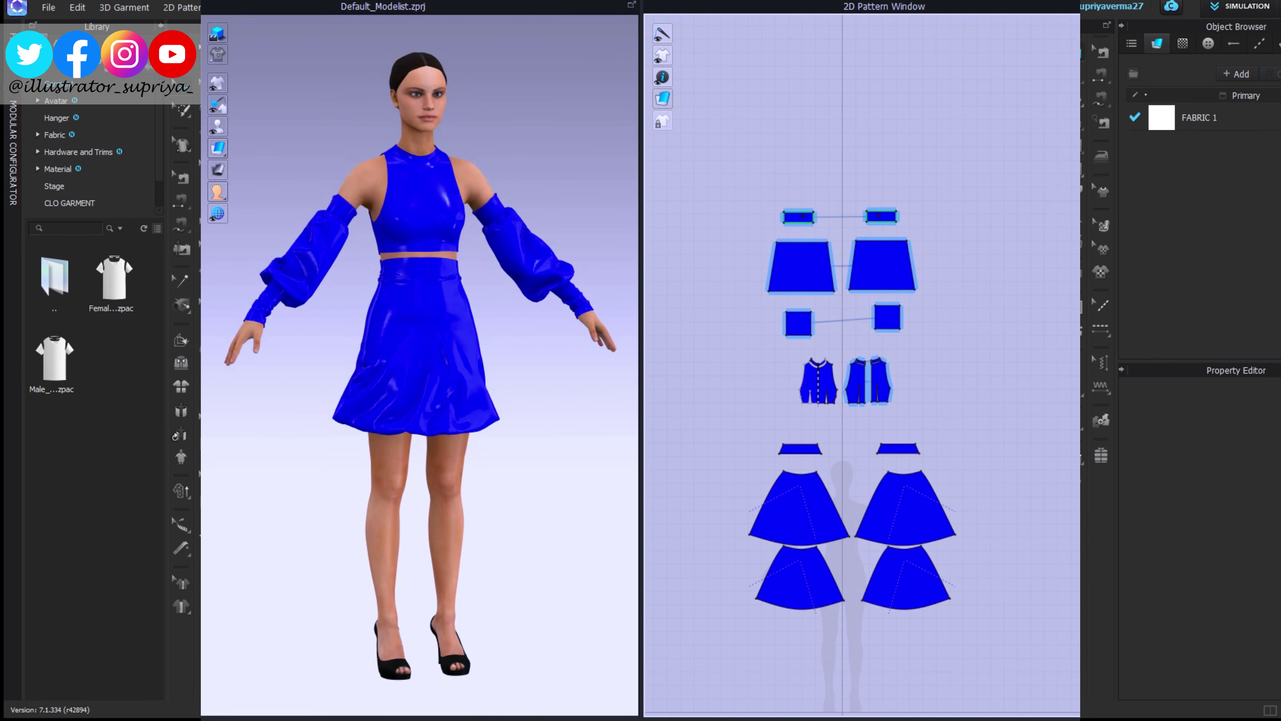
left_click(695, 420)
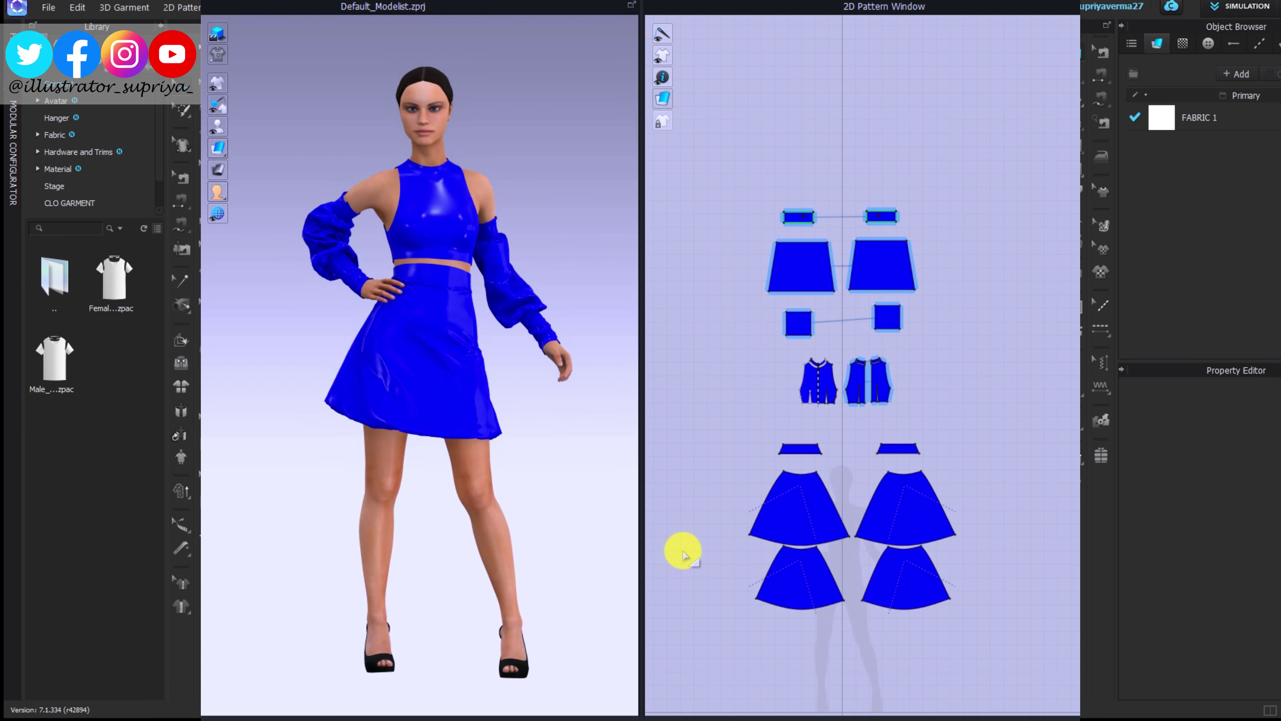
right_click_drag(317, 464, 572, 509)
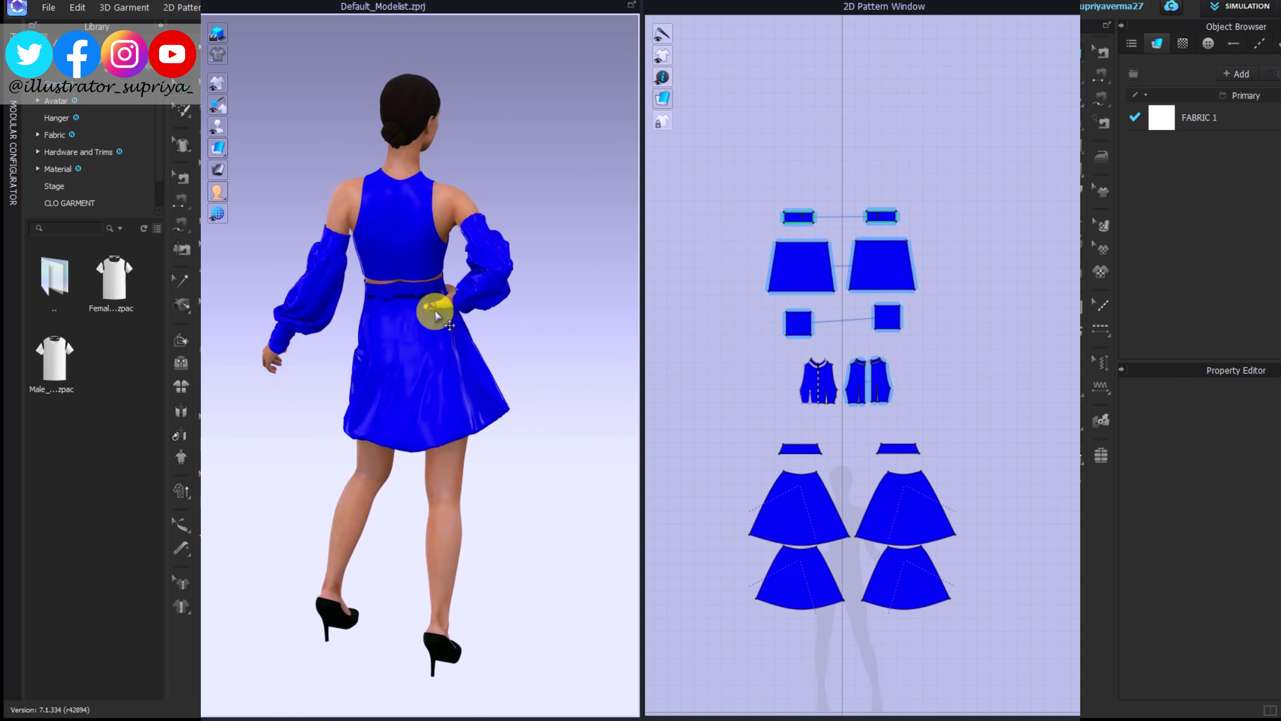
left_click(434, 343)
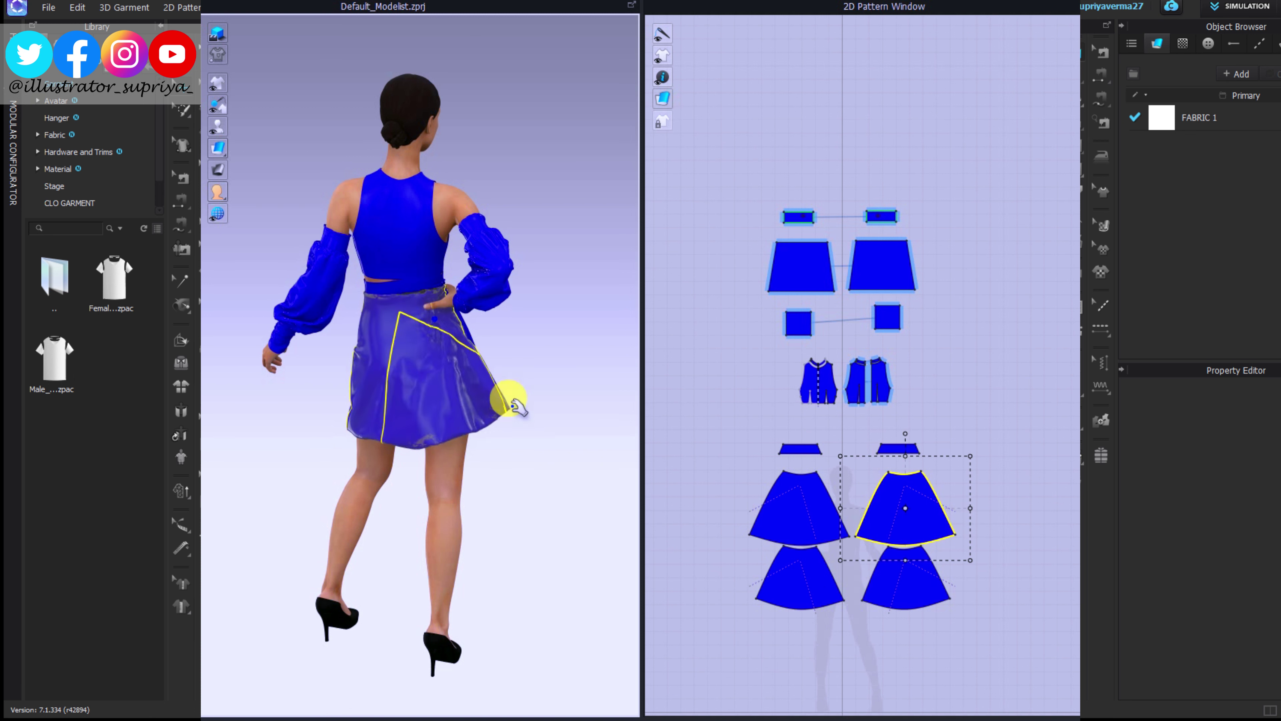
left_click(559, 421)
mouse_move(565, 425)
right_mouse_down()
mouse_move(584, 475)
mouse_move(449, 492)
right_mouse_up()
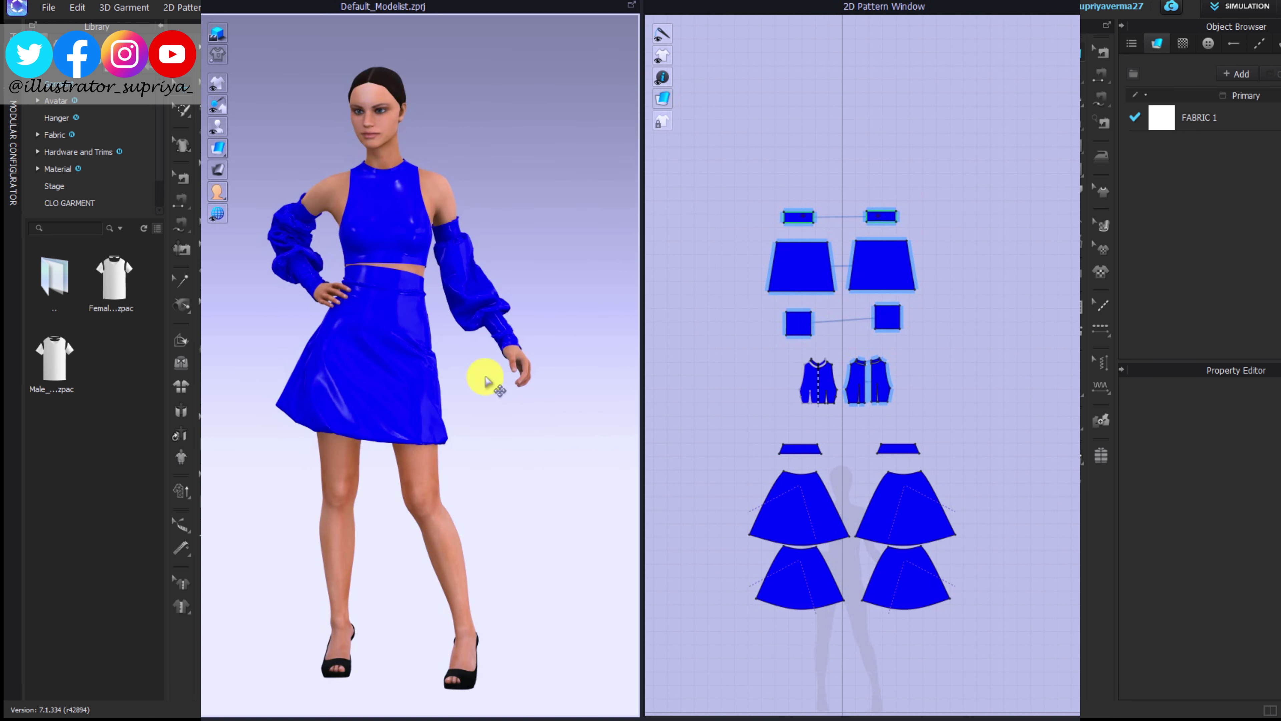